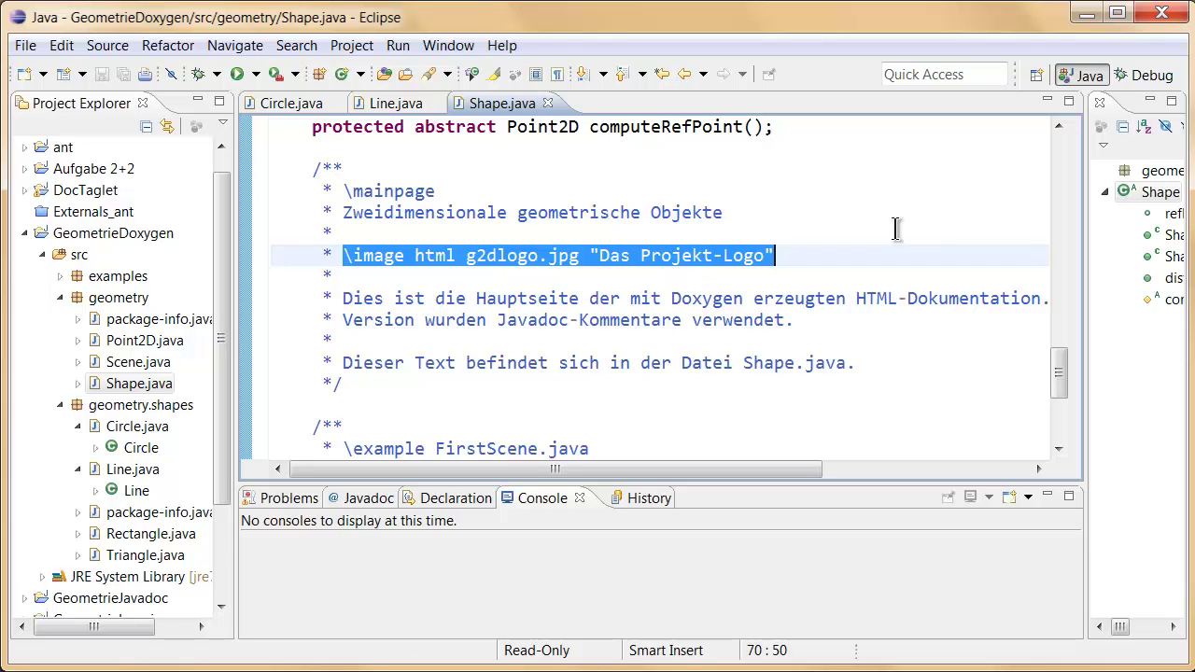
# Examine the mainpage comment block and the example comment that follows it in Shape.java
pyautogui.scroll(-2, 894, 228)
pyautogui.scroll(-2, 893, 228)
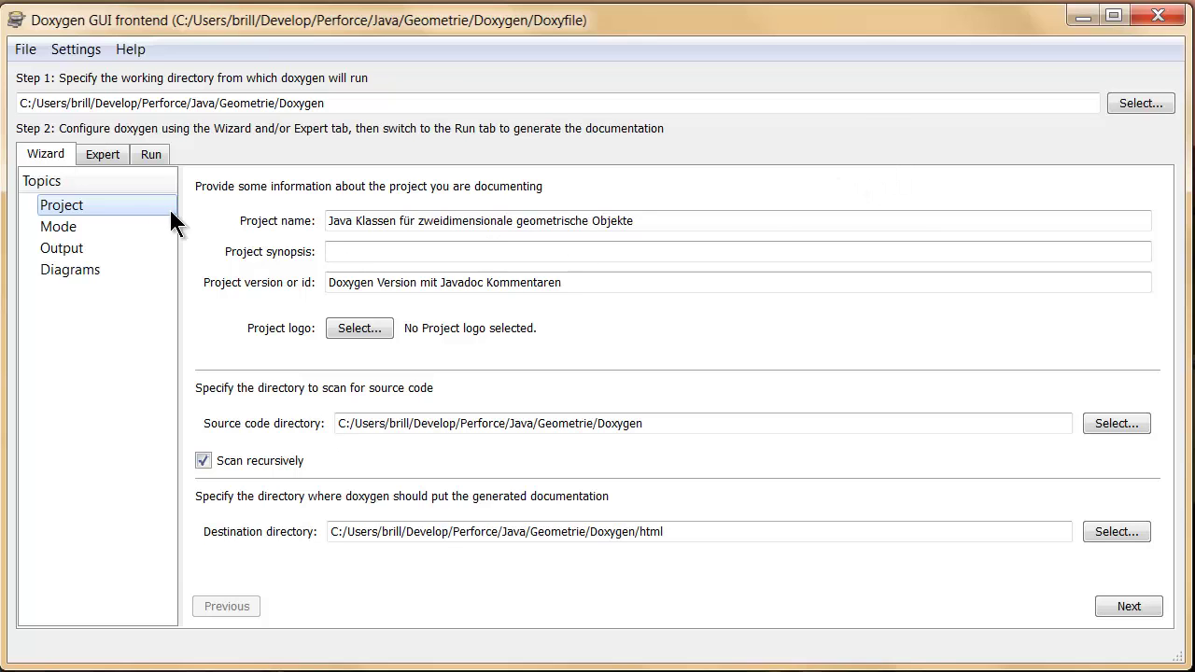
# Switch to the Doxygen GUI frontend and look over its Wizard, Expert and Run sections, file commands, working directory, project name and version
pyautogui.click(101, 157)
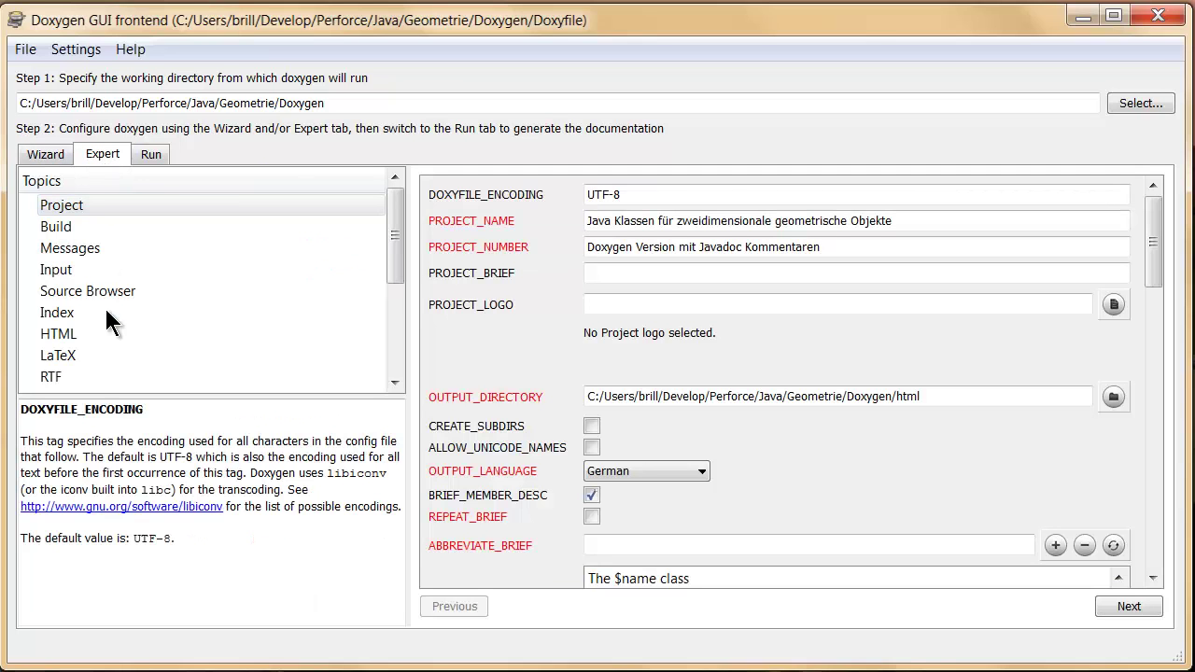
pyautogui.click(44, 155)
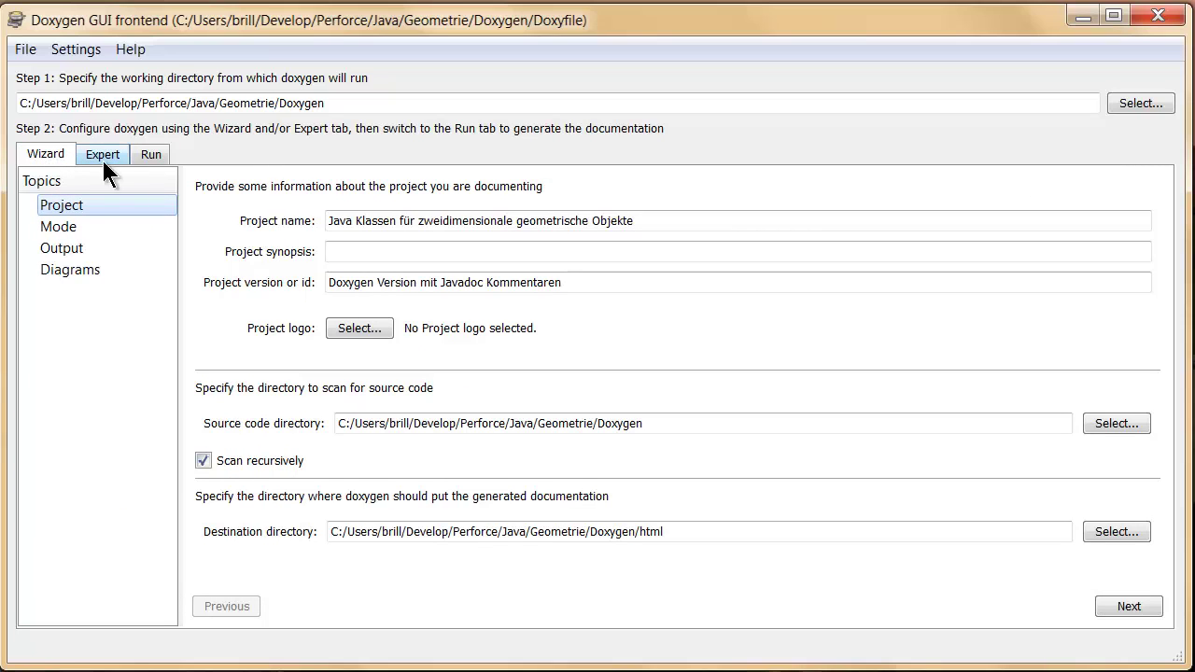
pyautogui.click(153, 157)
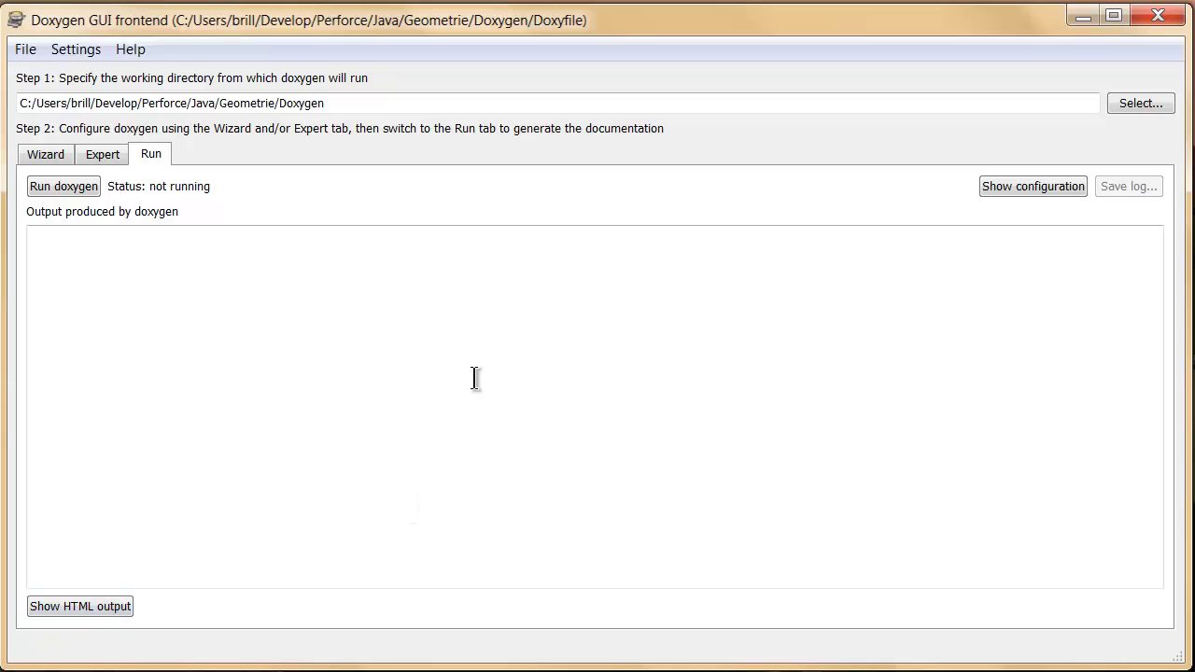
pyautogui.click(49, 155)
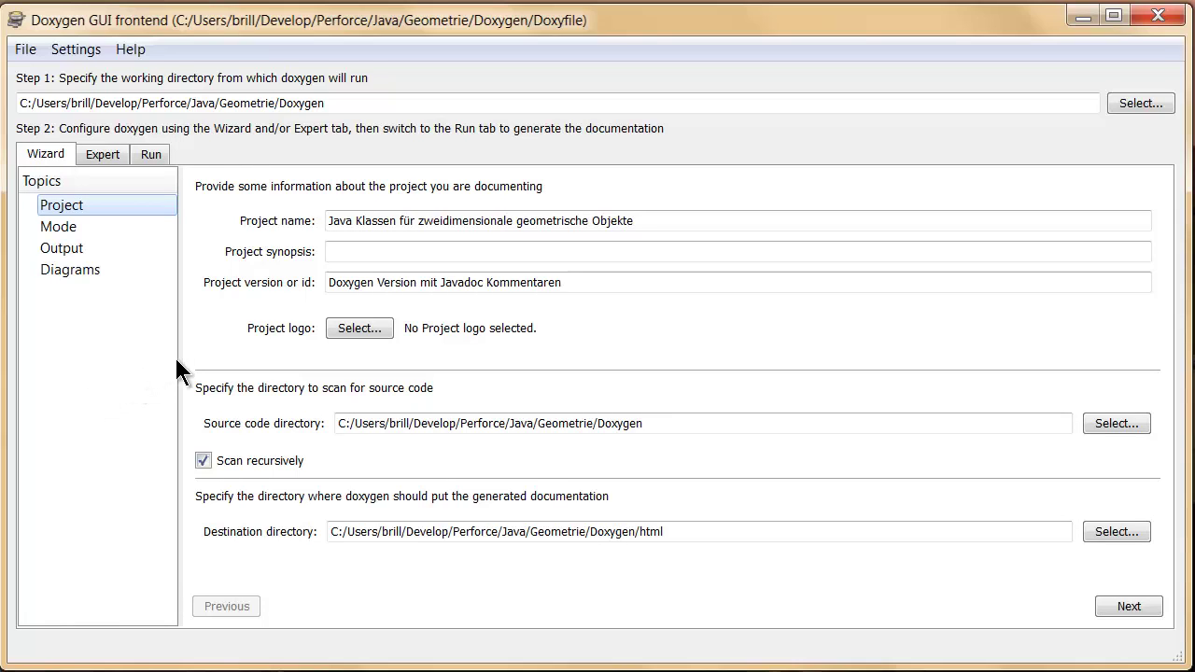
pyautogui.click(25, 49)
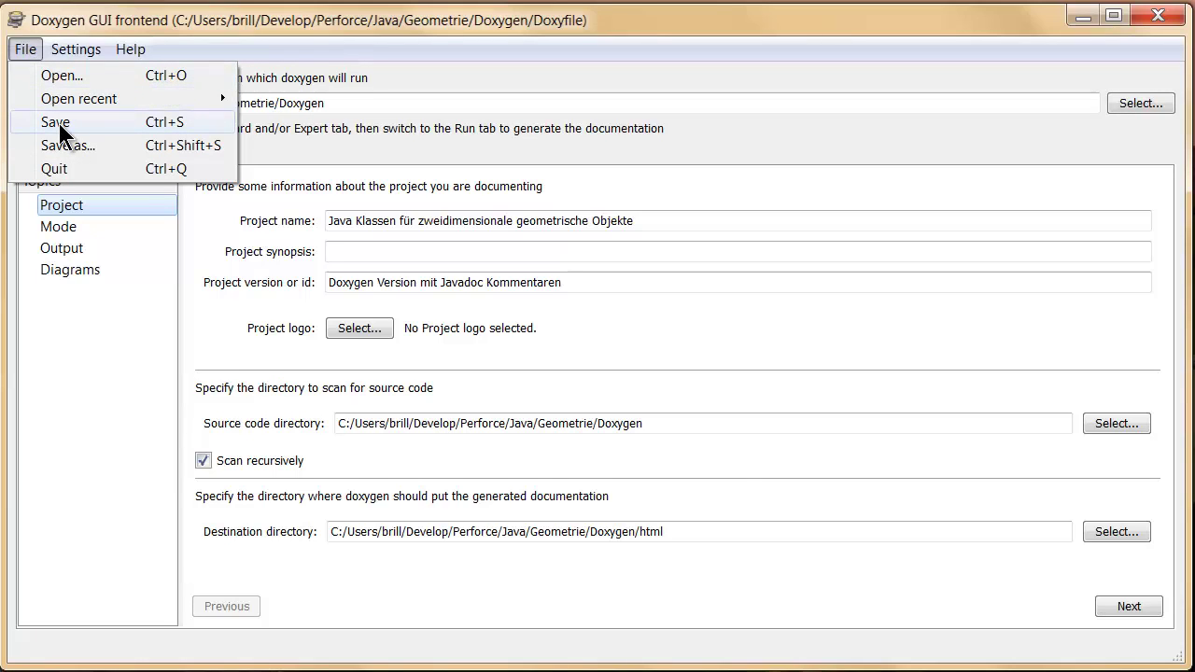
pyautogui.click(427, 13)
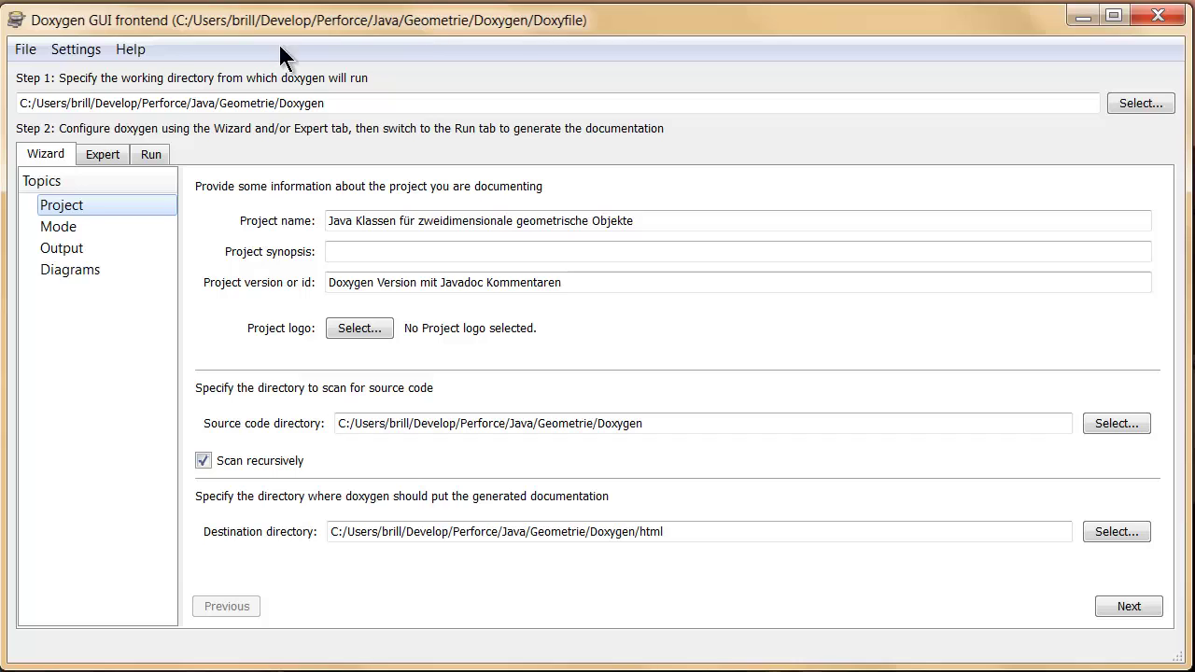
pyautogui.click(395, 221)
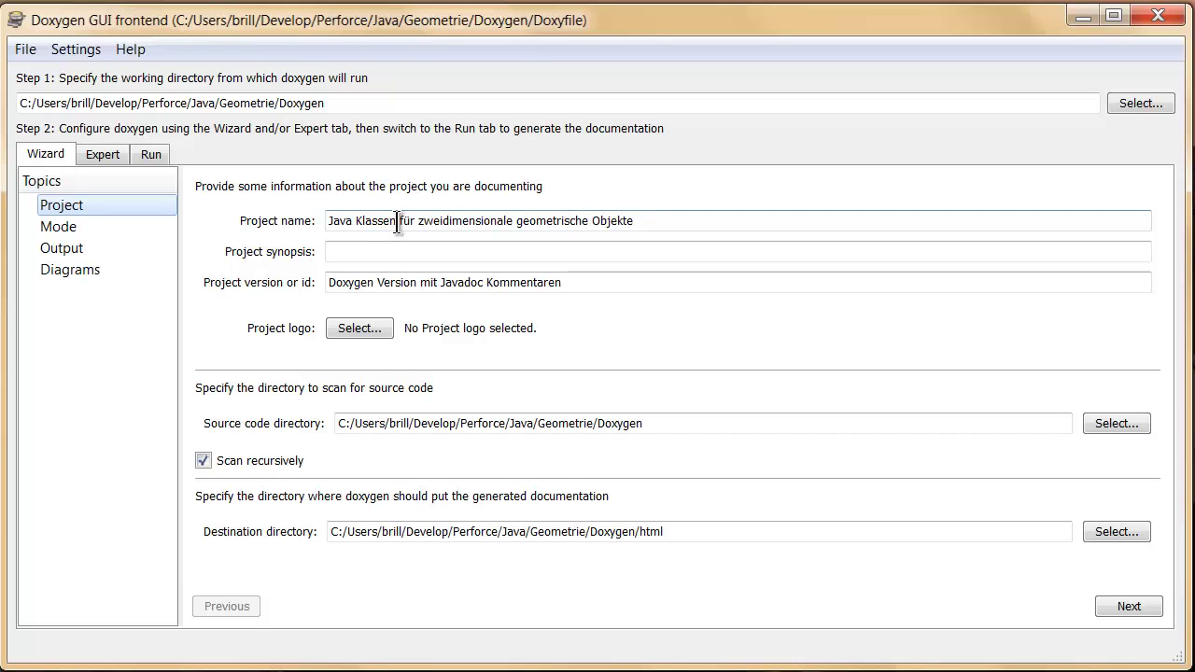
pyautogui.click(366, 104)
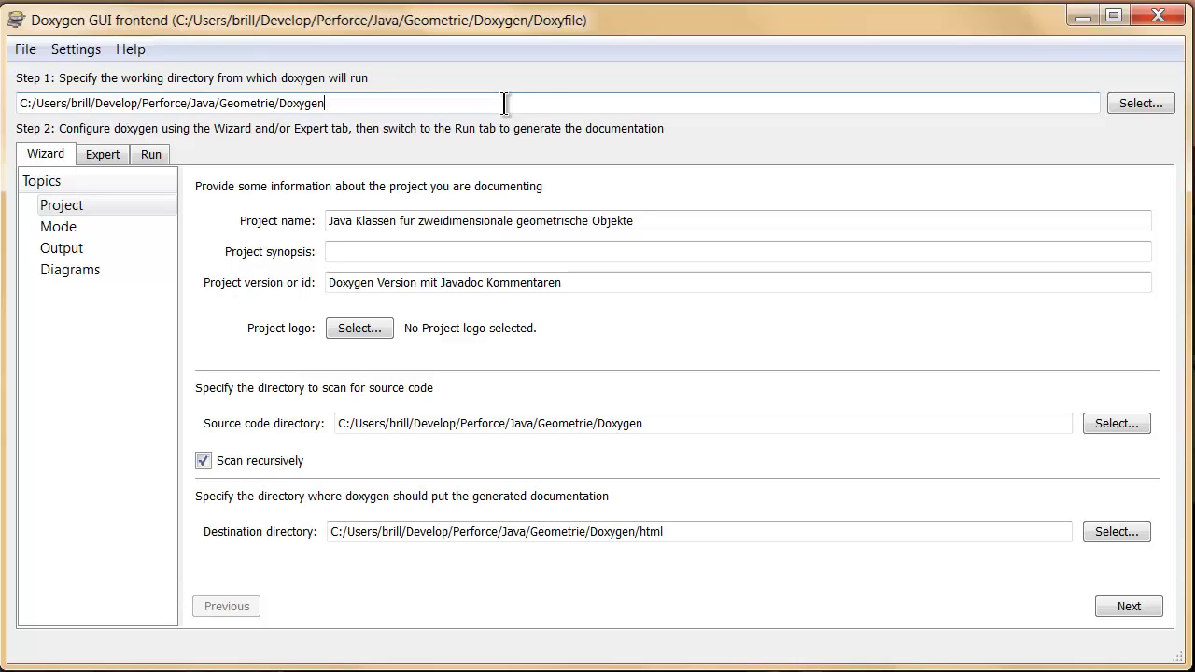
pyautogui.moveTo(666, 227); pyautogui.dragTo(292, 217)
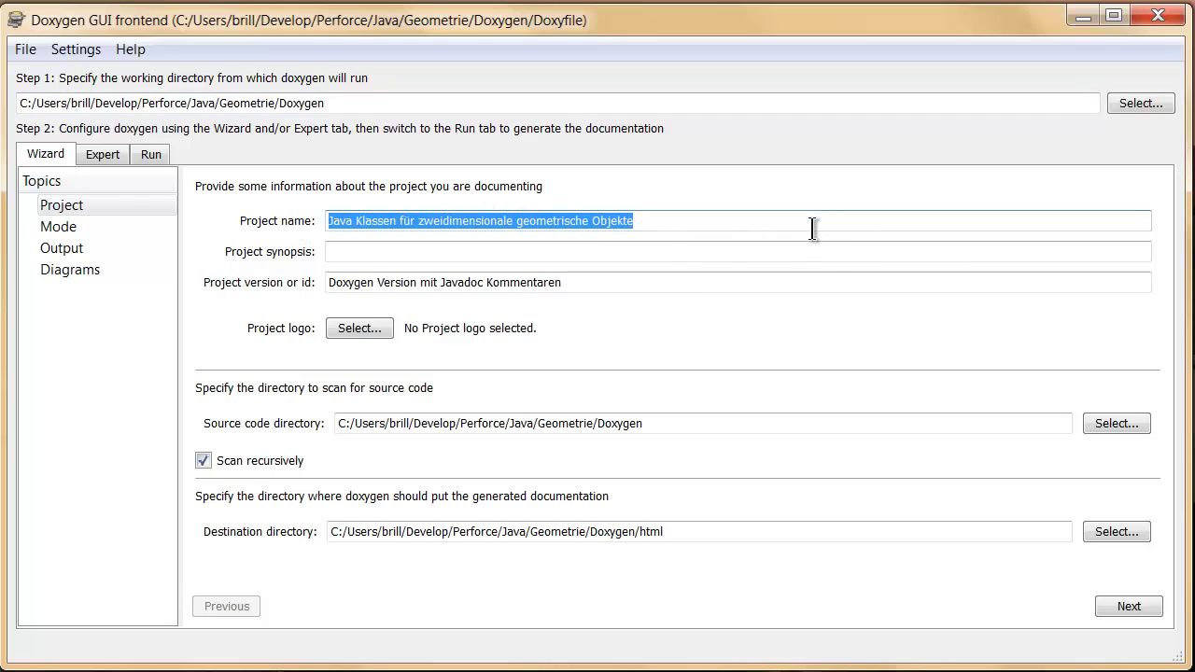
pyautogui.moveTo(577, 283); pyautogui.dragTo(269, 282)
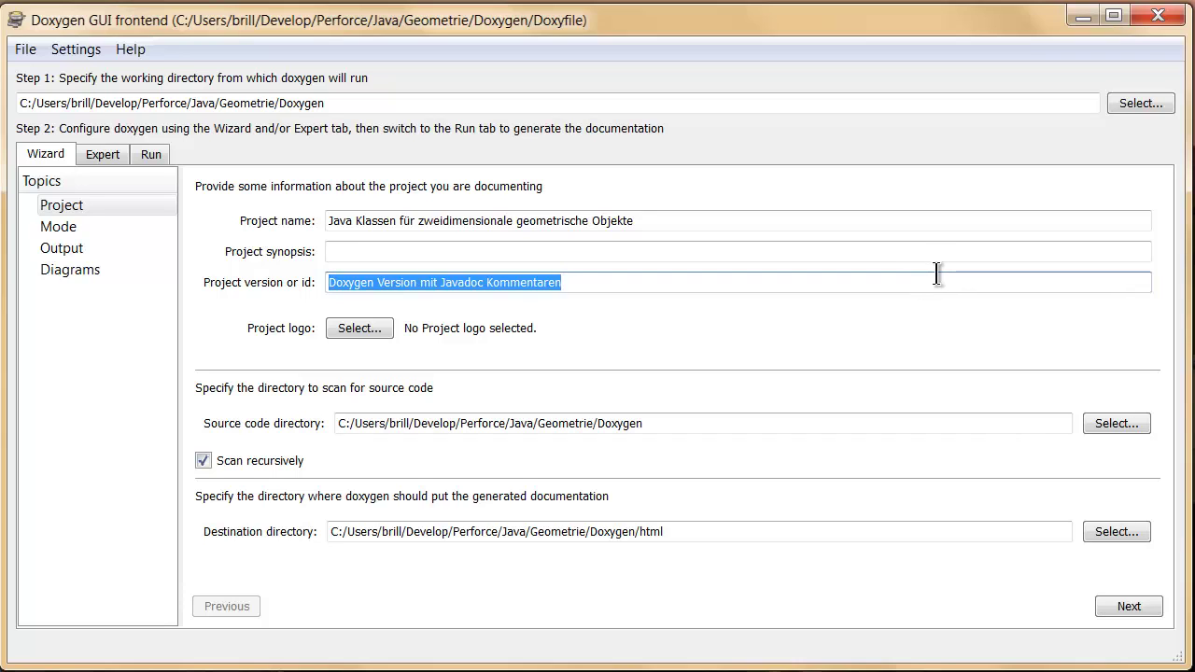
# Set the project logo to the g2dlogo image from the project's images folder
pyautogui.click(347, 330)
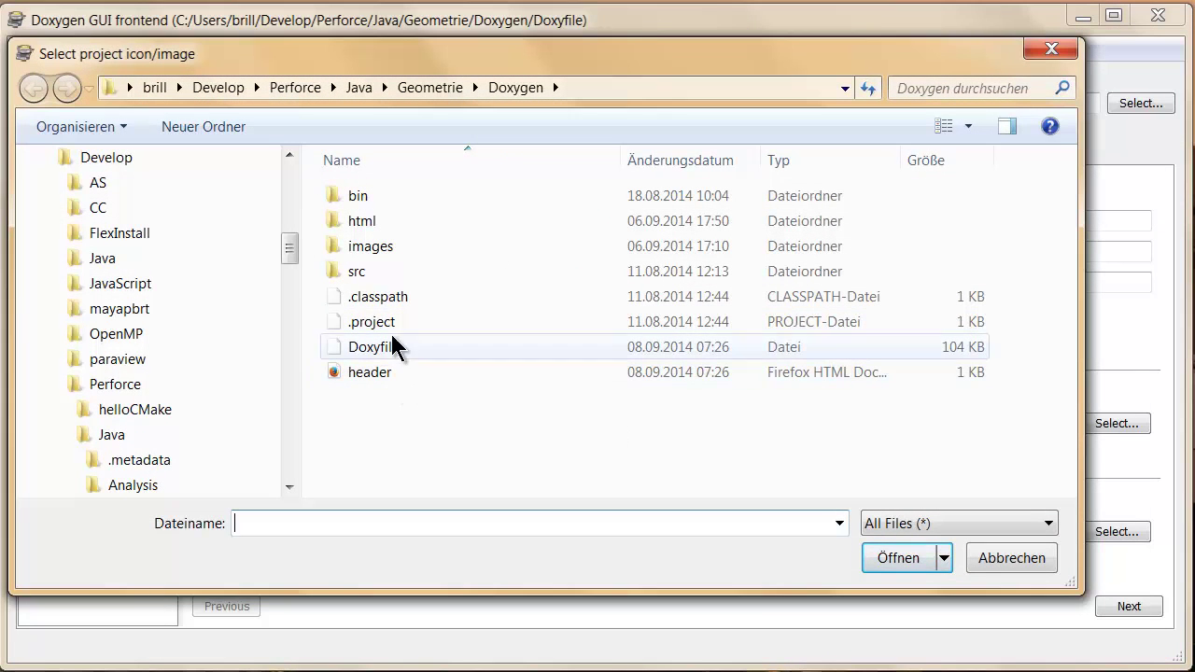
pyautogui.doubleClick(355, 249)
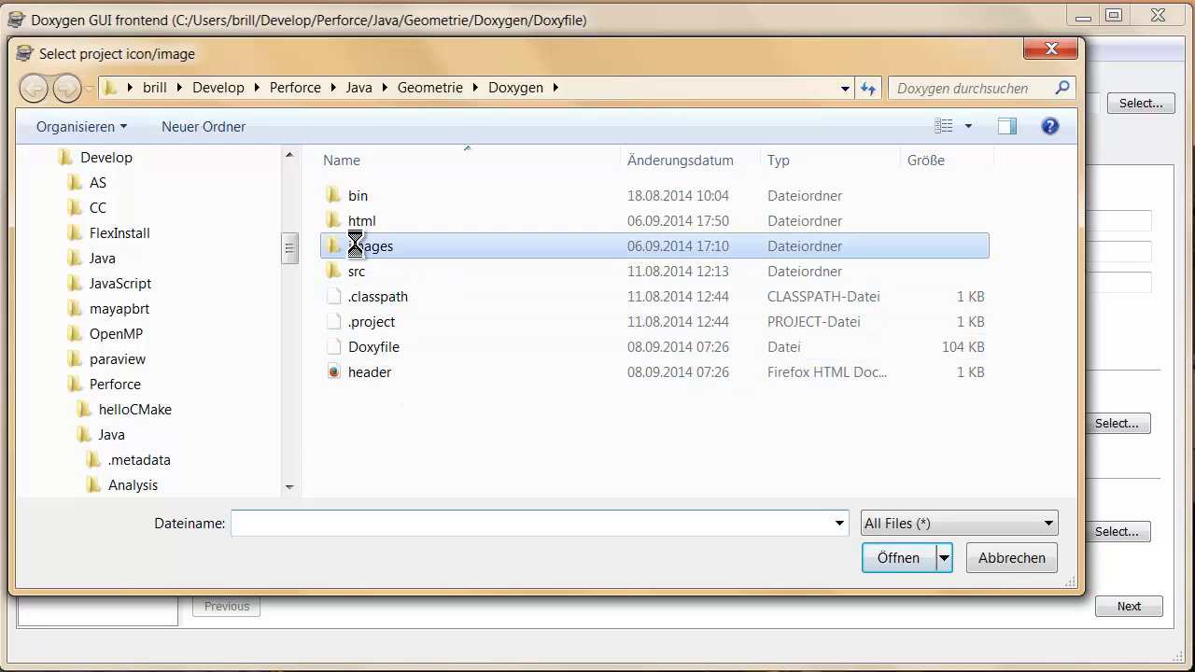
pyautogui.click(358, 226)
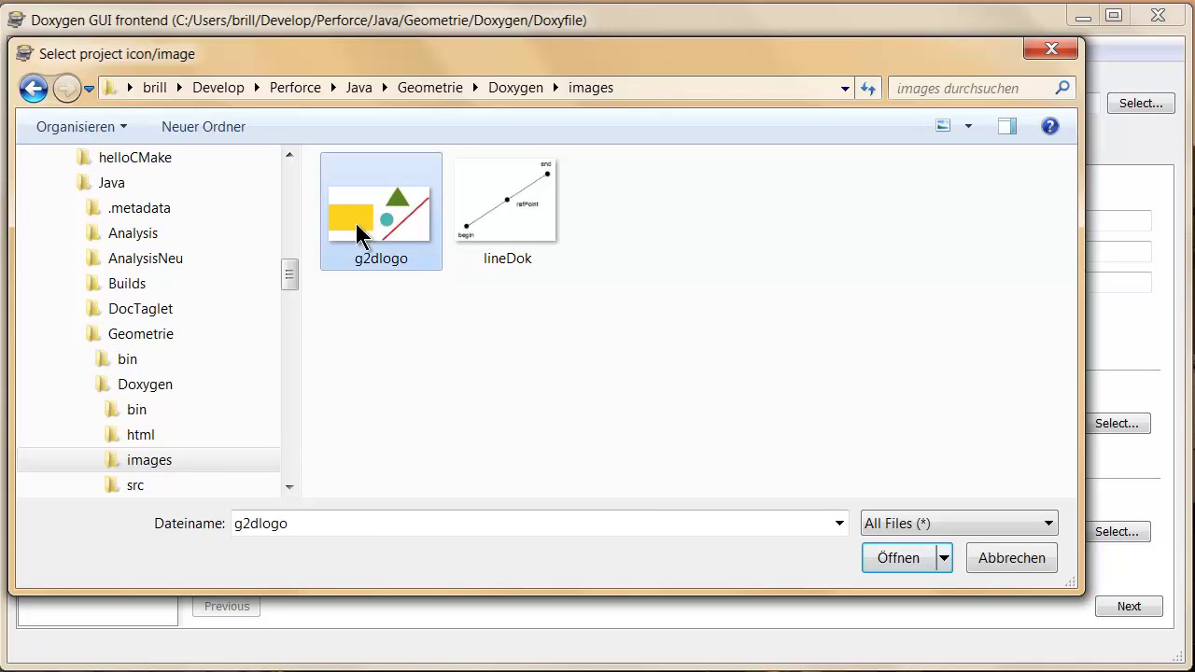
pyautogui.click(904, 562)
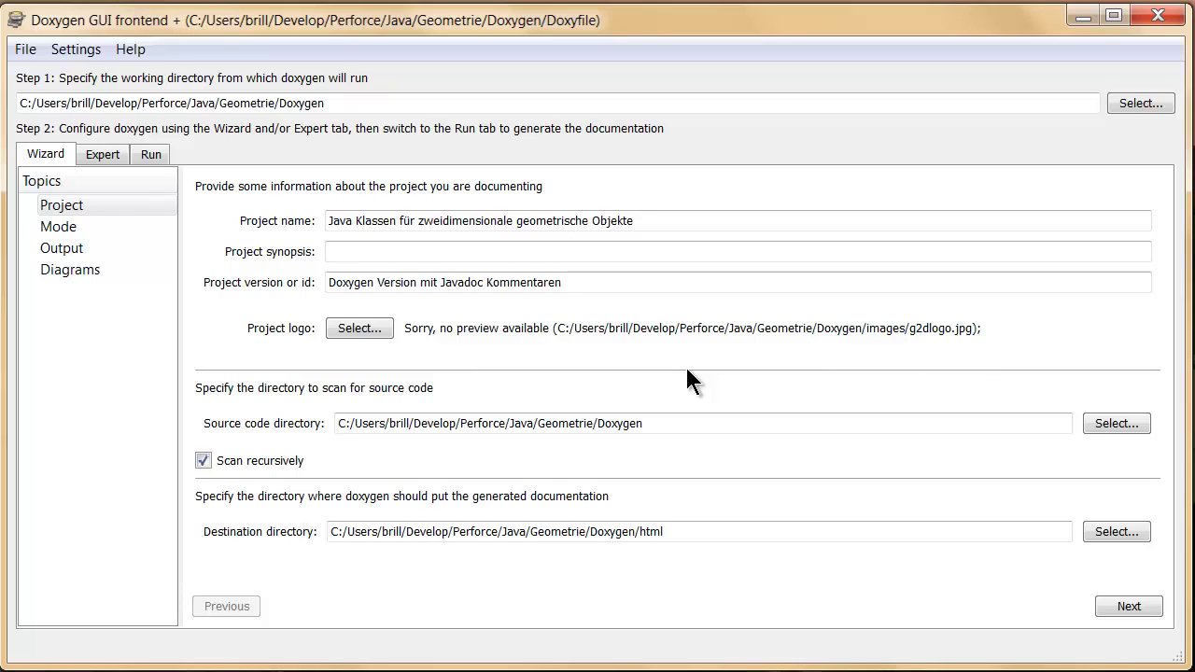
# Review the wizard's source and destination directories, extraction mode, output formats and diagram settings
pyautogui.click(672, 423)
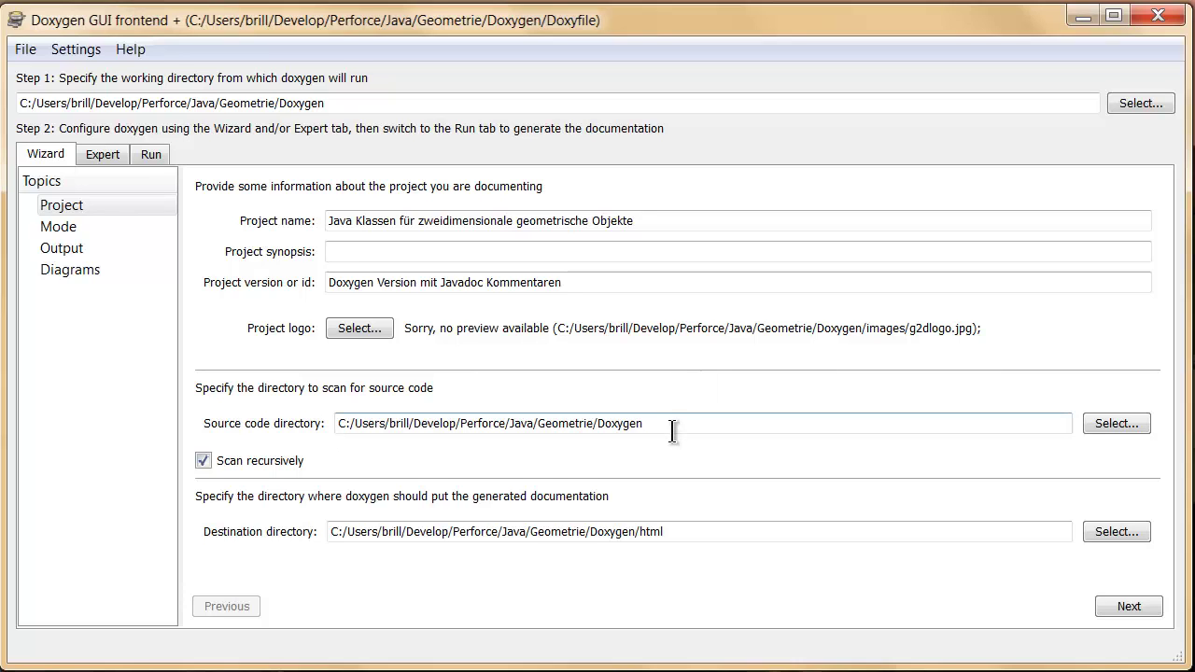
pyautogui.moveTo(643, 423); pyautogui.dragTo(334, 423)
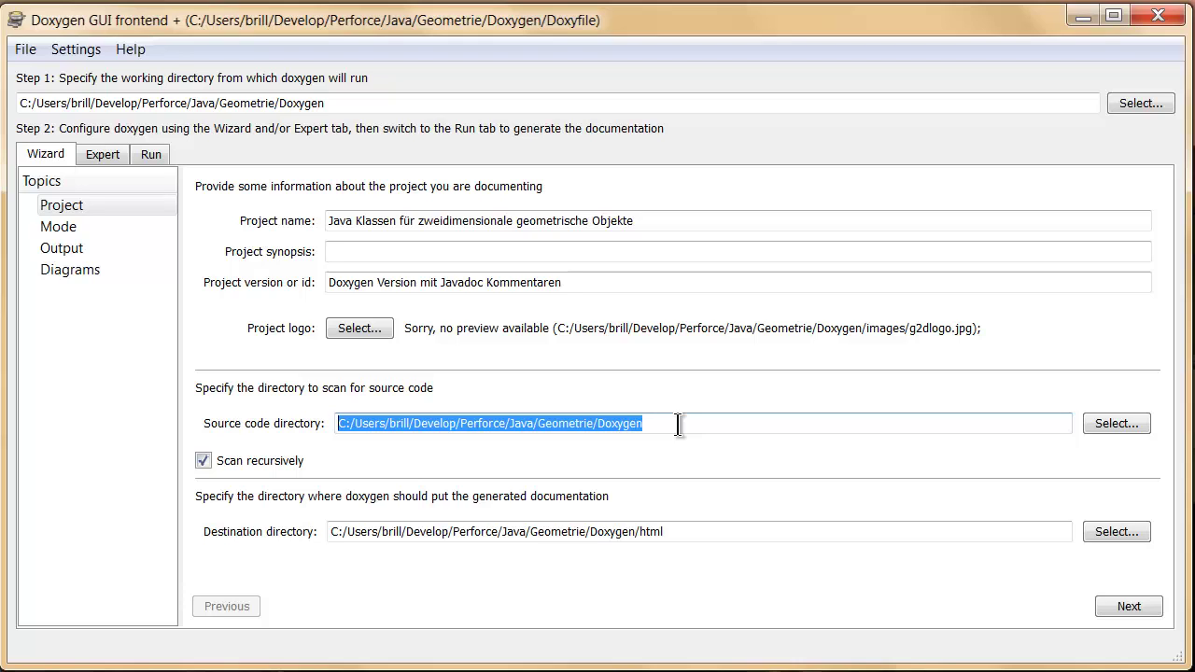
pyautogui.click(702, 532)
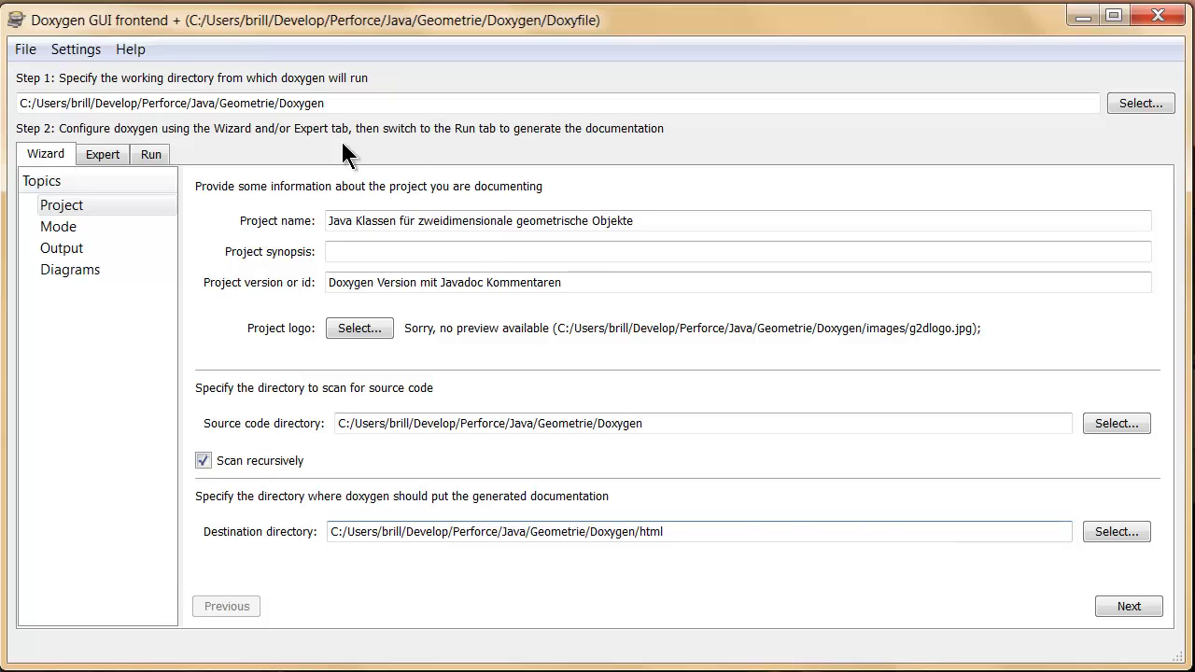
pyautogui.click(67, 233)
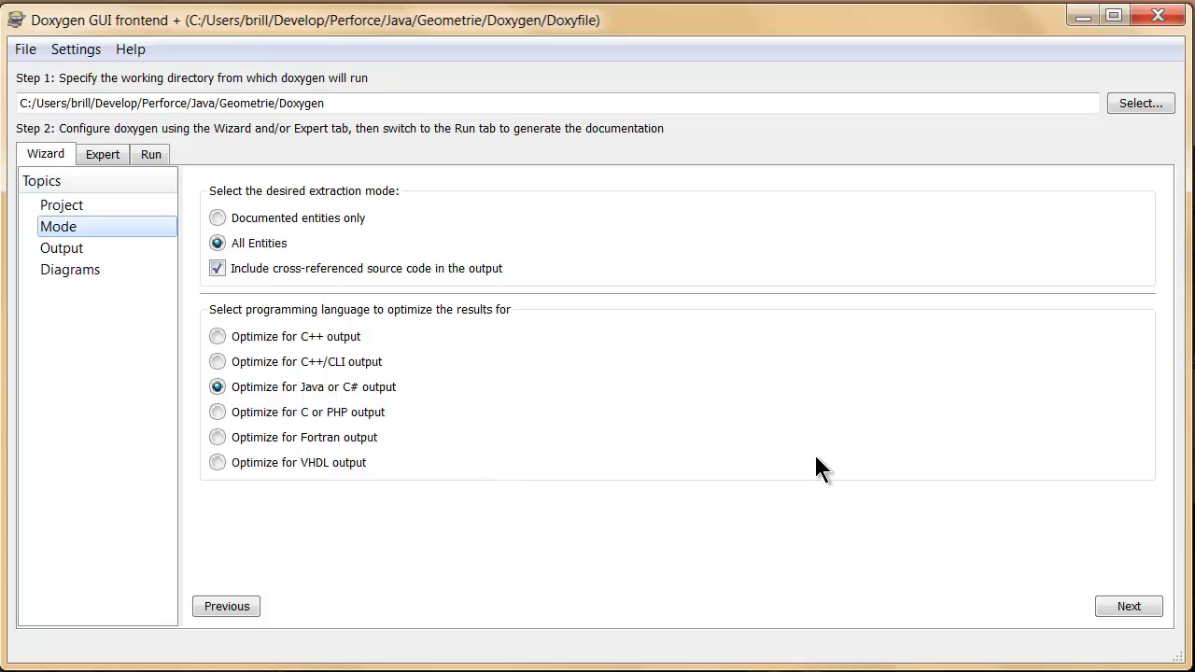
pyautogui.click(1152, 607)
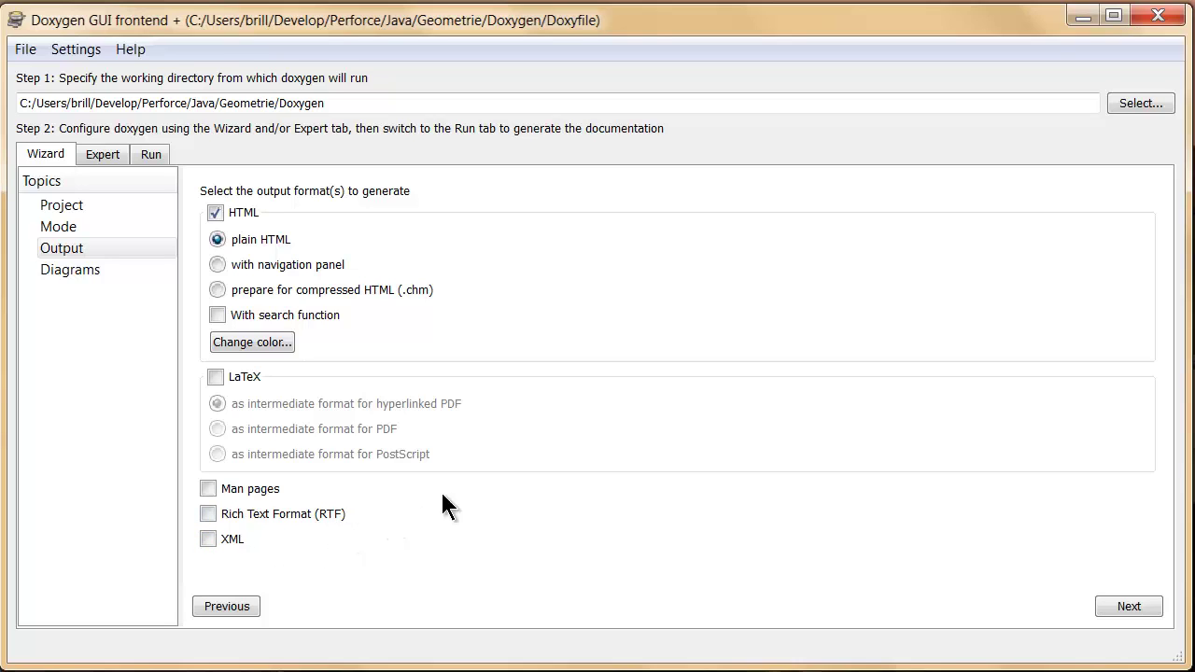
pyautogui.click(1128, 607)
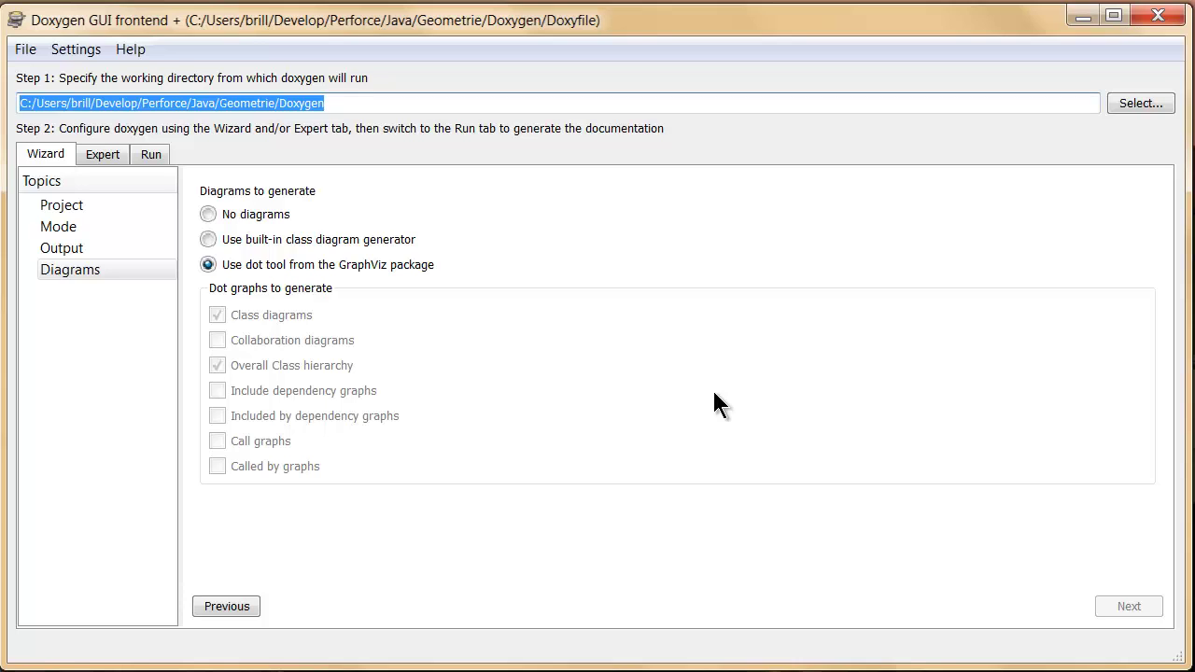
# Check the program's version information and close it again
pyautogui.click(123, 47)
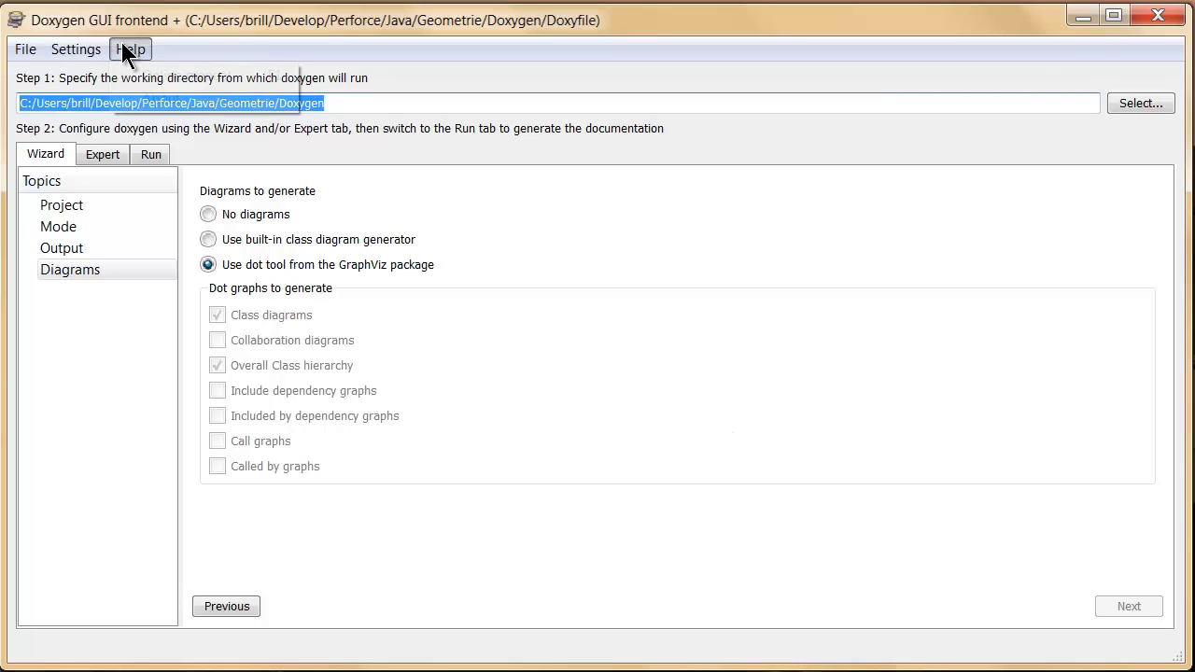
pyautogui.click(154, 99)
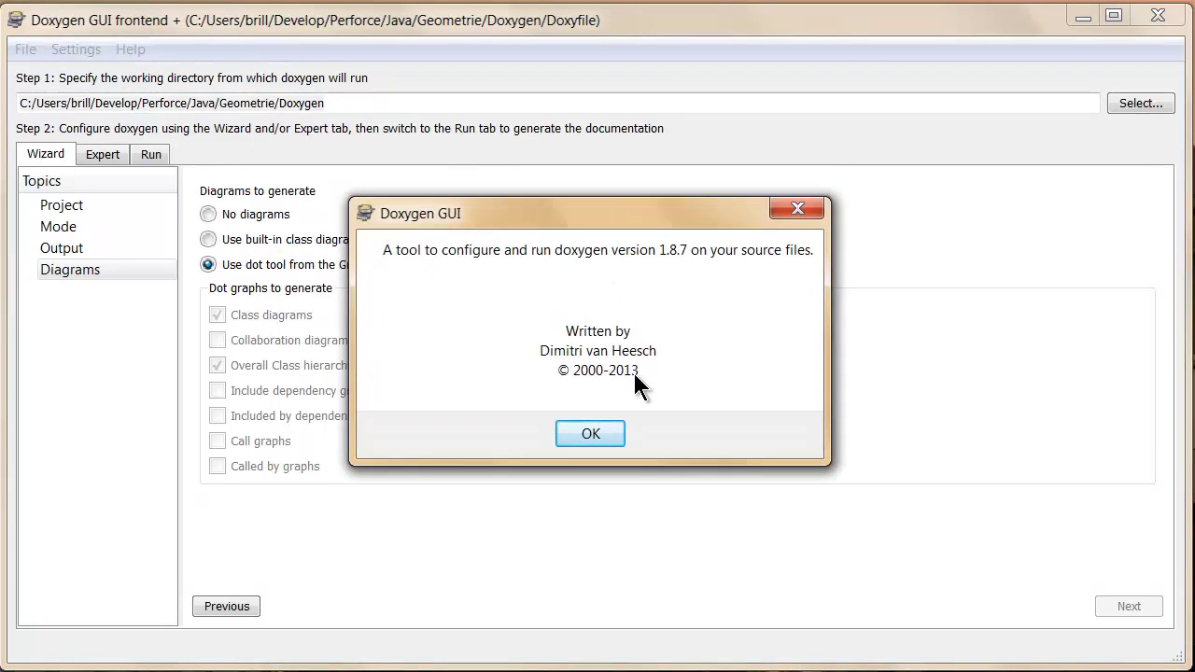
pyautogui.click(594, 437)
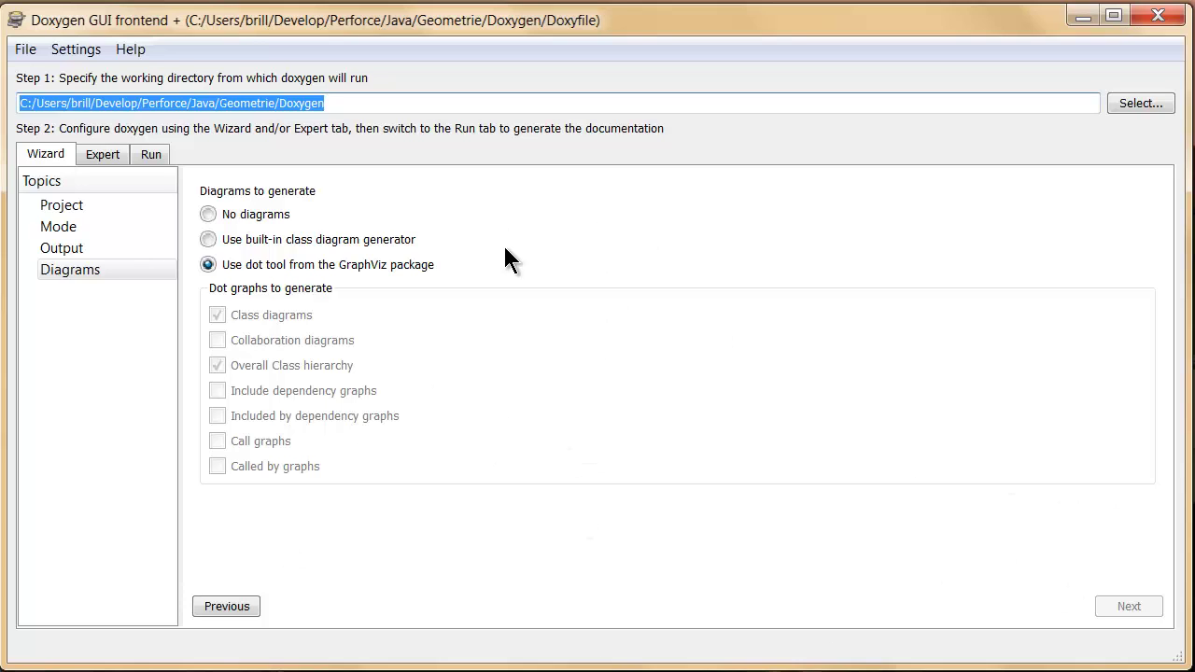
# Run doxygen to generate the documentation and check the end of its output log
pyautogui.click(149, 156)
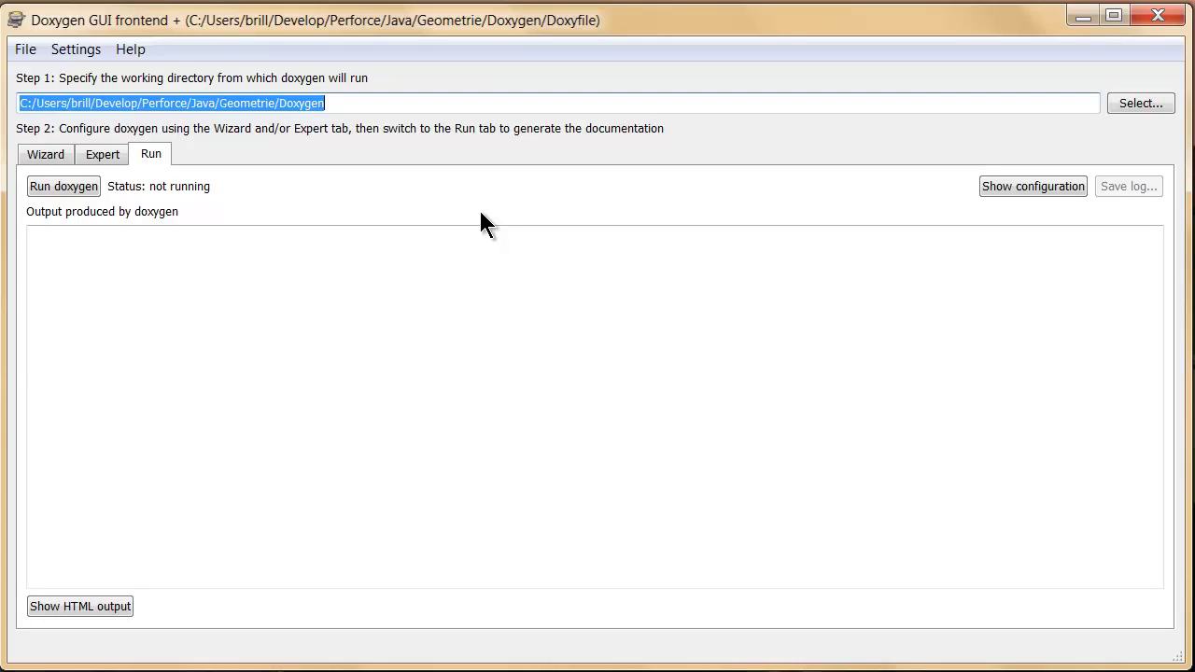
pyautogui.click(67, 185)
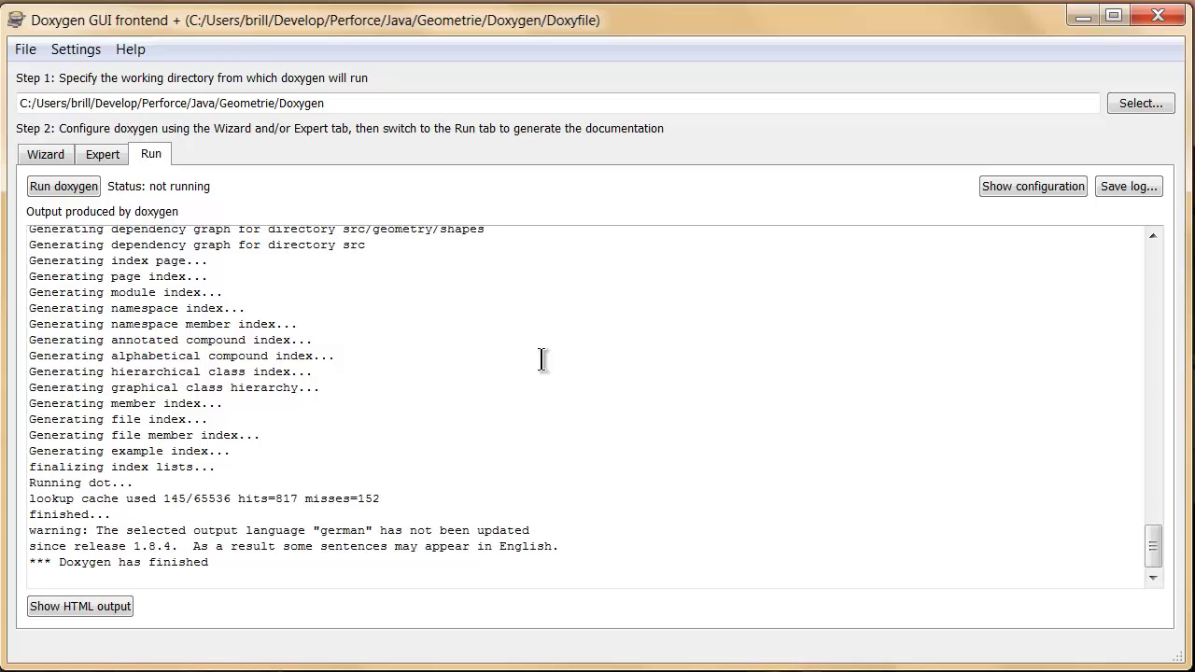
pyautogui.moveTo(1153, 547)
pyautogui.mouseDown()
pyautogui.moveTo(1182, 273)
pyautogui.moveTo(1155, 555)
pyautogui.mouseUp()
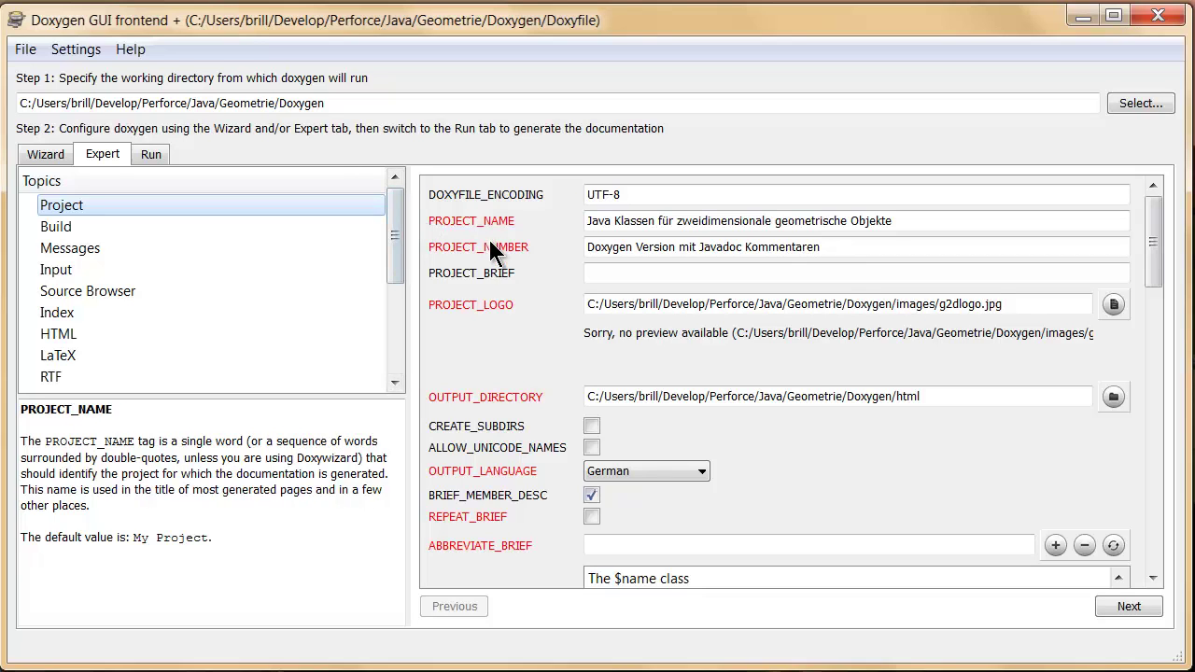
# Examine the expert Project settings and their descriptions, from encoding, name, number, brief and logo to the output directory and subdirectory options
pyautogui.moveTo(507, 314)
pyautogui.click(1037, 305)
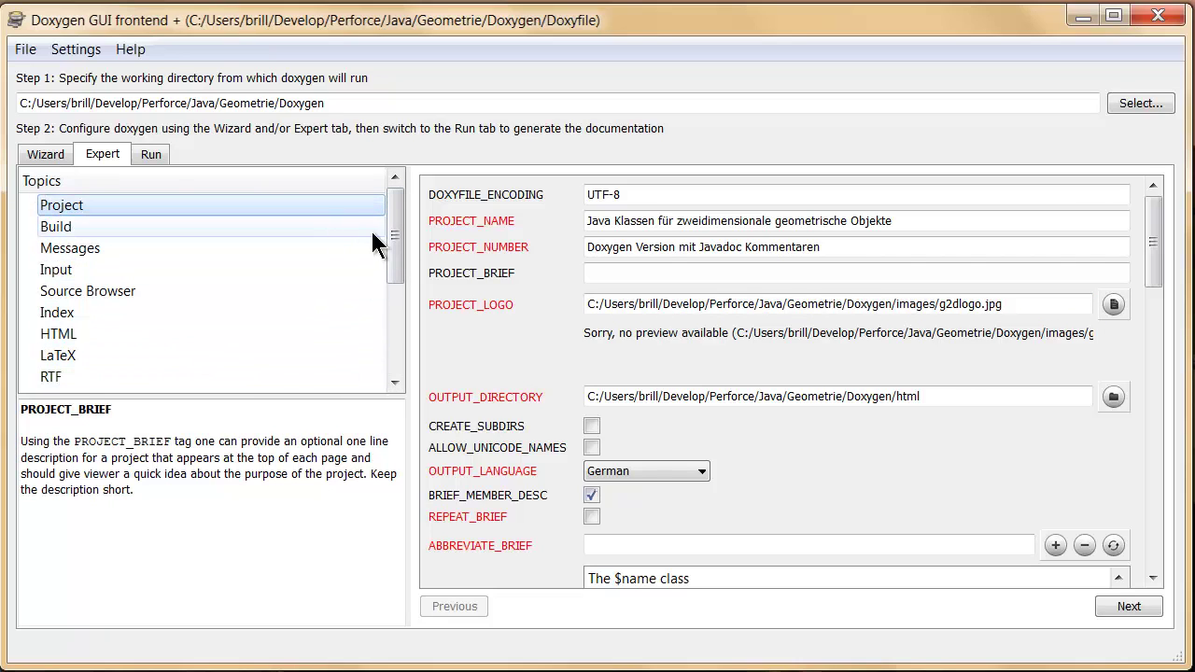
pyautogui.moveTo(397, 240)
pyautogui.mouseDown()
pyautogui.moveTo(418, 347)
pyautogui.moveTo(409, 212)
pyautogui.moveTo(393, 229)
pyautogui.mouseUp()
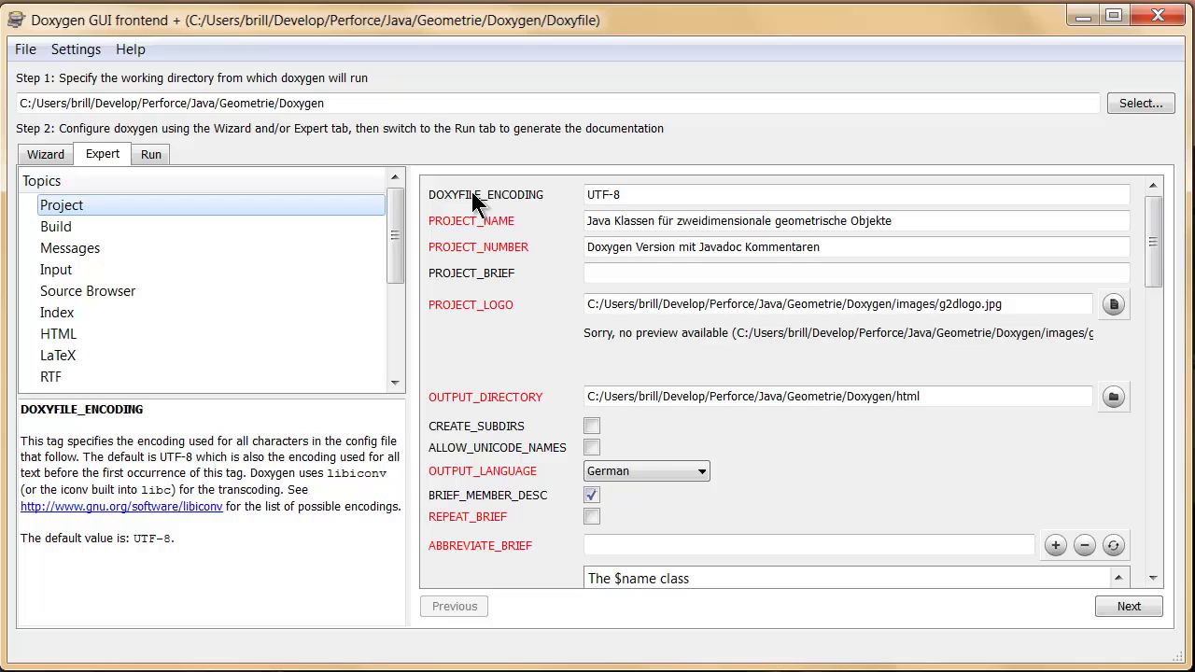
pyautogui.moveTo(480, 229)
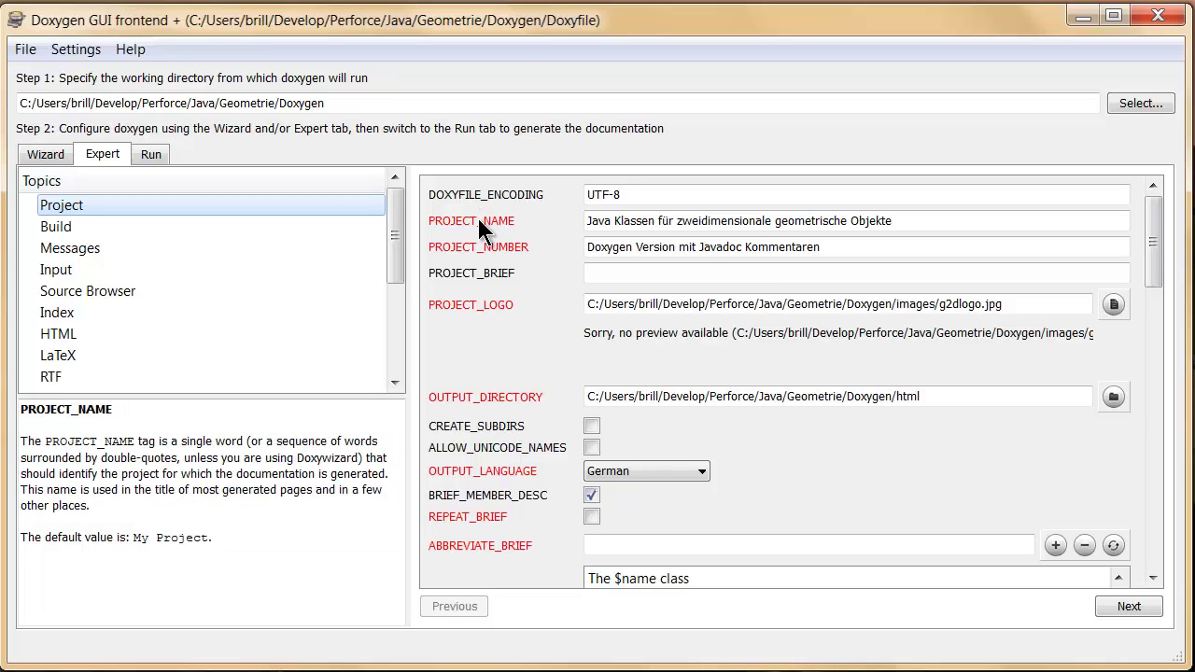
pyautogui.moveTo(491, 250)
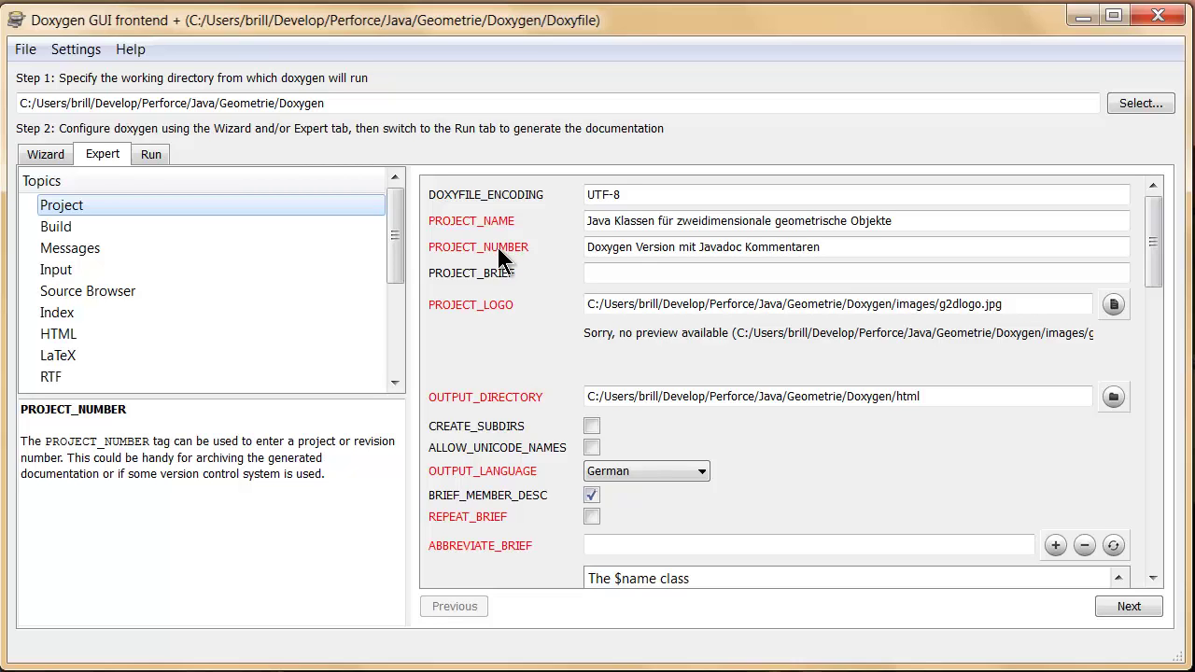
pyautogui.moveTo(483, 289)
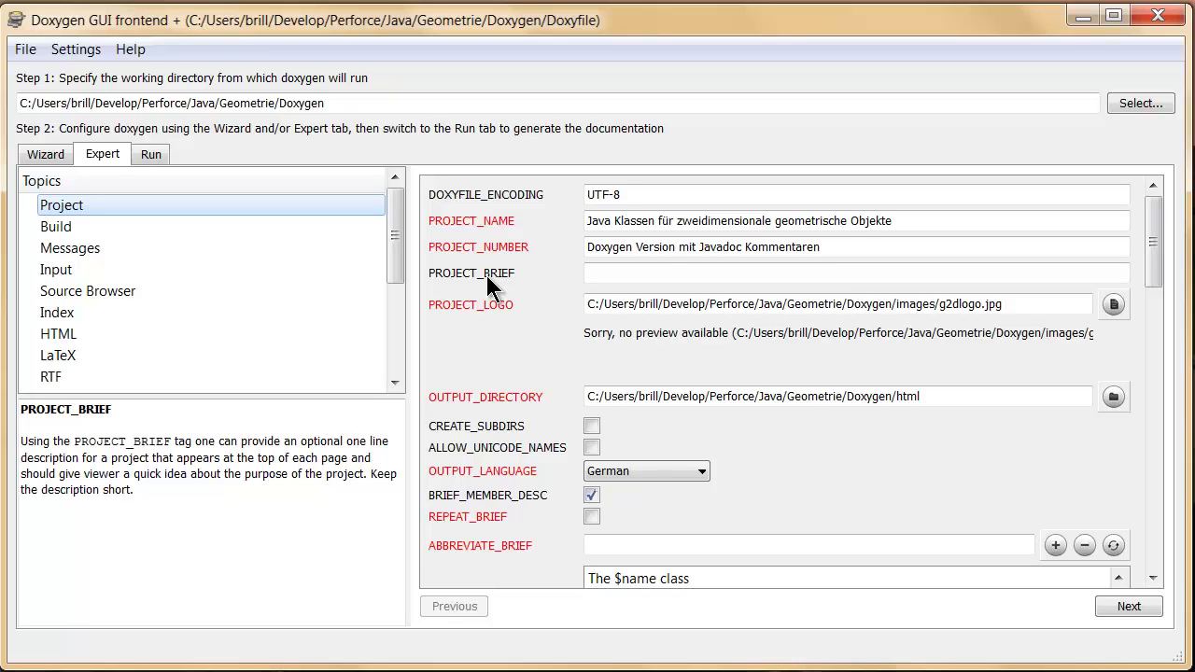
pyautogui.moveTo(502, 394)
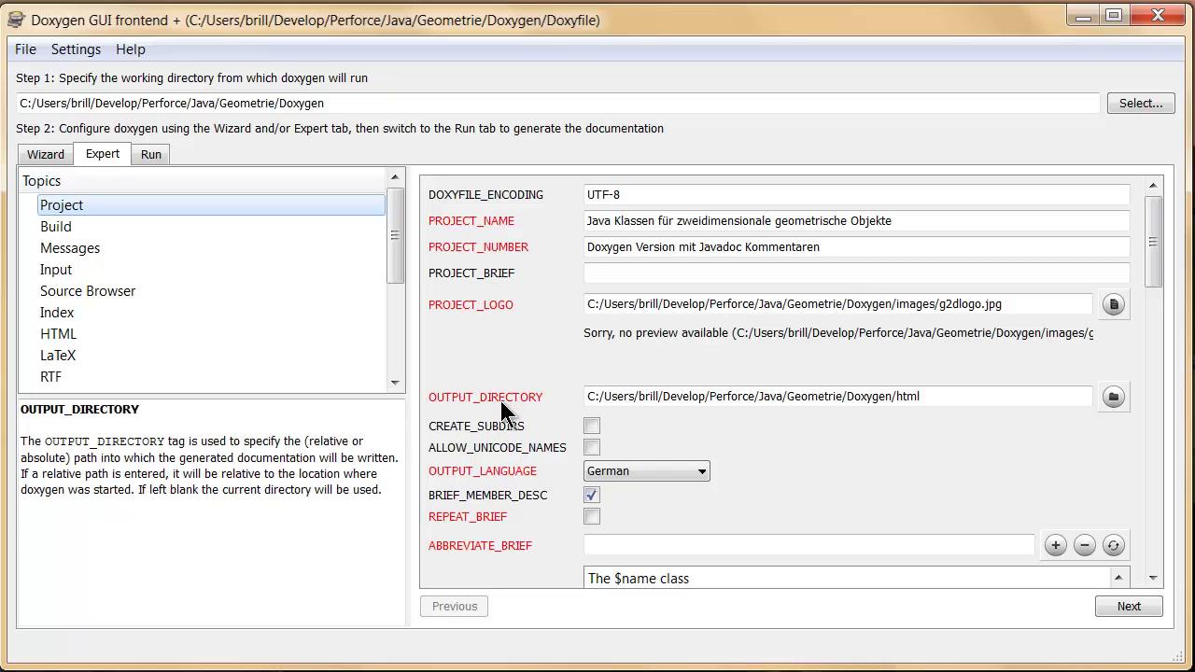
pyautogui.moveTo(502, 430)
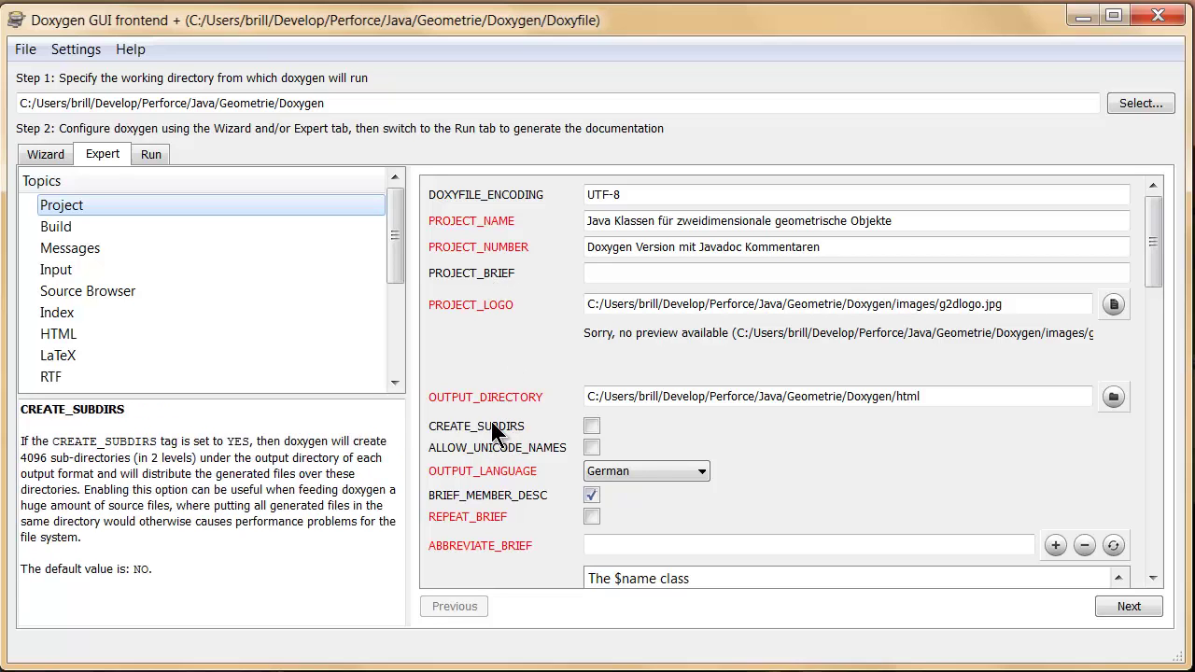
pyautogui.click(1153, 241)
pyautogui.moveTo(1154, 241); pyautogui.dragTo(1161, 289)
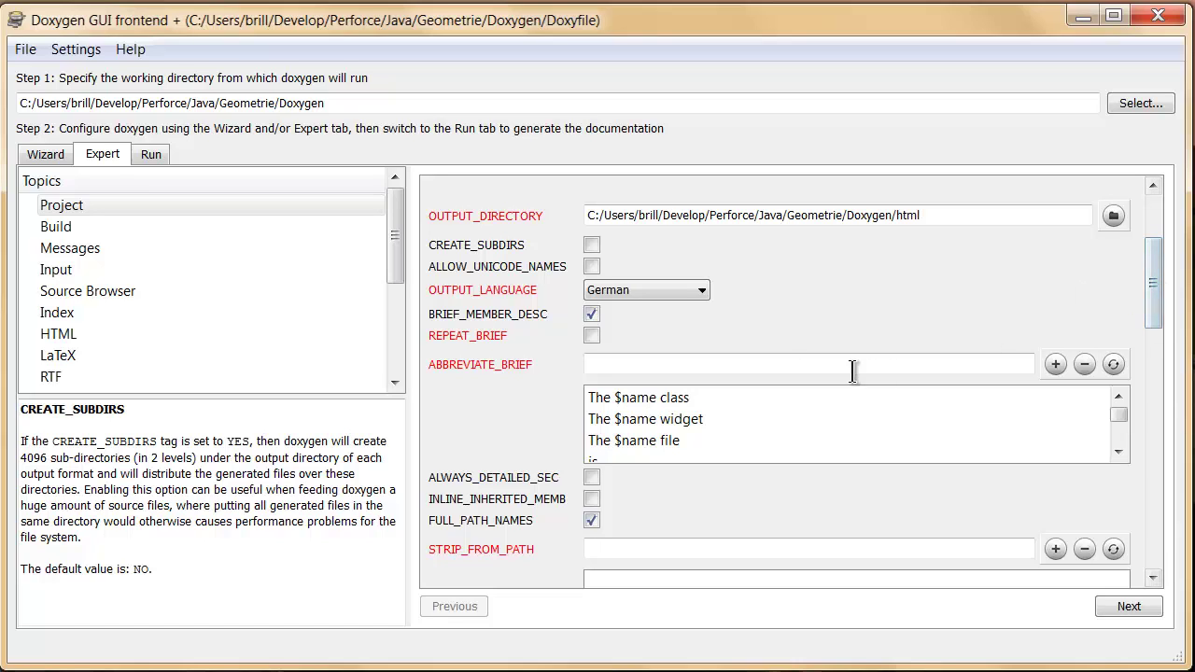
# Look through the languages offered for OUTPUT_LANGUAGE and close the choices with German kept
pyautogui.click(611, 291)
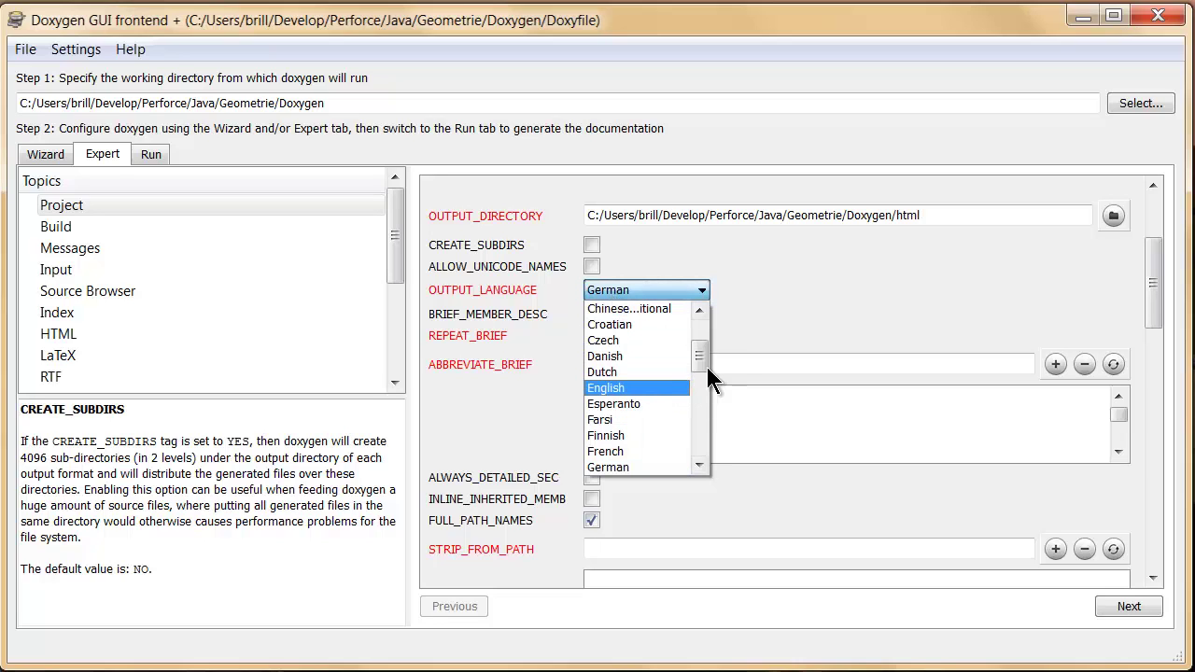
pyautogui.moveTo(702, 354)
pyautogui.mouseDown()
pyautogui.moveTo(707, 458)
pyautogui.moveTo(712, 336)
pyautogui.mouseUp()
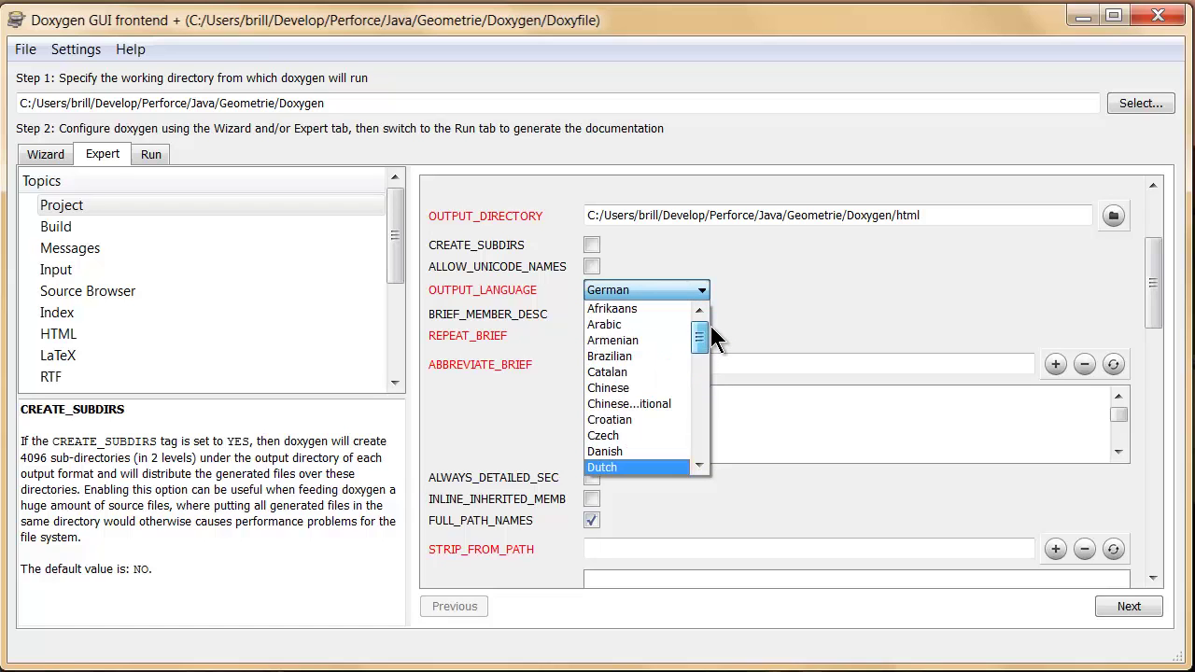
pyautogui.click(815, 273)
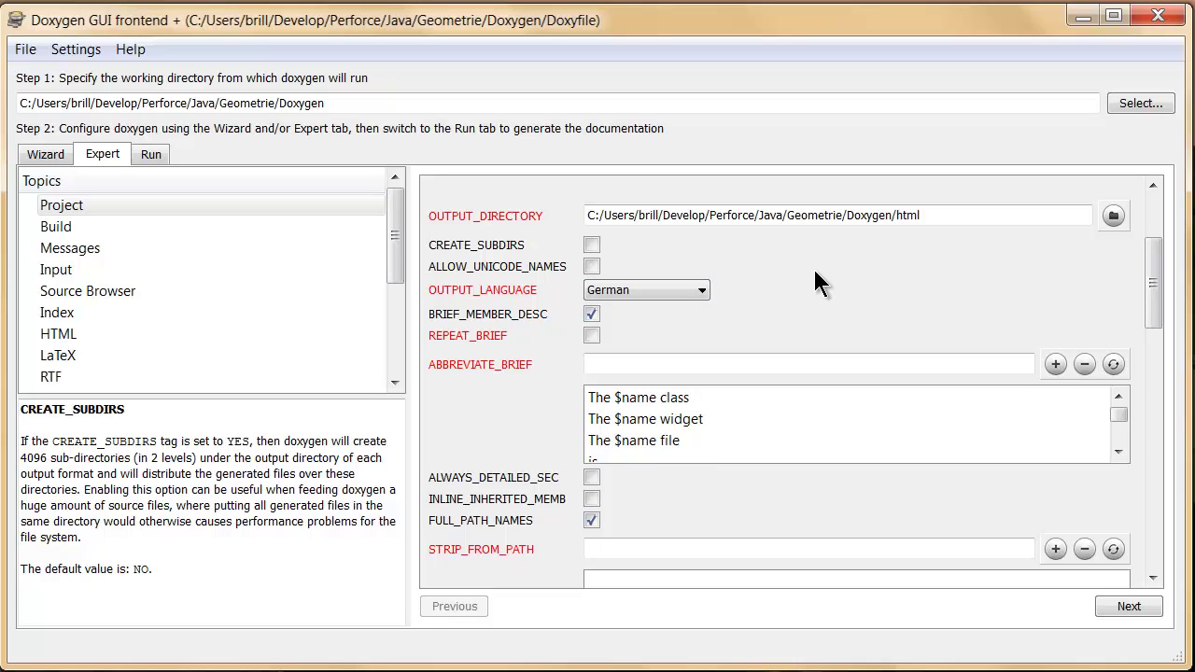
# Examine the remaining Project settings, from REPEAT_BRIEF and path stripping to Java output optimization and Markdown support
pyautogui.moveTo(541, 320)
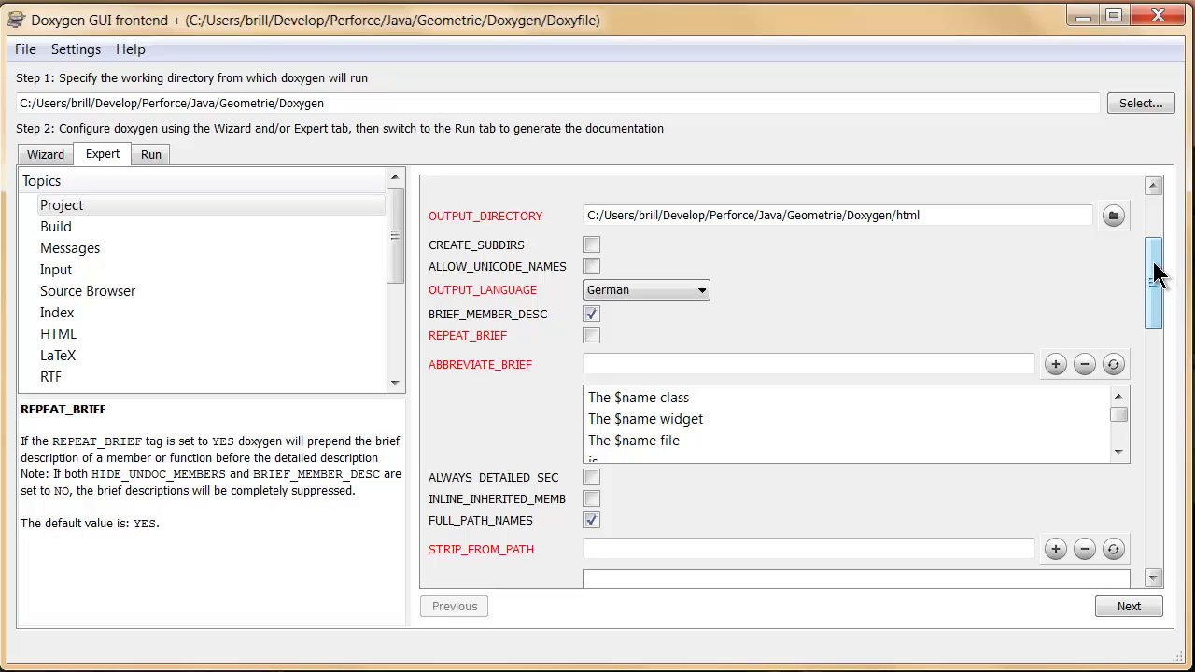
pyautogui.moveTo(1154, 271); pyautogui.dragTo(1121, 312)
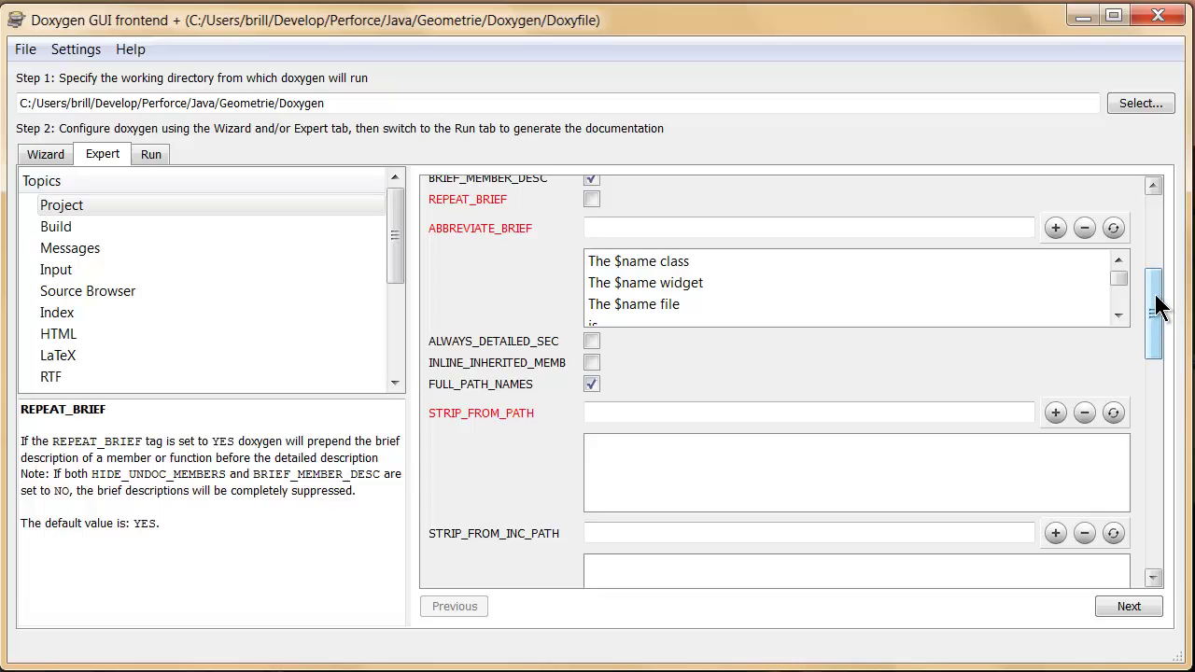
pyautogui.moveTo(1155, 306); pyautogui.dragTo(1156, 339)
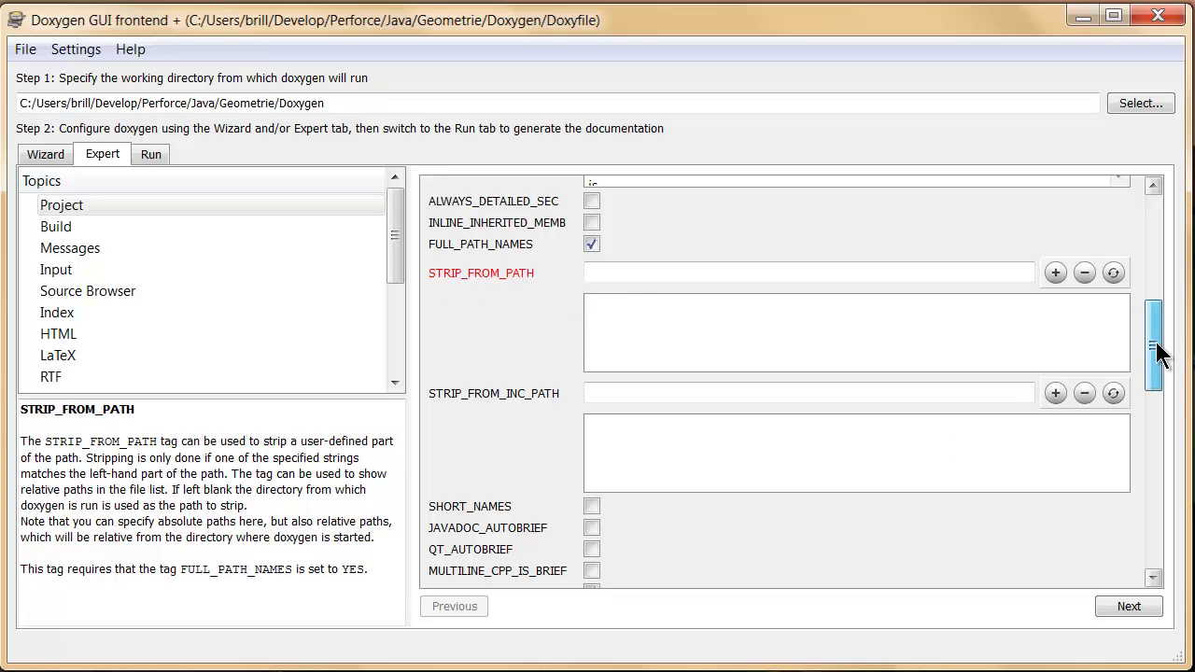
pyautogui.moveTo(1155, 353); pyautogui.dragTo(1155, 420)
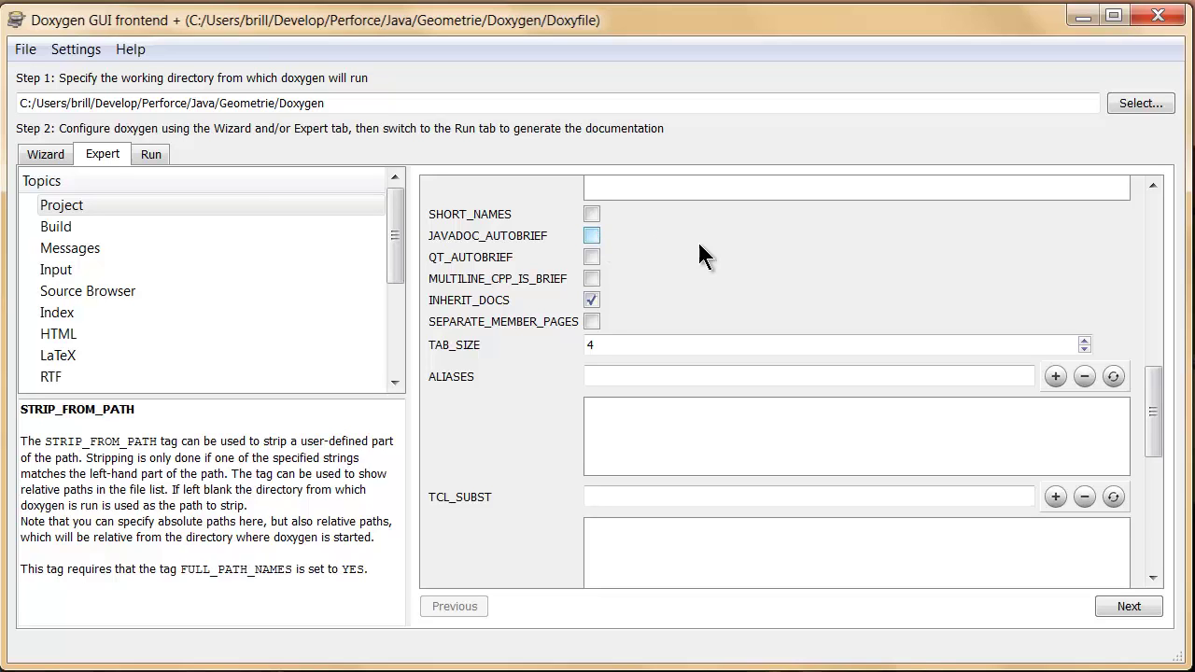
pyautogui.moveTo(1156, 402); pyautogui.dragTo(1161, 498)
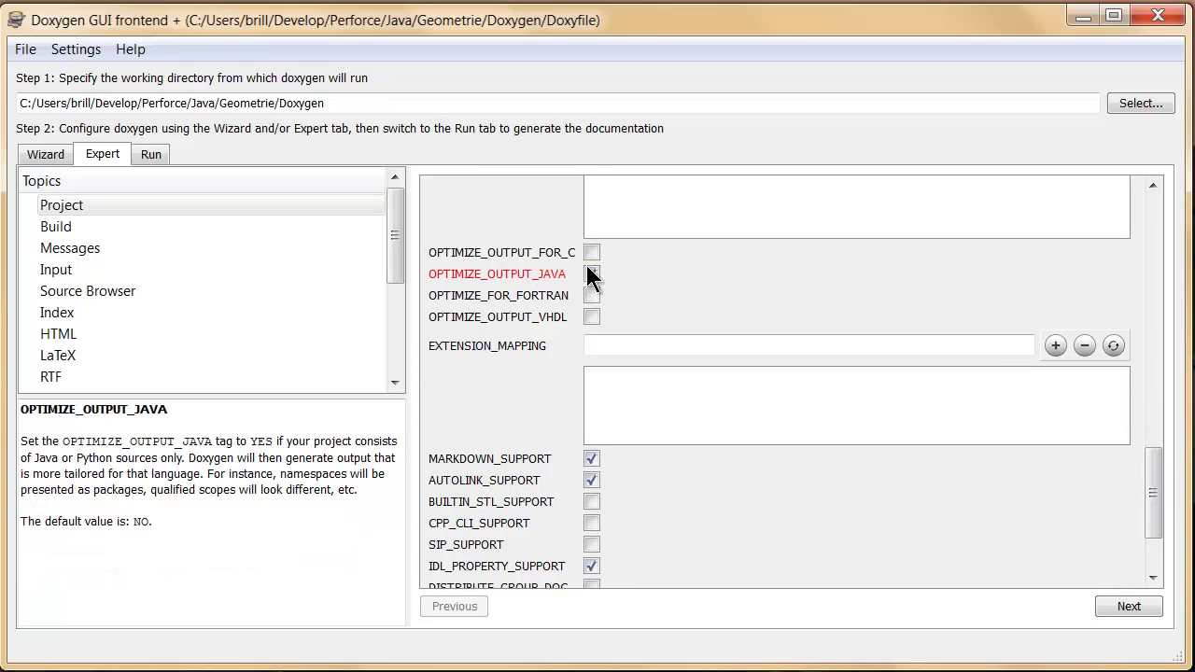
pyautogui.moveTo(1158, 483); pyautogui.dragTo(1163, 537)
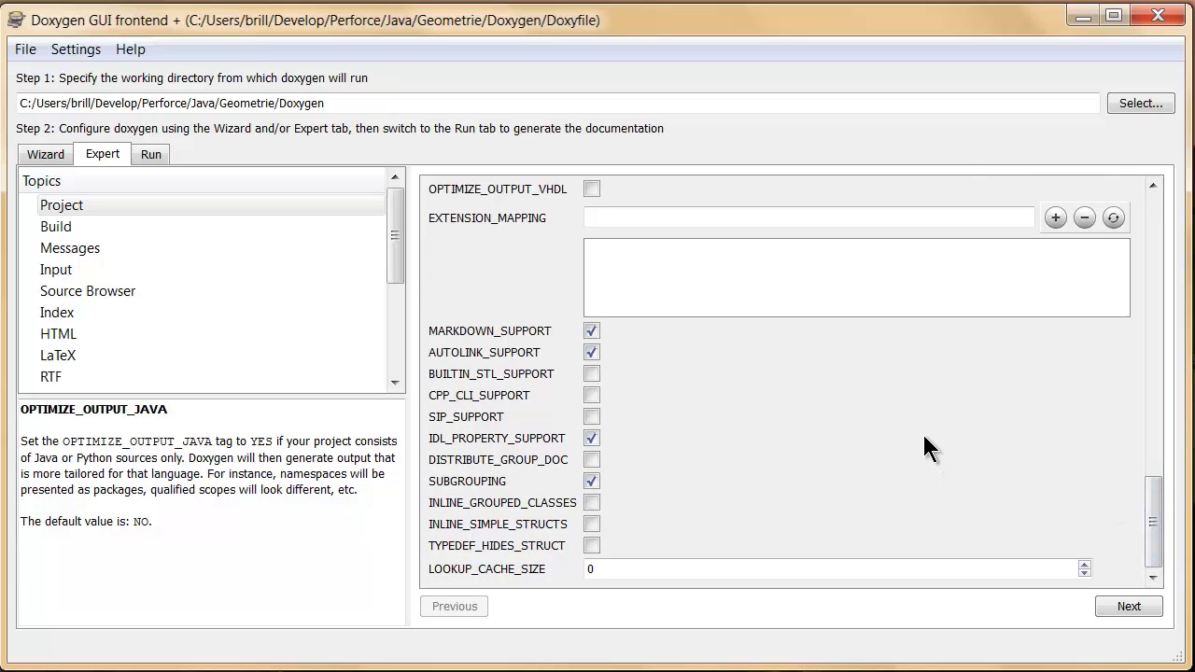
# Examine the Build settings for extraction, hiding, case-sensitive names, member sorting and generated to-do and bug lists
pyautogui.click(58, 229)
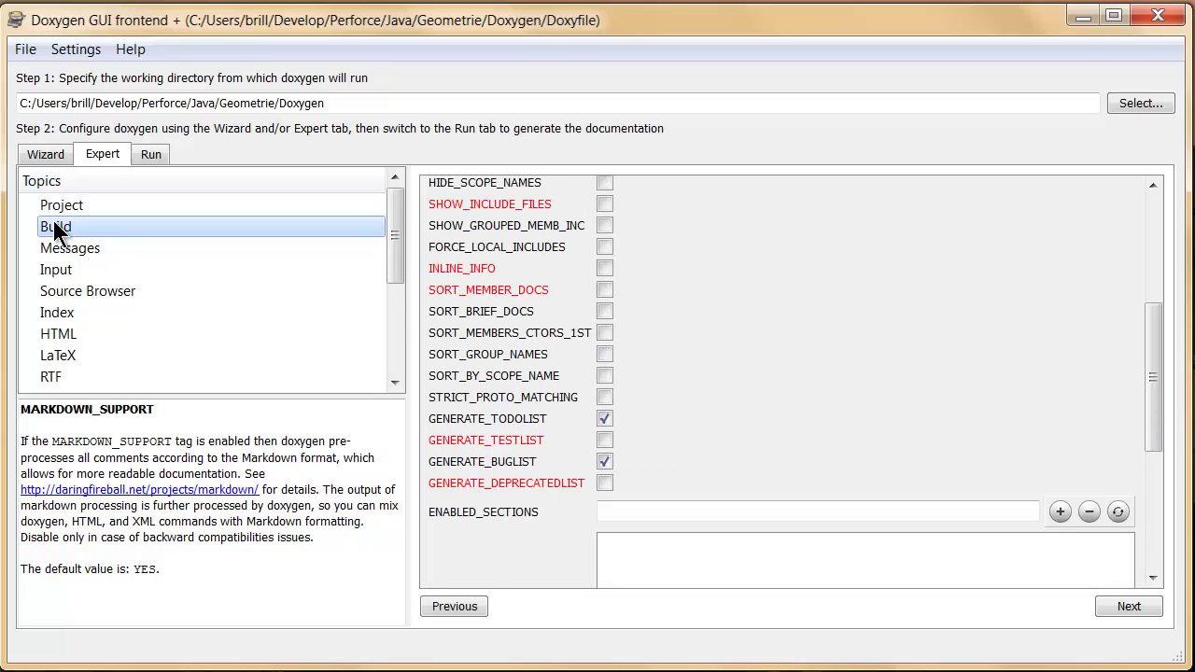
pyautogui.moveTo(1165, 442); pyautogui.dragTo(1184, 278)
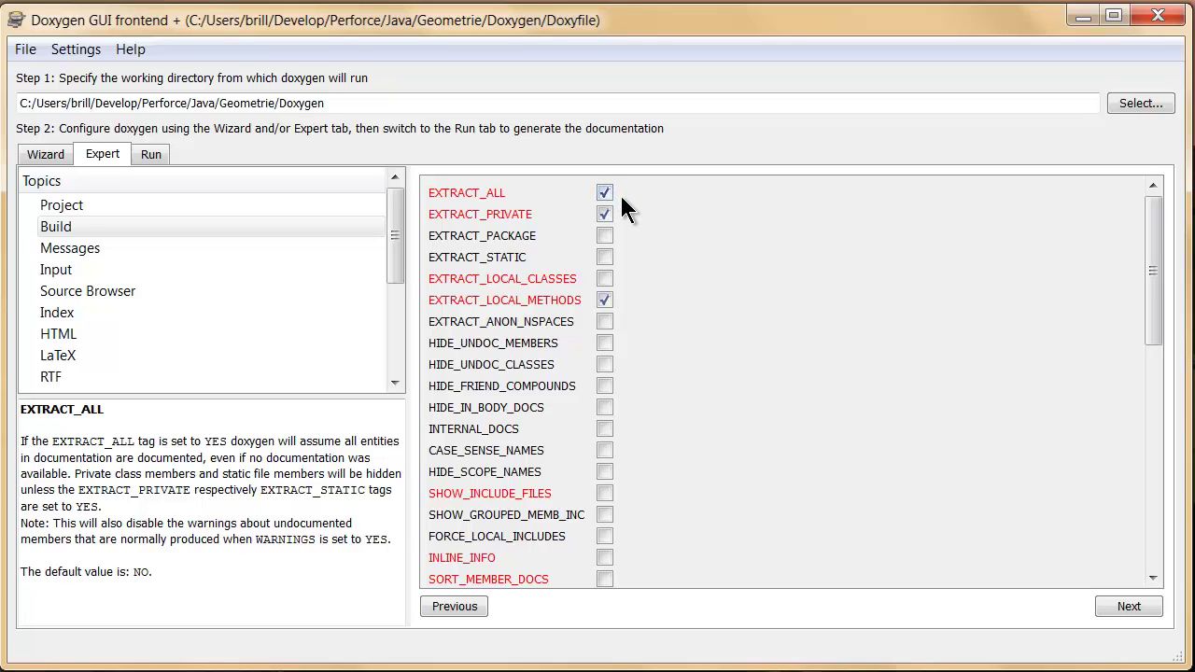
pyautogui.scroll(-1, 746, 356)
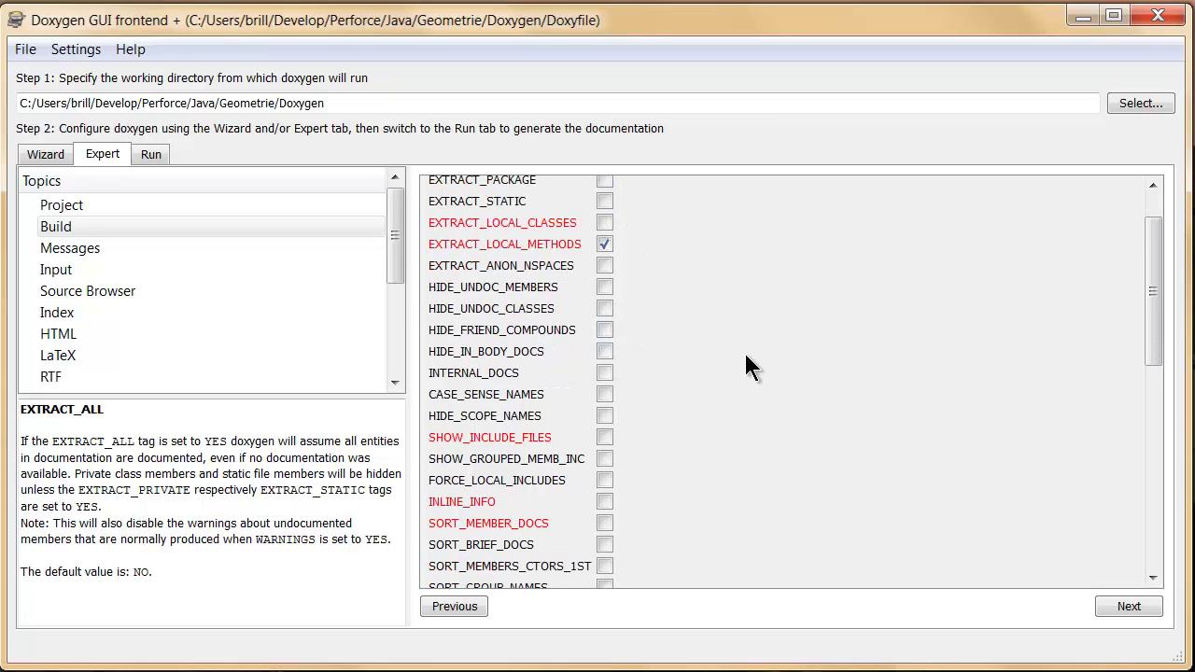
pyautogui.scroll(-4, 825, 341)
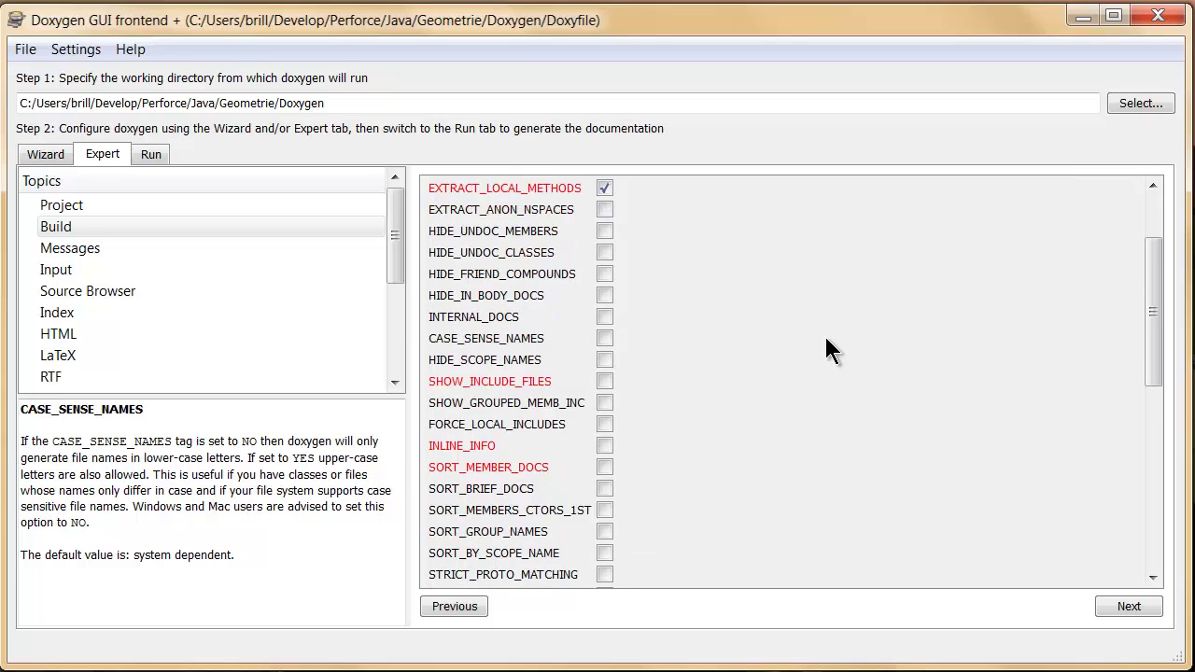
pyautogui.scroll(-2, 824, 331)
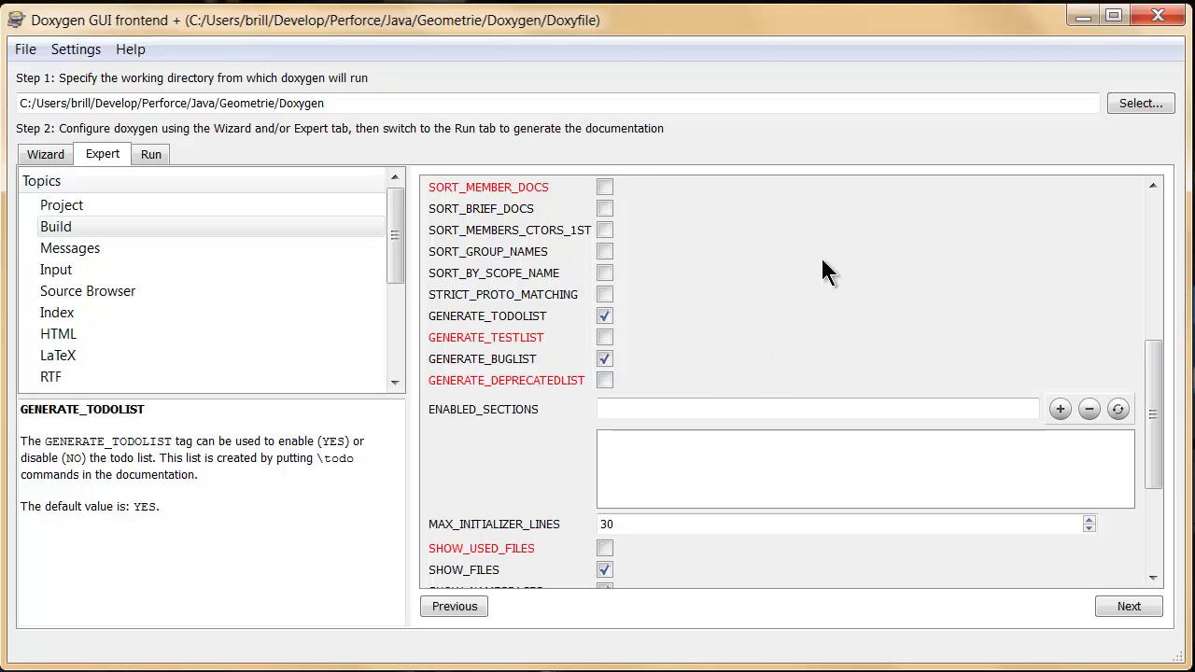
# Read the descriptions of the Build file, namespace, layout and bibliography options, and check the warning settings under Messages
pyautogui.scroll(-5, 823, 271)
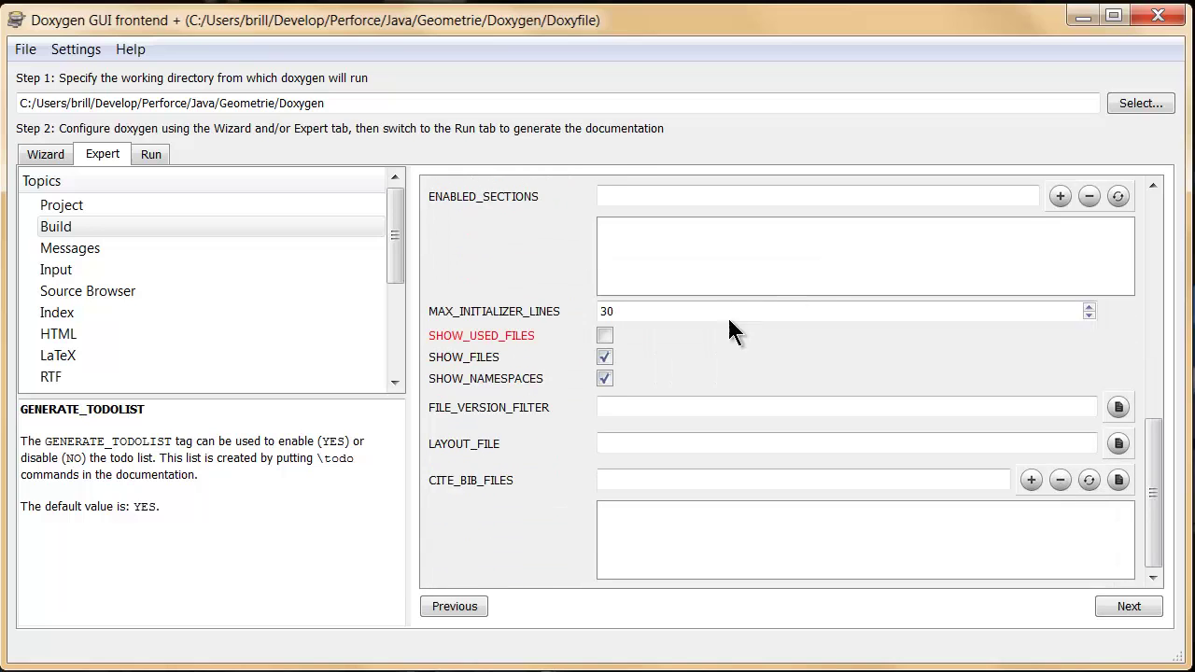
pyautogui.moveTo(493, 362)
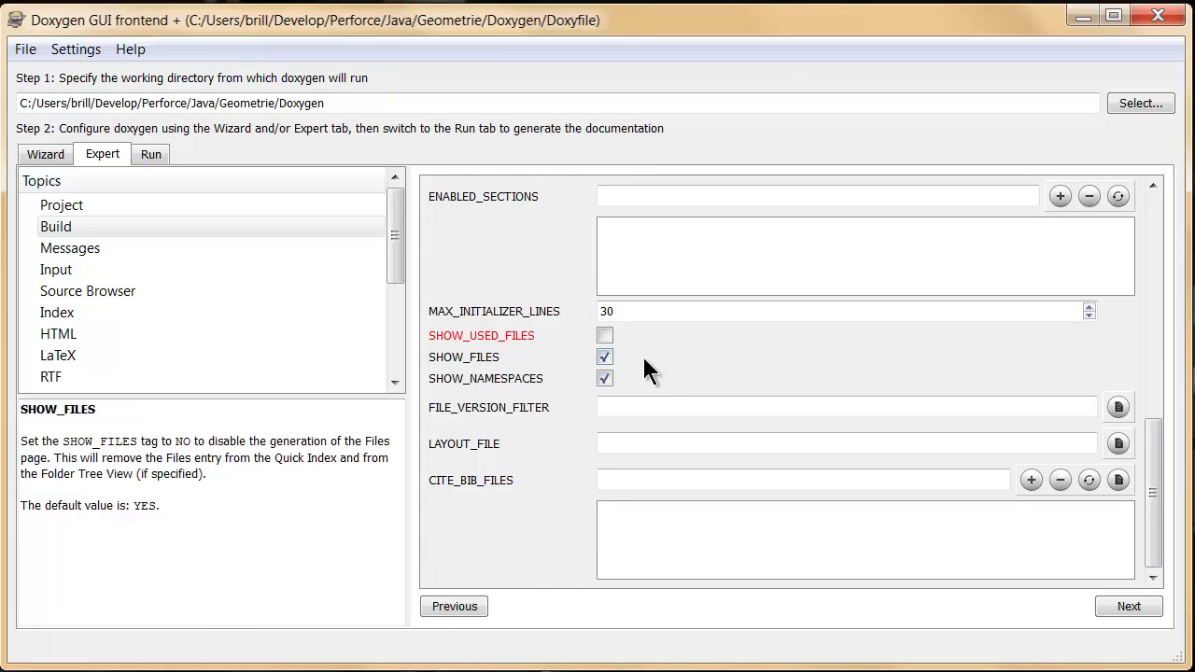
pyautogui.moveTo(613, 345)
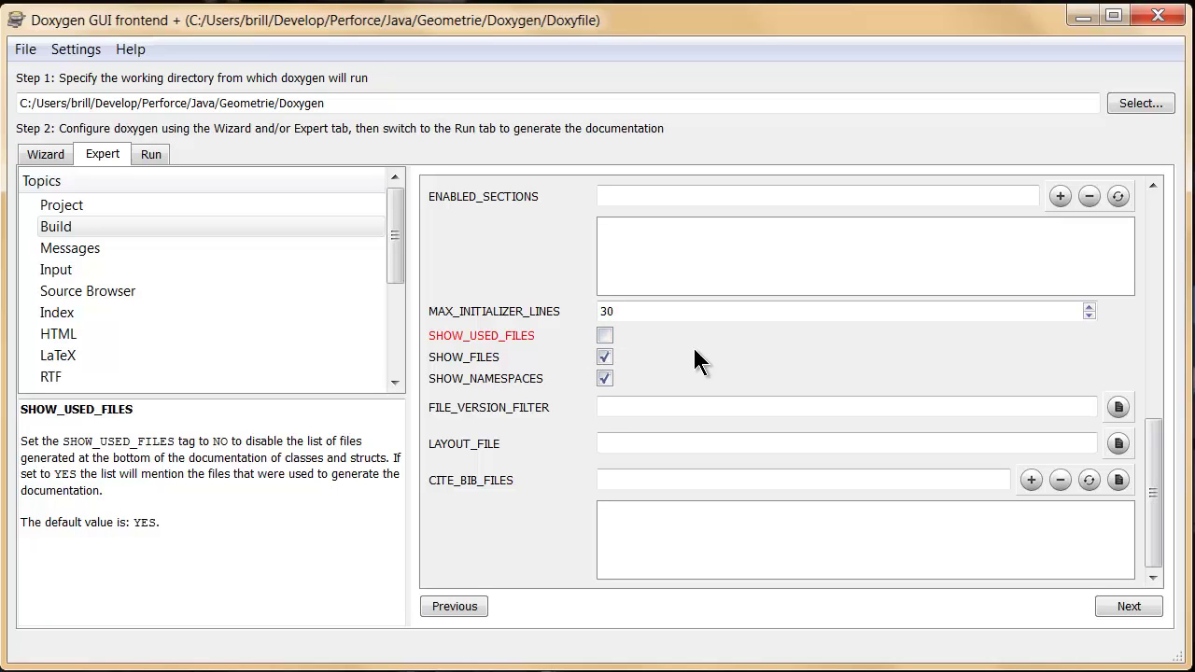
pyautogui.moveTo(617, 381)
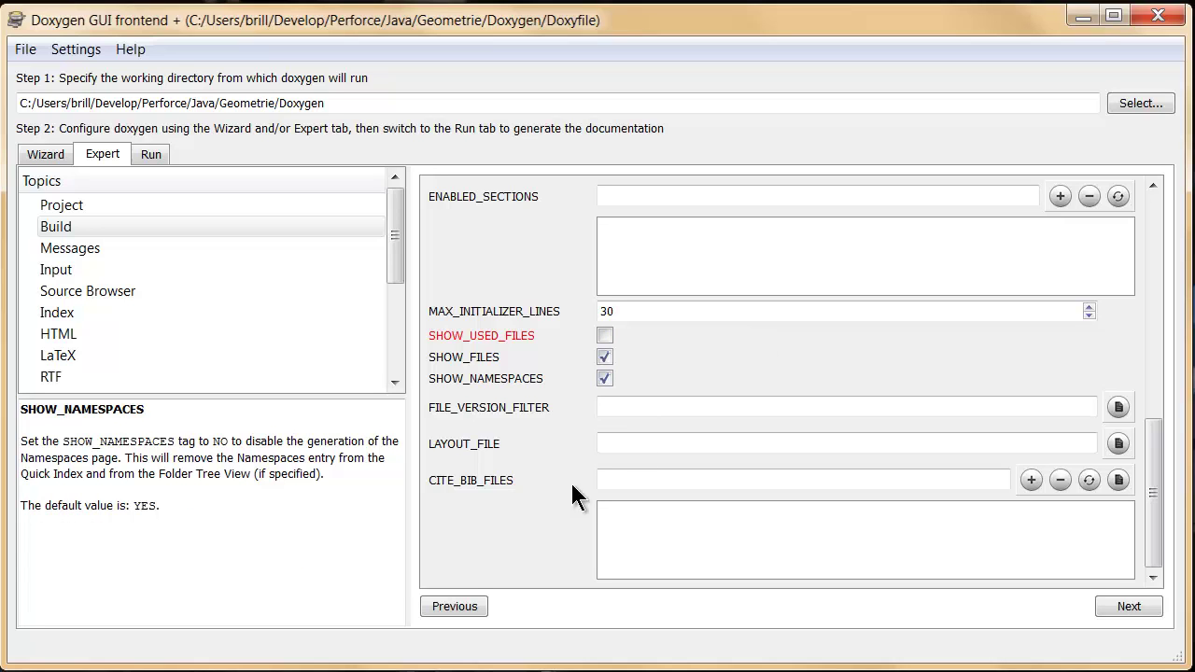
pyautogui.moveTo(474, 487)
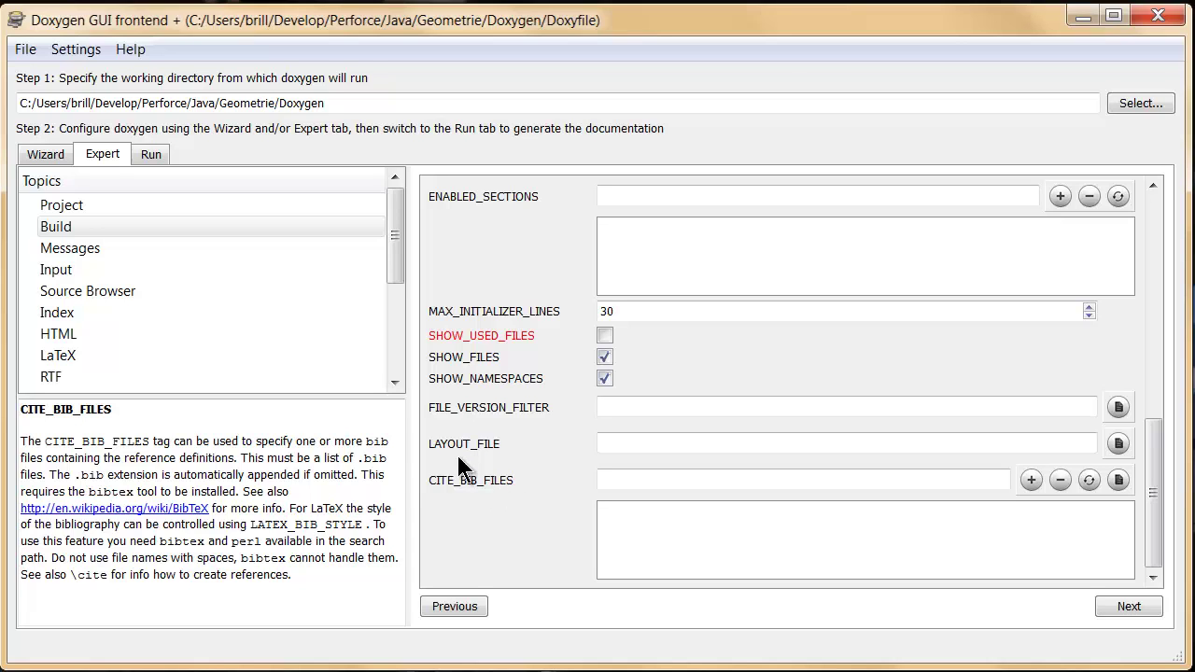
pyautogui.click(58, 252)
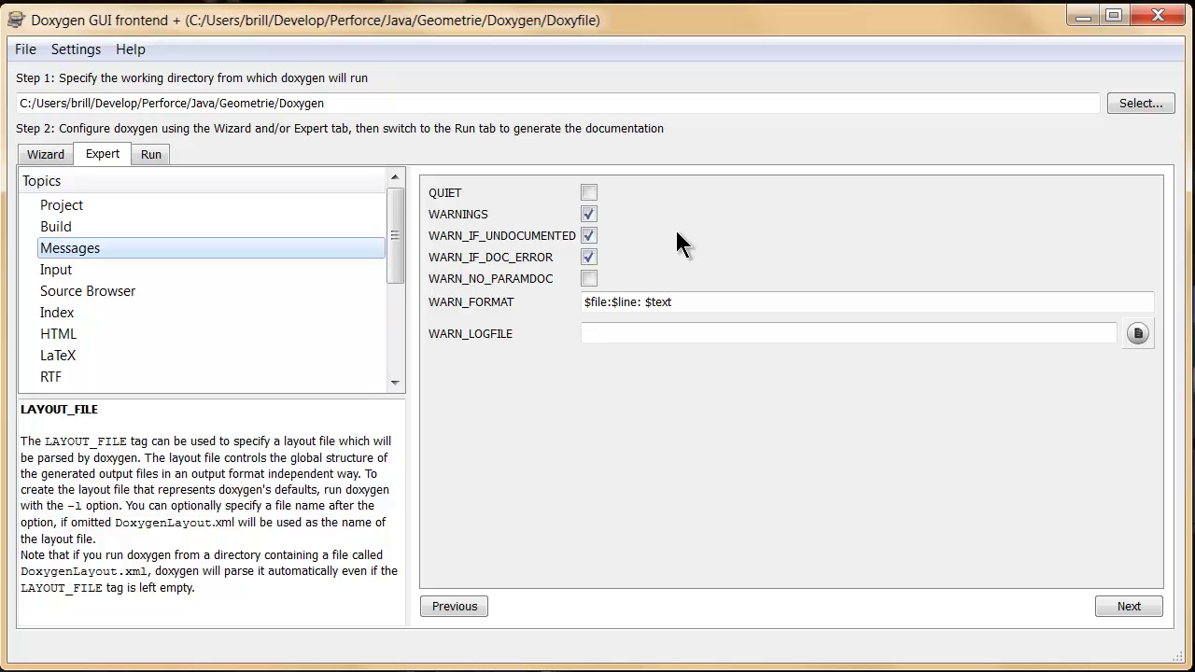
pyautogui.moveTo(467, 259)
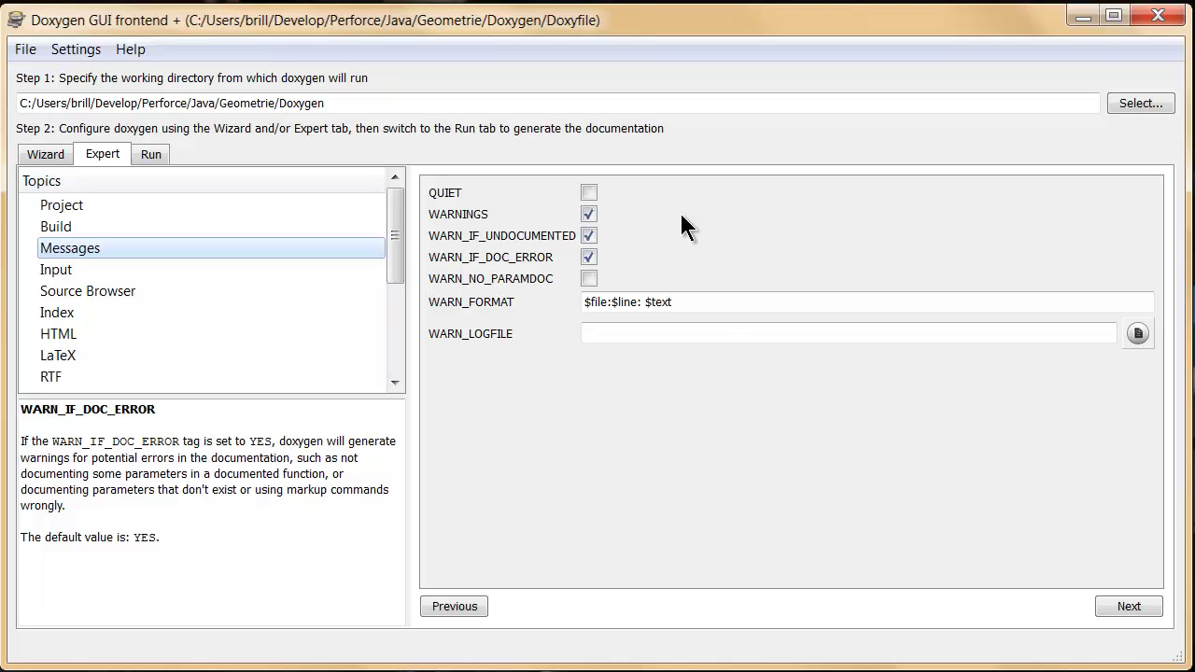
# Examine the Input settings for source directory, encoding and recursion, and look through the file extensions in FILE_PATTERNS
pyautogui.click(56, 271)
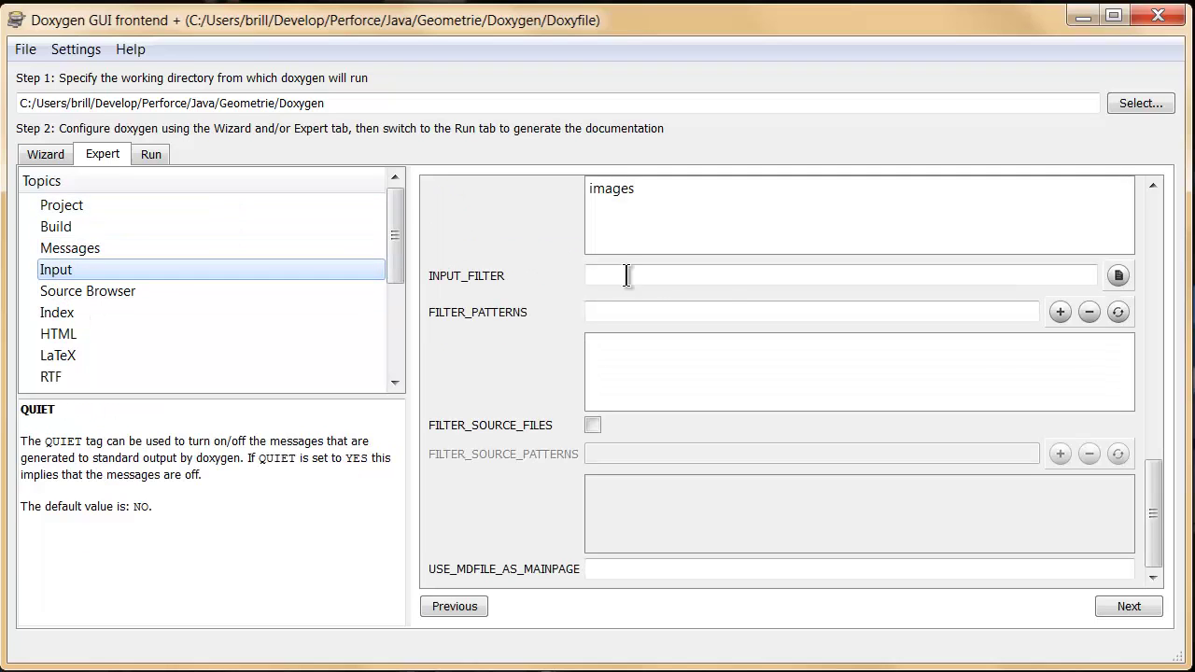
pyautogui.moveTo(1158, 495); pyautogui.dragTo(1154, 233)
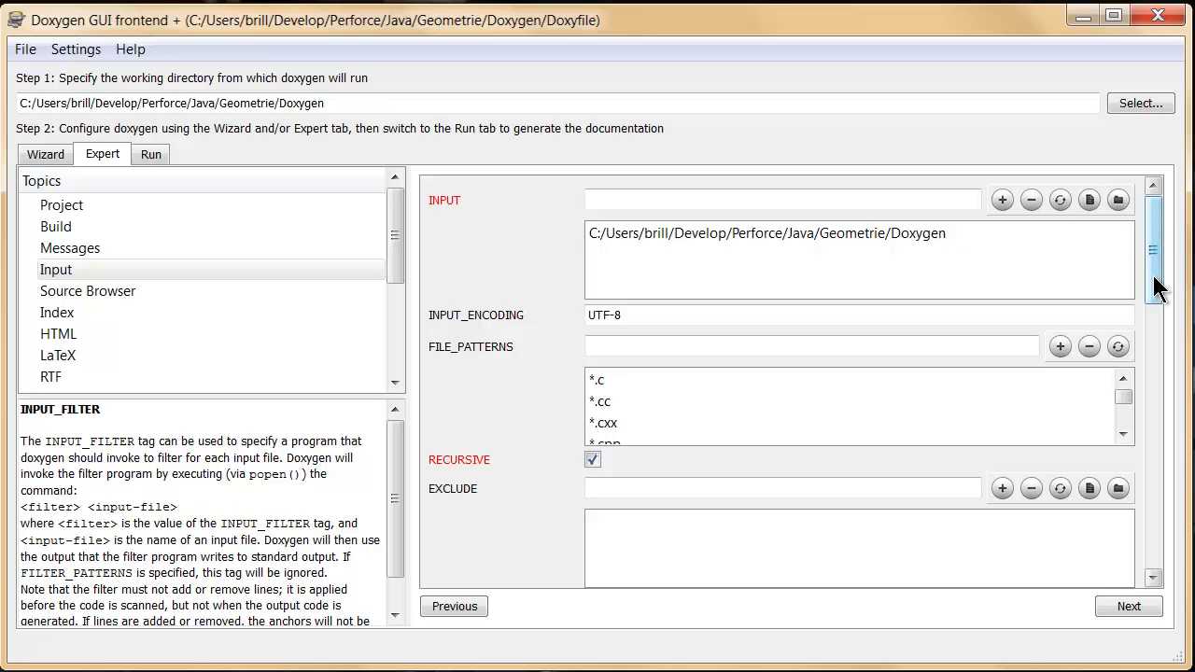
pyautogui.moveTo(1155, 288); pyautogui.dragTo(1155, 315)
pyautogui.click(1123, 334)
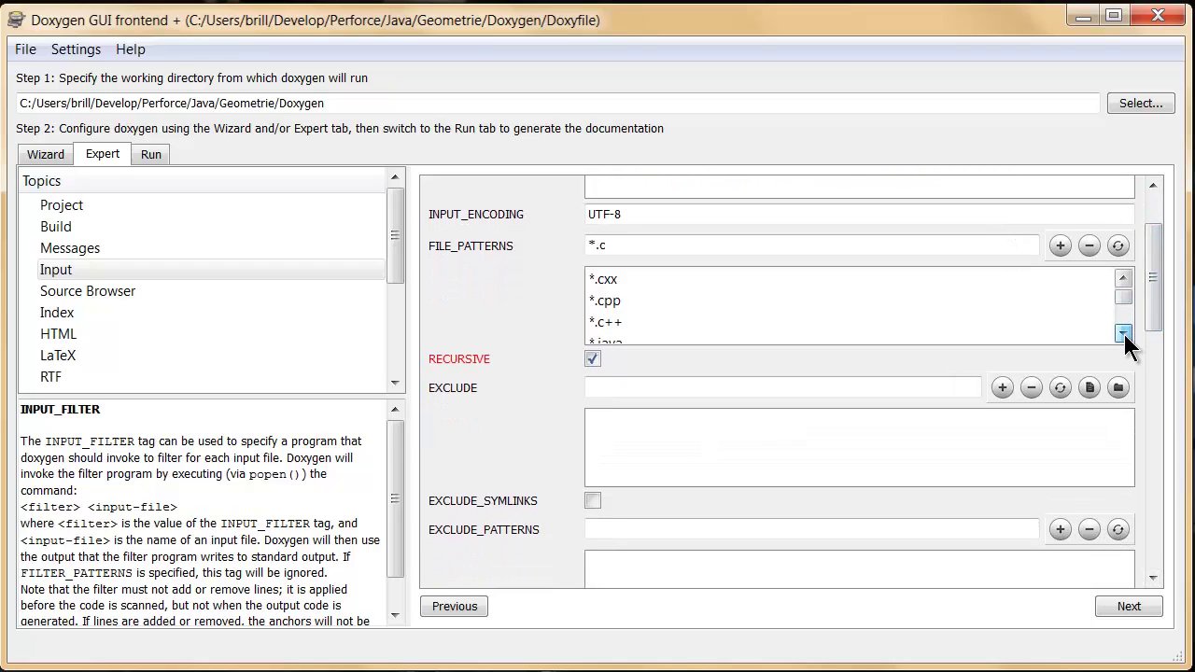
pyautogui.click(1123, 334)
pyautogui.click(1123, 333)
pyautogui.click(1123, 333)
pyautogui.click(1123, 333)
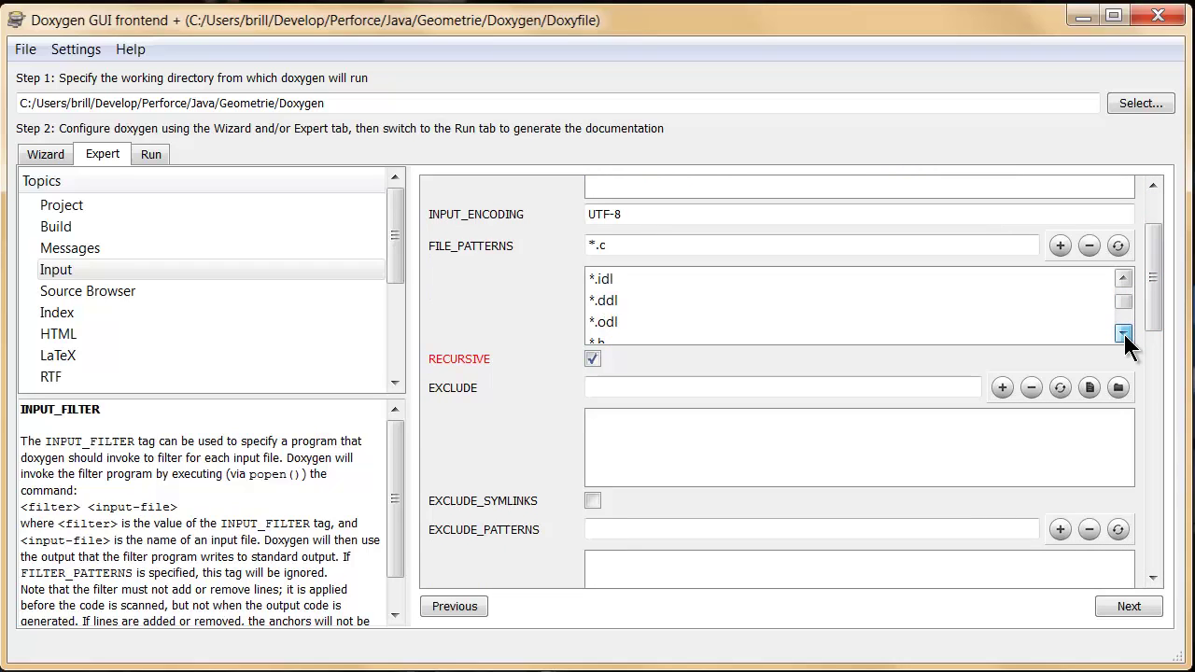
pyautogui.click(1123, 334)
pyautogui.click(1124, 333)
pyautogui.click(1123, 333)
pyautogui.click(1123, 333)
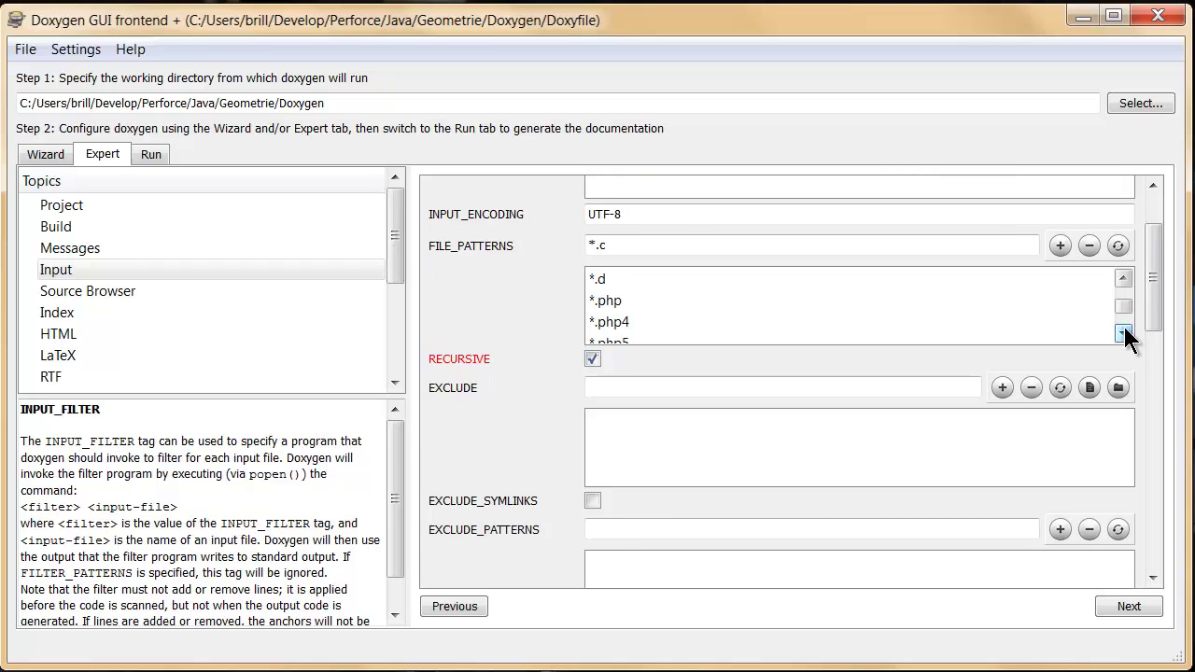
pyautogui.moveTo(1124, 309); pyautogui.dragTo(1156, 323)
pyautogui.click(1155, 297)
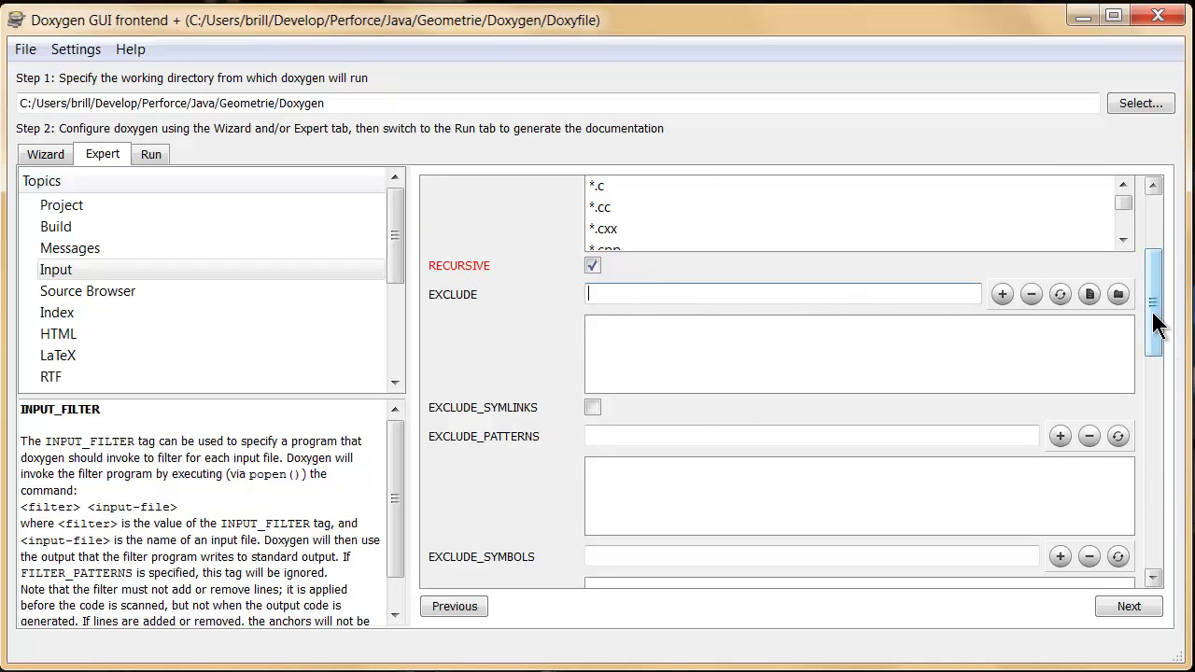
# Check the Input exclusion settings and inspect the src/examples entry under EXAMPLE_PATH
pyautogui.moveTo(1154, 322); pyautogui.dragTo(1166, 352)
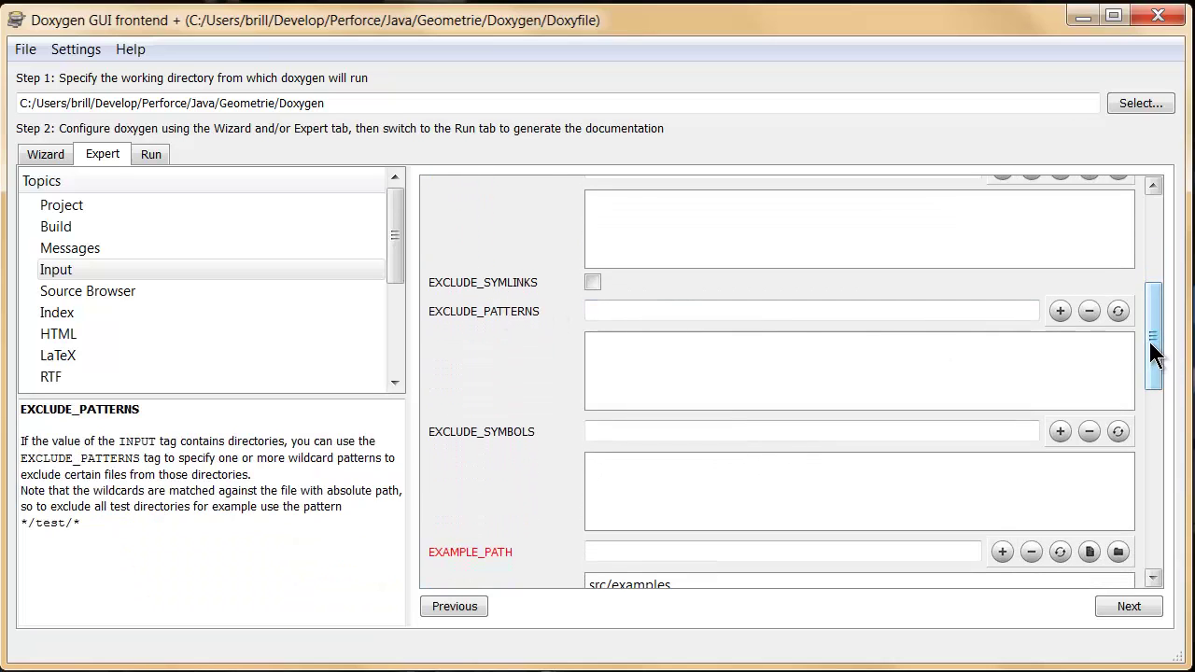
pyautogui.moveTo(1161, 350); pyautogui.dragTo(1178, 448)
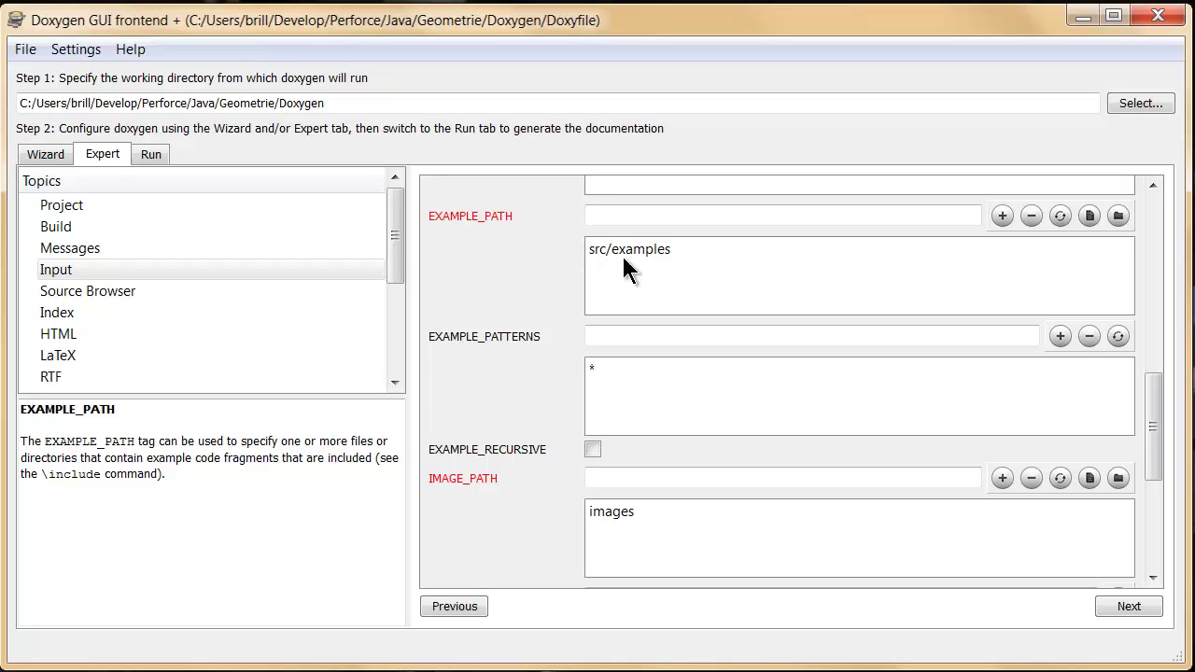
pyautogui.click(589, 252)
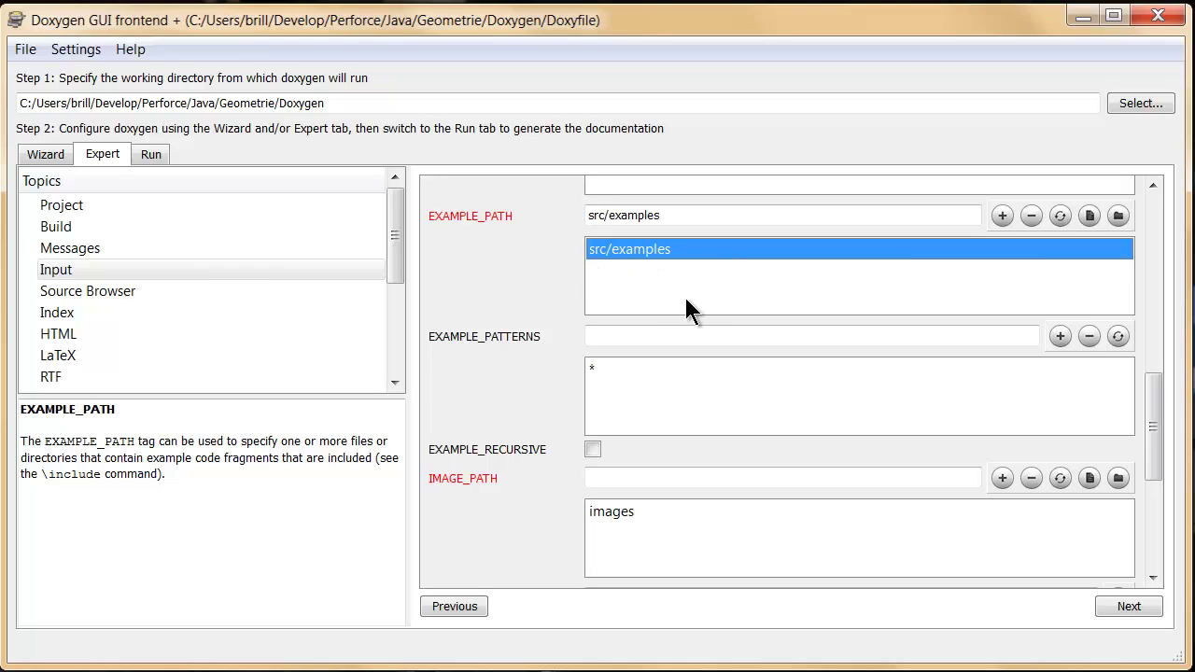
pyautogui.click(484, 298)
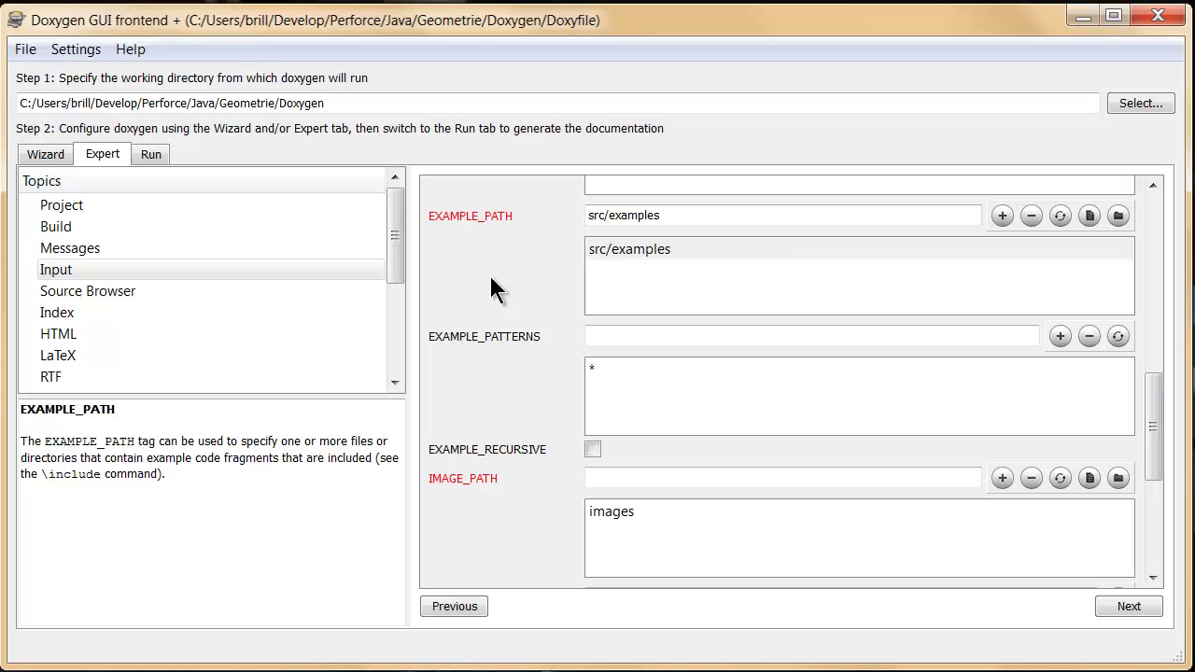
# Try enabling EXAMPLE_RECURSIVE, read its description, and switch the option off again
pyautogui.click(592, 449)
pyautogui.moveTo(506, 444)
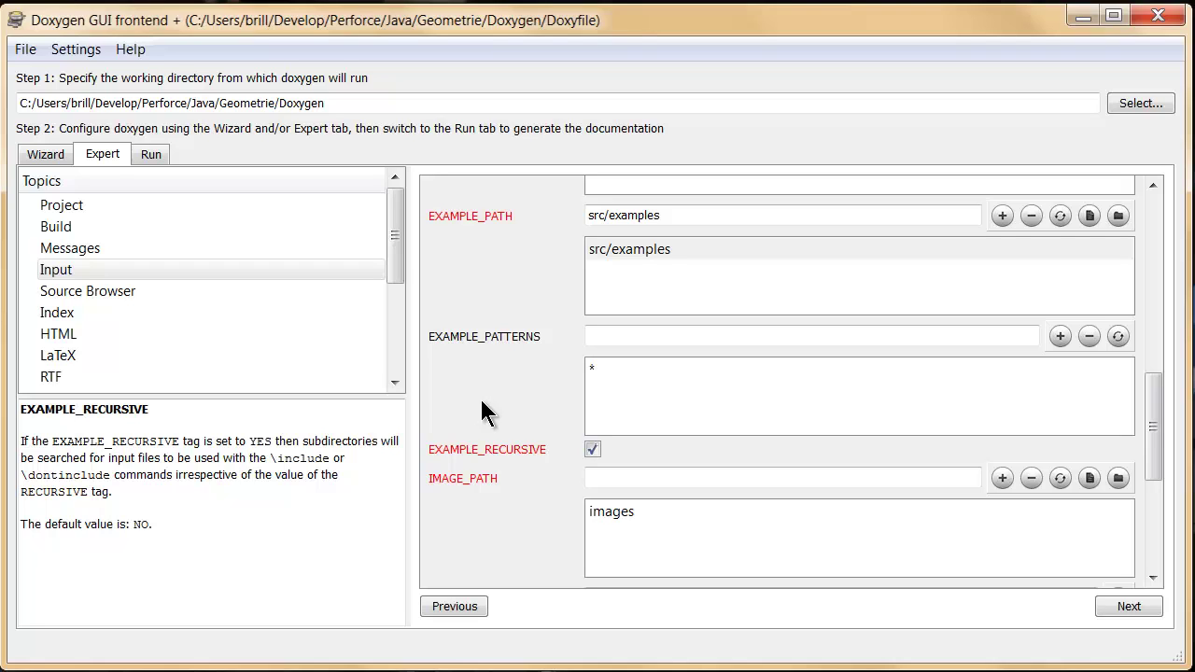
pyautogui.click(593, 450)
pyautogui.click(707, 336)
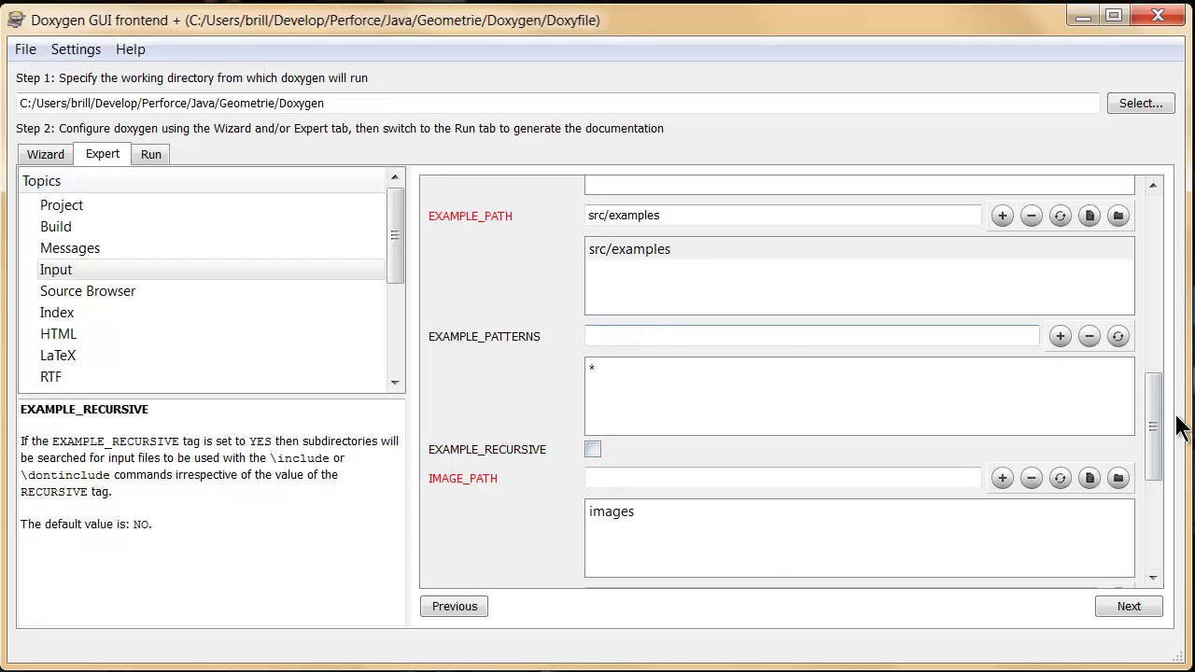
# Check the images entry under IMAGE_PATH and read the descriptions of IMAGE_PATH and INPUT_FILTER
pyautogui.moveTo(1156, 424); pyautogui.dragTo(1158, 493)
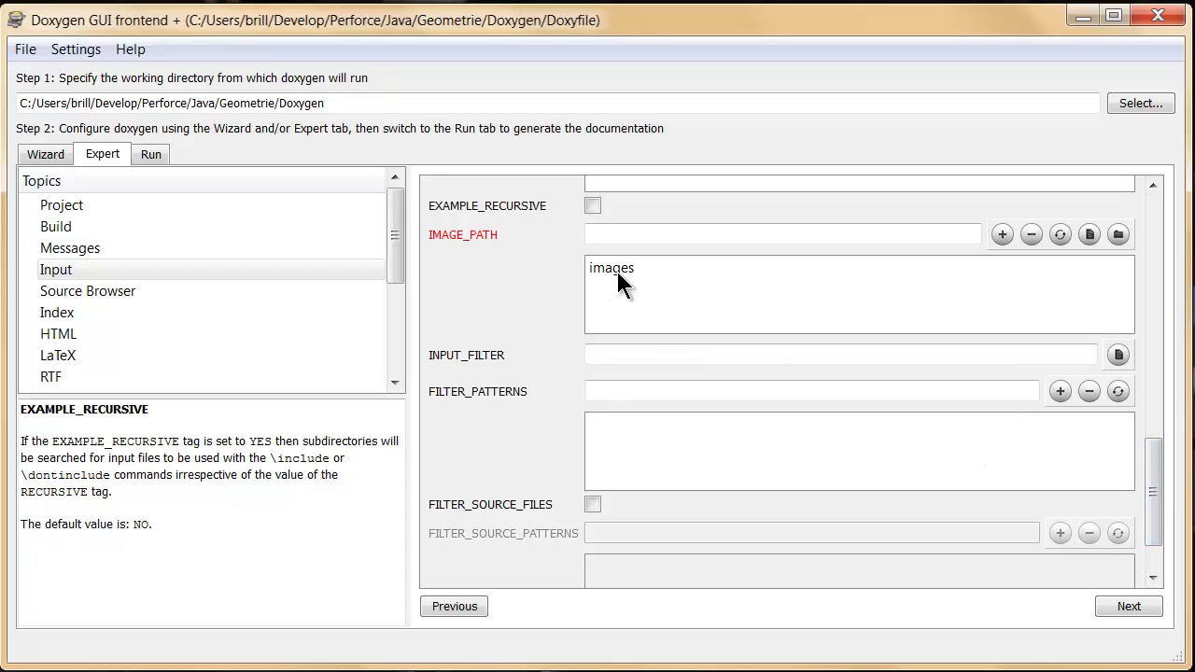
pyautogui.moveTo(456, 235)
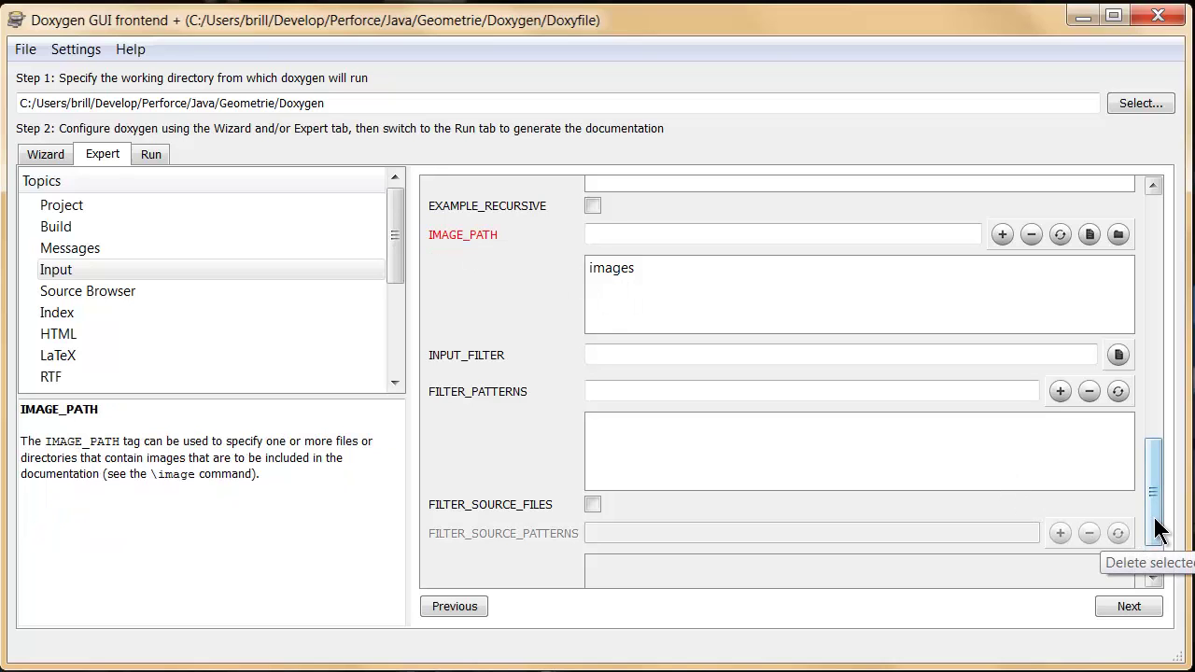
pyautogui.moveTo(1162, 525); pyautogui.dragTo(1155, 513)
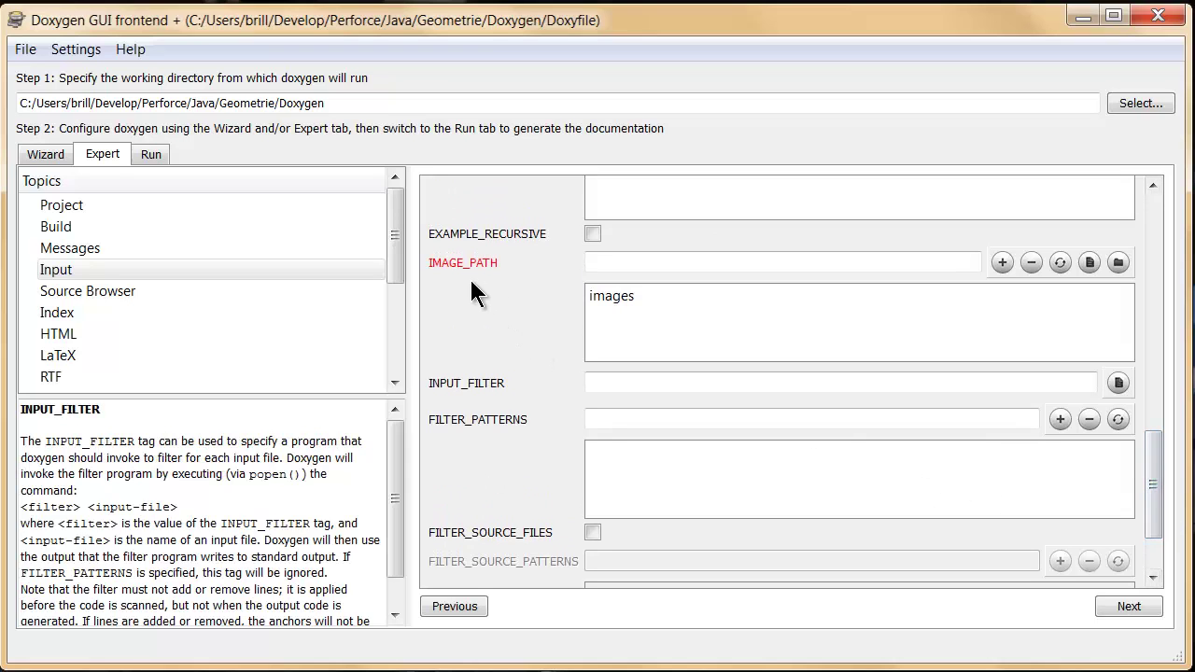
# Review the Source Browser settings, and check COLS_IN_ALPHA_INDEX and the IGNORE_PREFIX description under Index
pyautogui.click(117, 295)
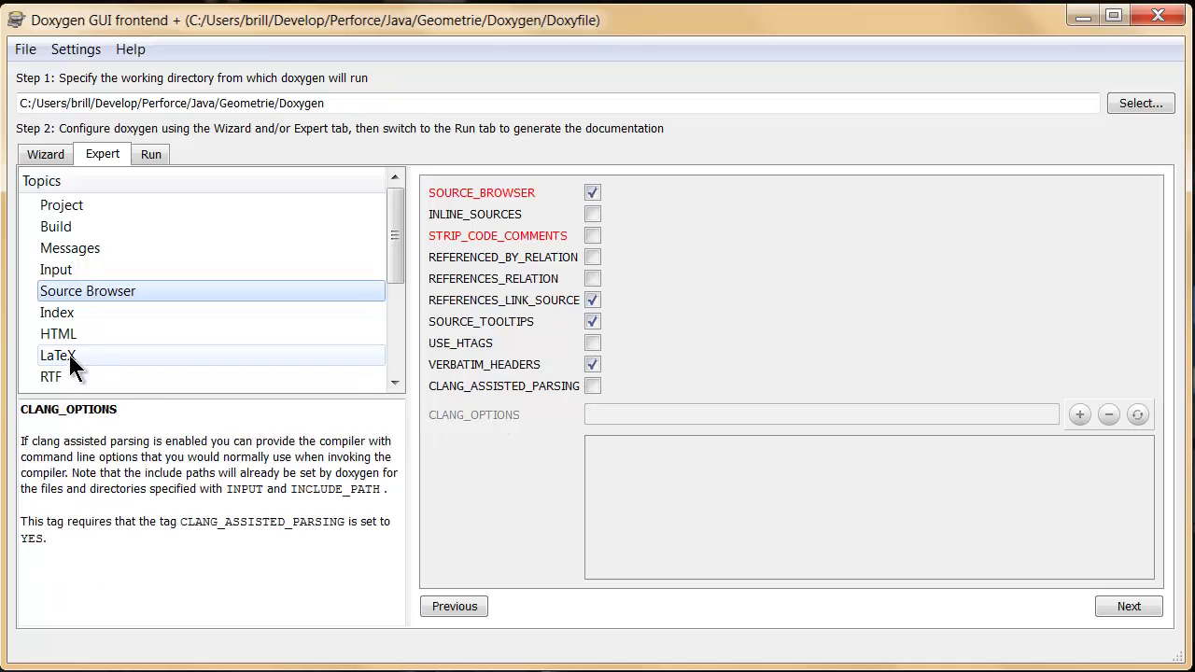
pyautogui.click(73, 314)
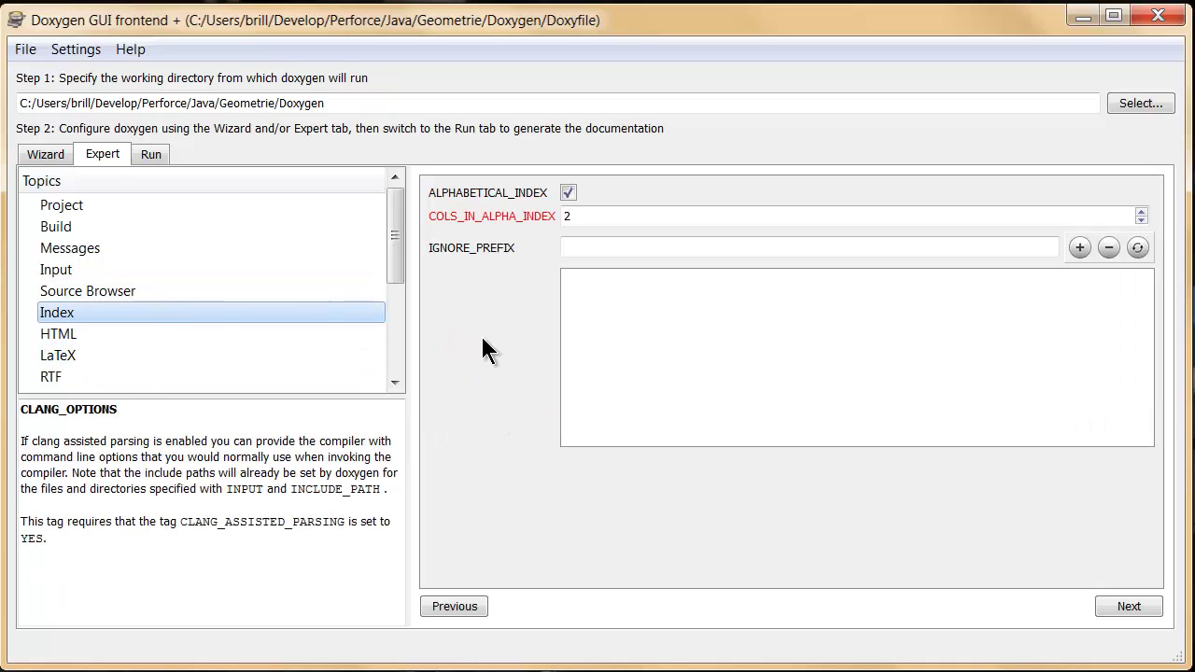
pyautogui.click(691, 218)
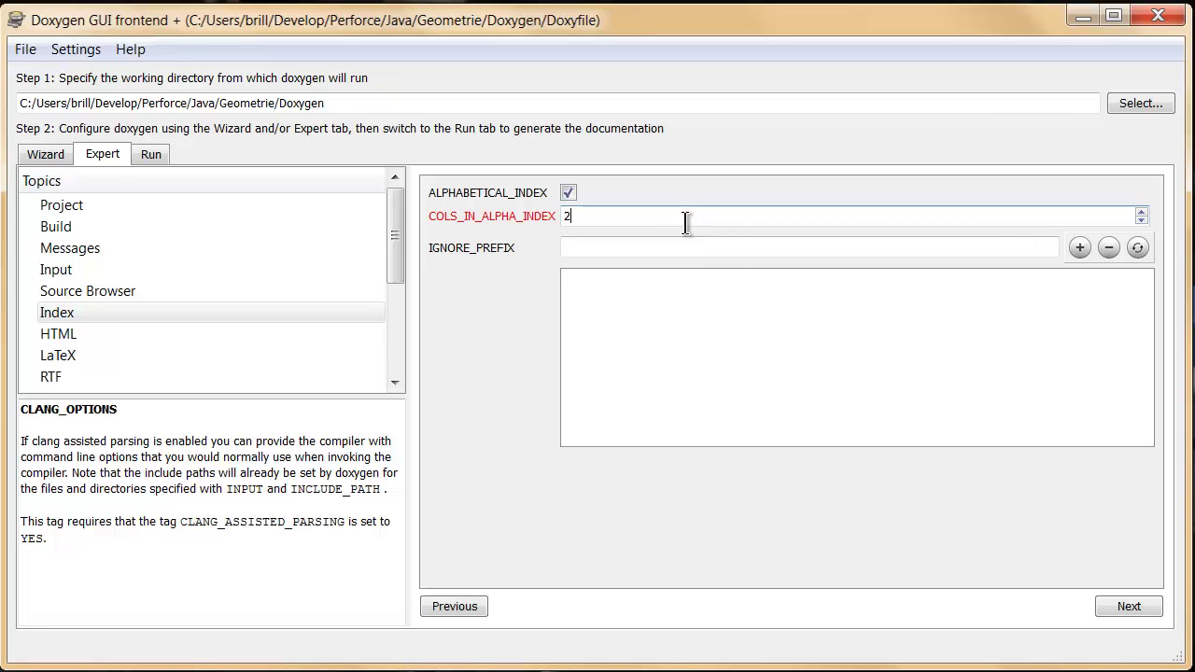
pyautogui.moveTo(396, 246); pyautogui.dragTo(395, 288)
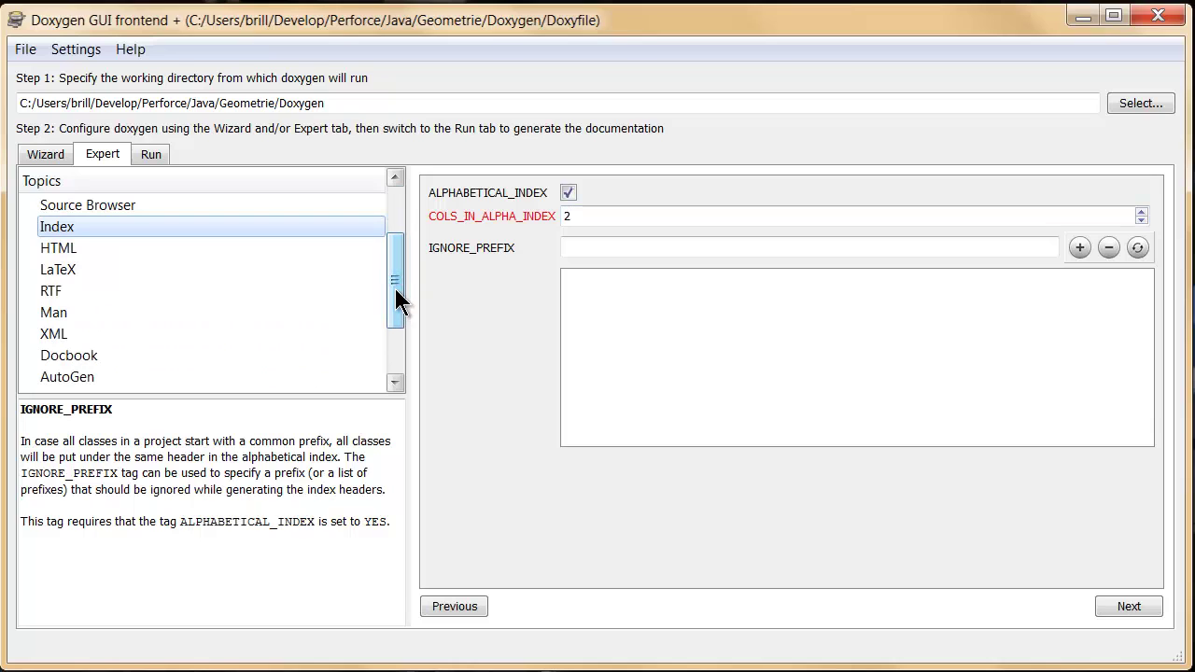
# Open the HTML settings and read the description of the SEARCHENGINE option
pyautogui.click(88, 248)
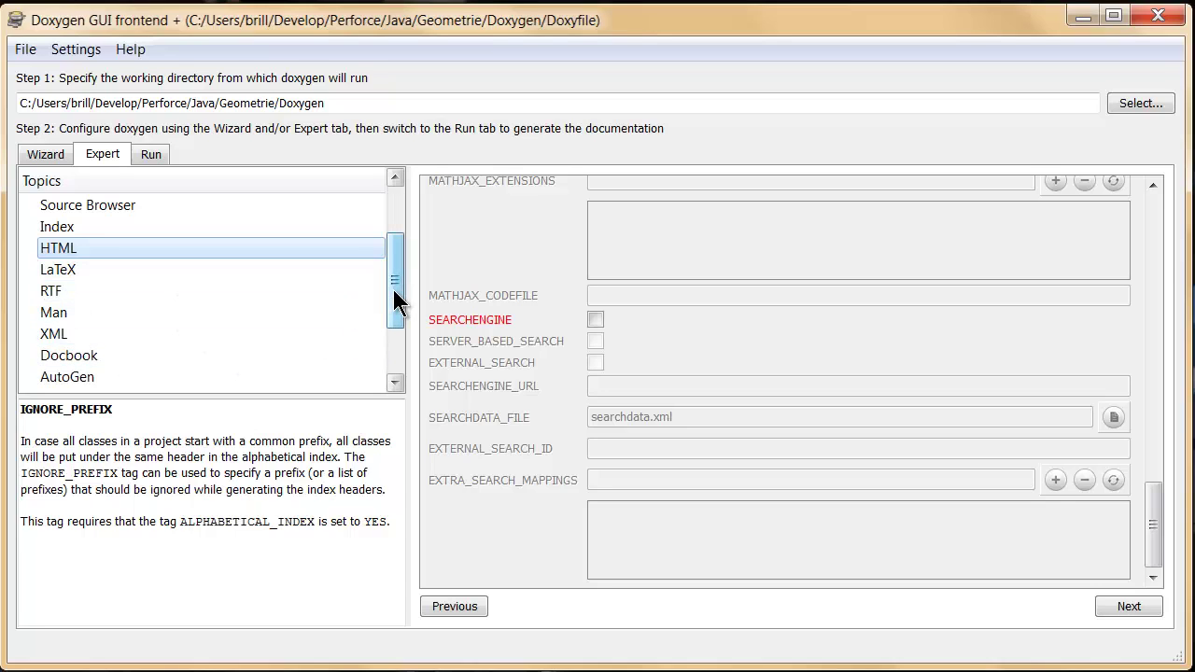
pyautogui.moveTo(393, 290); pyautogui.dragTo(394, 303)
pyautogui.scroll(-1, 394, 313)
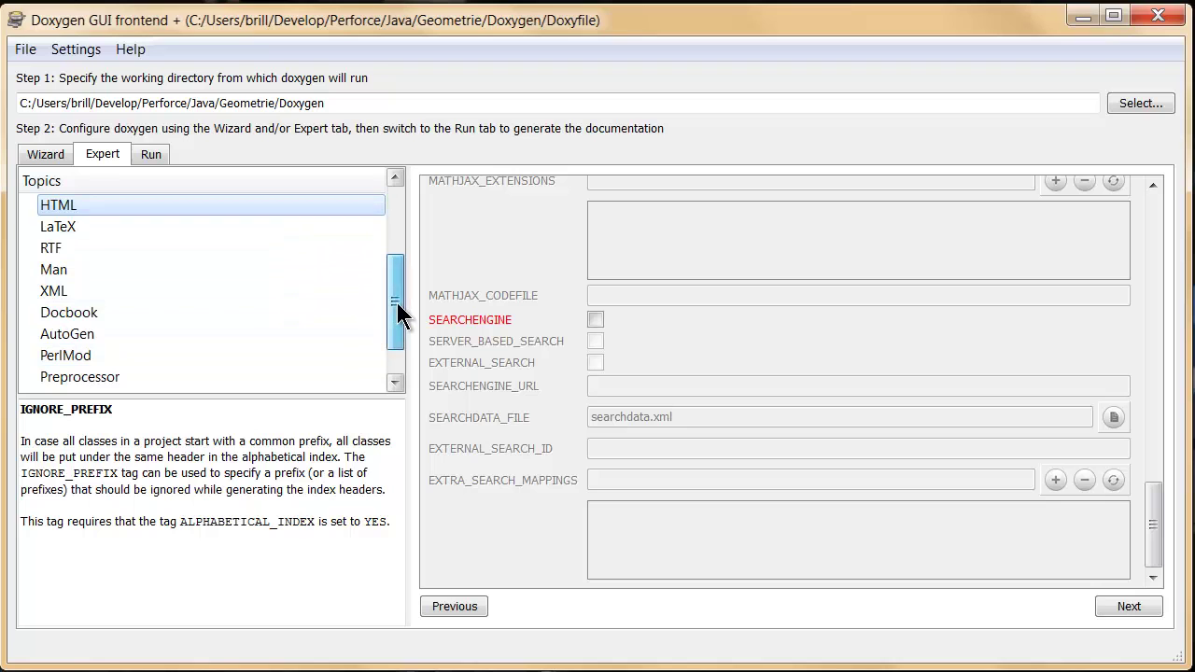
pyautogui.scroll(1, 397, 313)
pyautogui.scroll(3, 1162, 509)
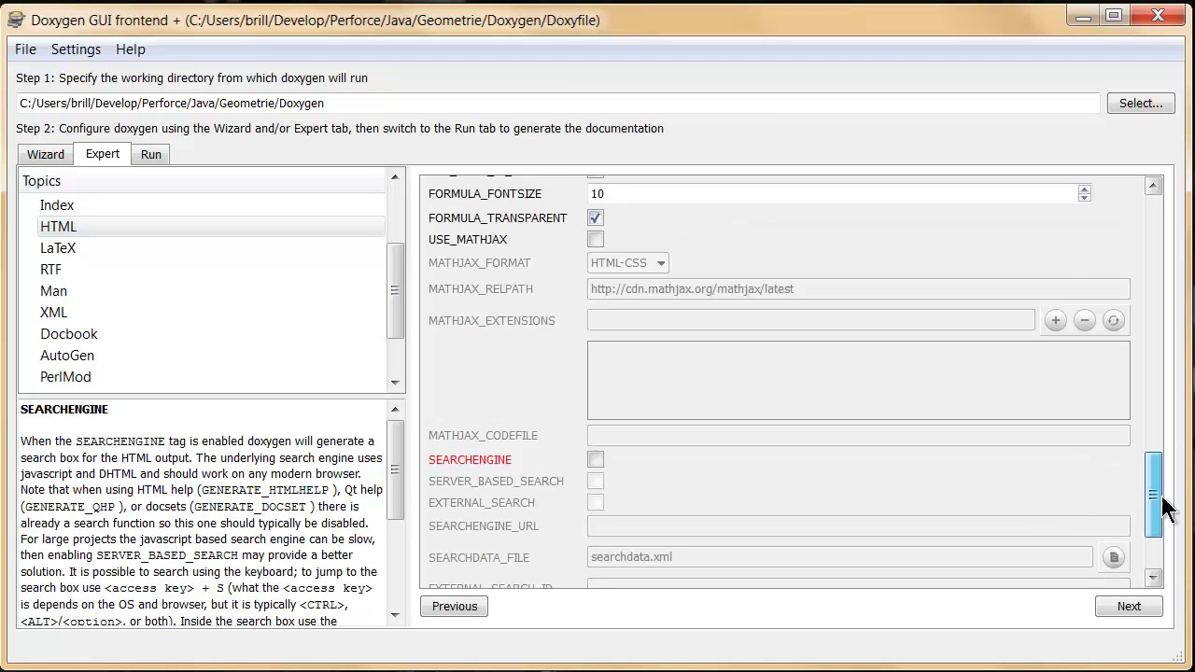
# Examine the HTML output, file extension and header.html entries, and read the HTML_HEADER and HTML_EXTRA_FILES descriptions
pyautogui.moveTo(1163, 509); pyautogui.dragTo(1179, 241)
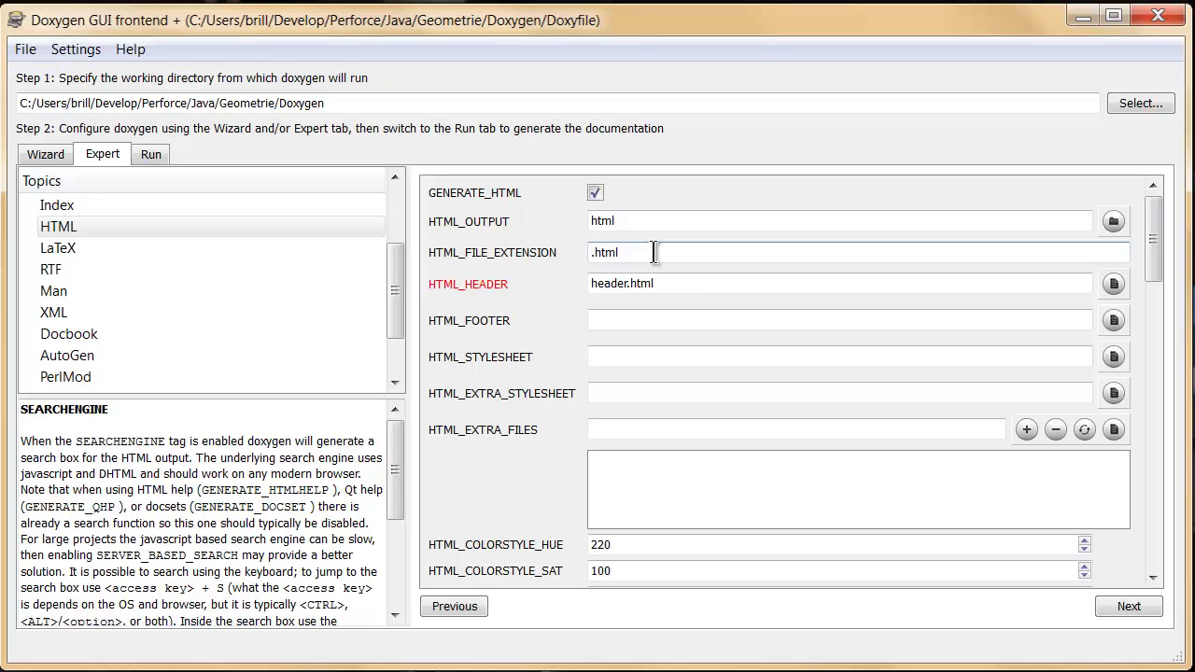
pyautogui.click(677, 285)
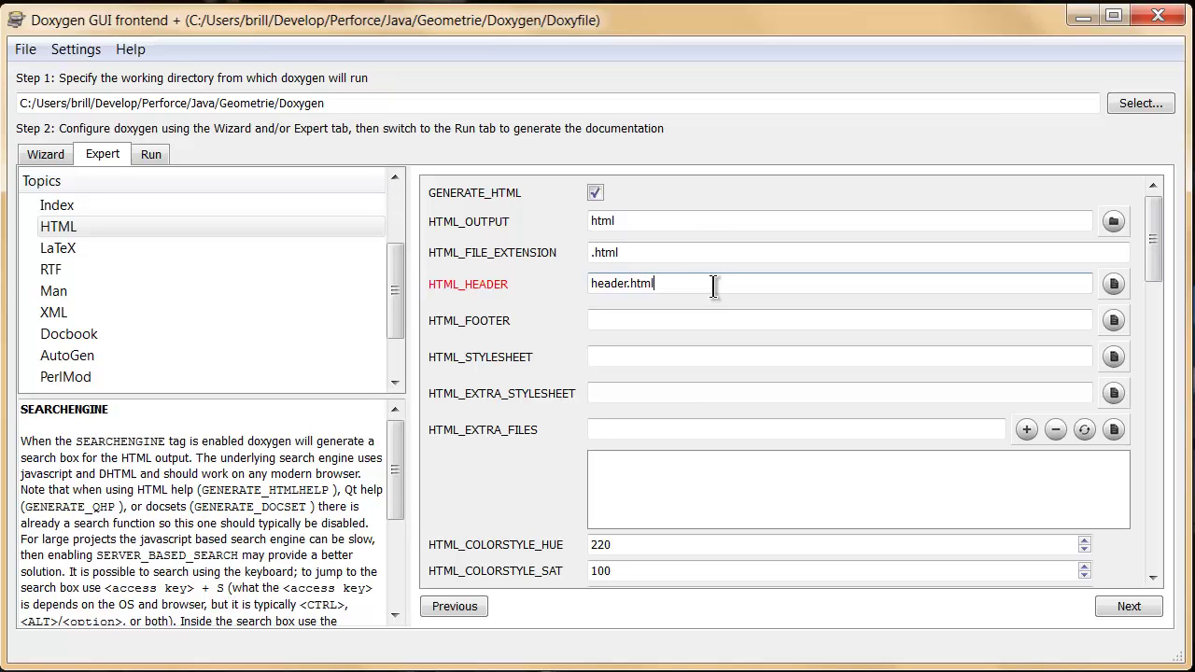
pyautogui.moveTo(701, 286); pyautogui.dragTo(581, 287)
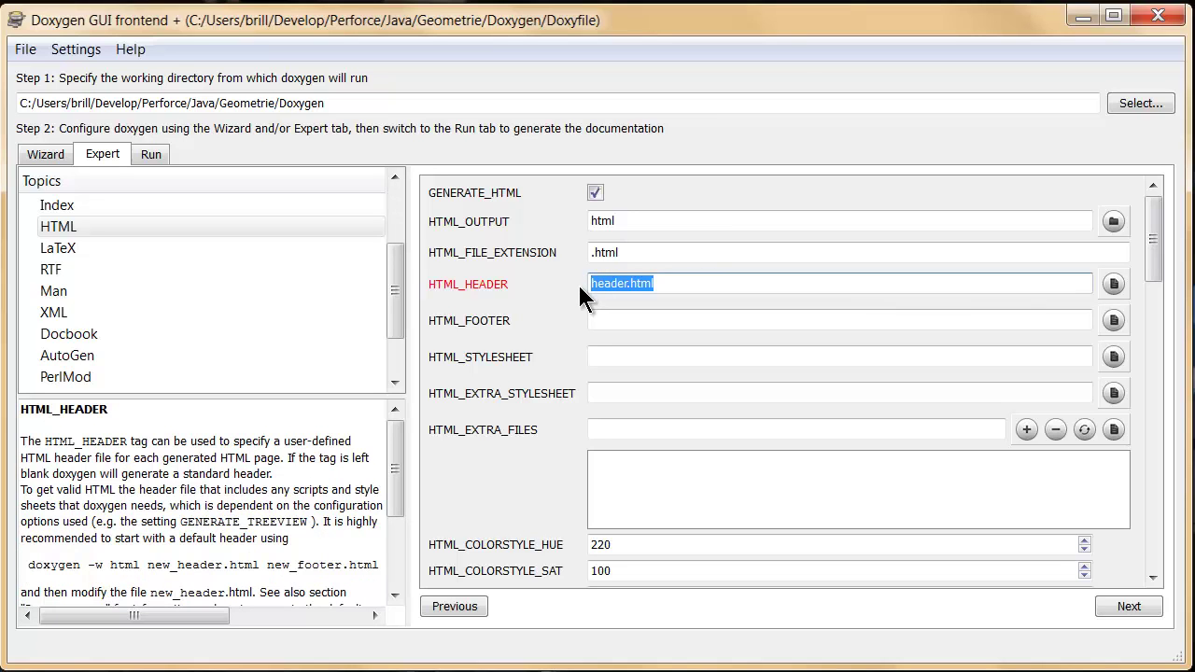
pyautogui.moveTo(492, 367)
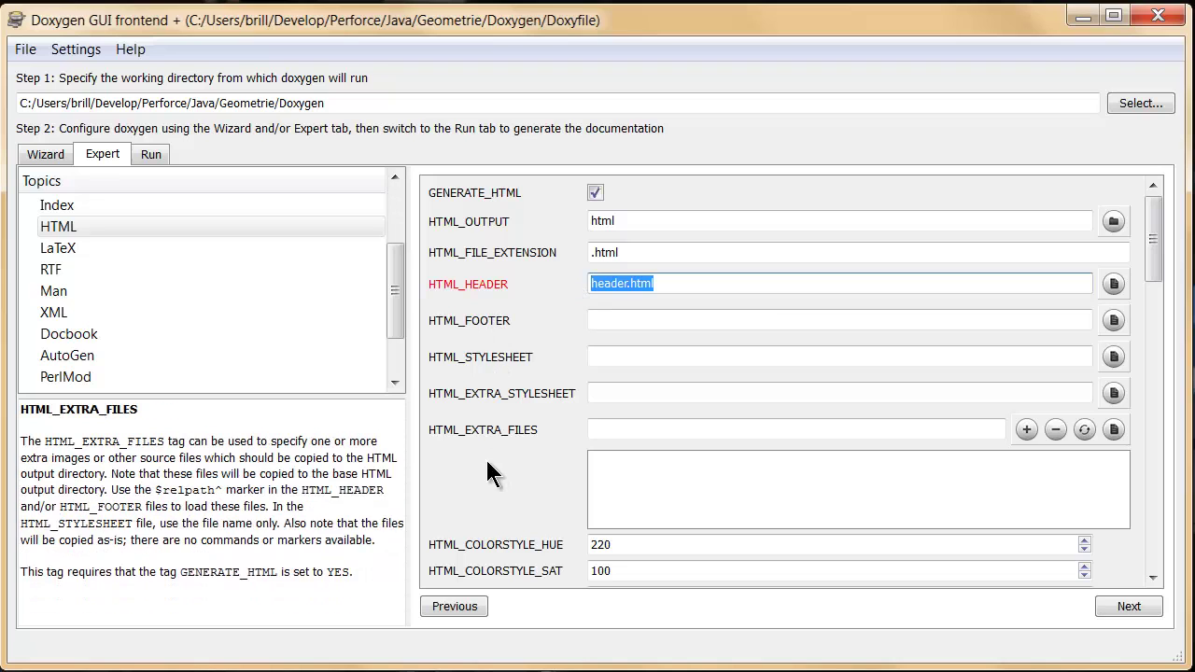
# Look through the remaining HTML options, from color style and timestamp through docset, HTML help, Eclipse help and MathJax to the search engine
pyautogui.click(1156, 238)
pyautogui.moveTo(1156, 238); pyautogui.dragTo(1156, 310)
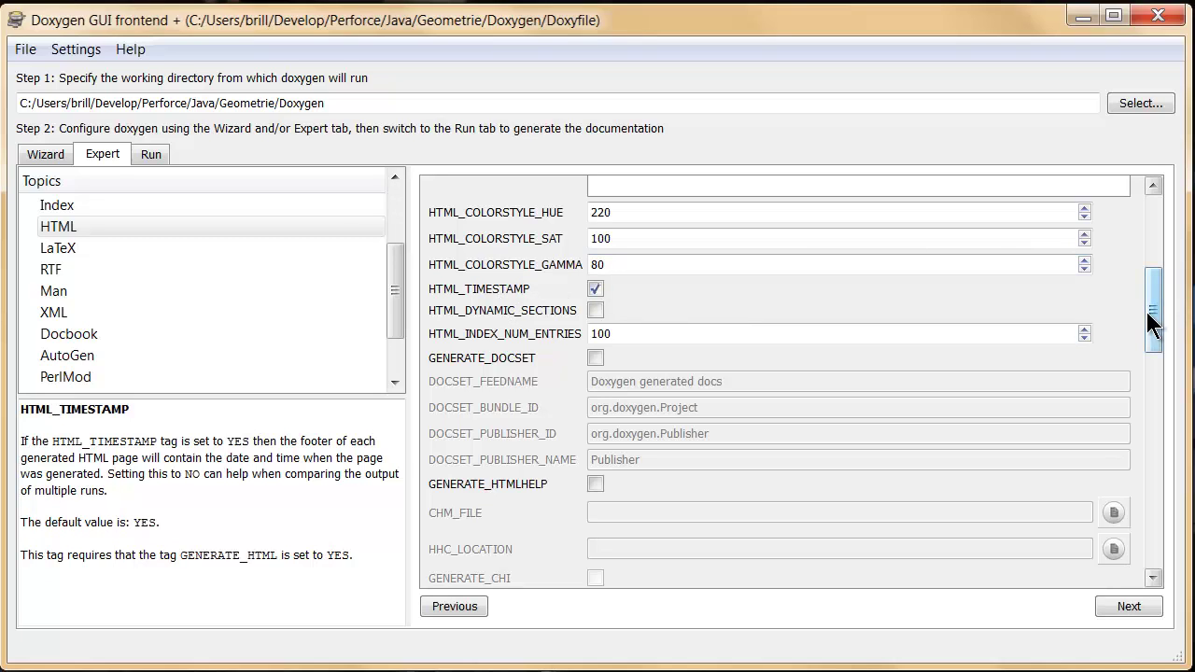
pyautogui.moveTo(1155, 322); pyautogui.dragTo(1156, 323)
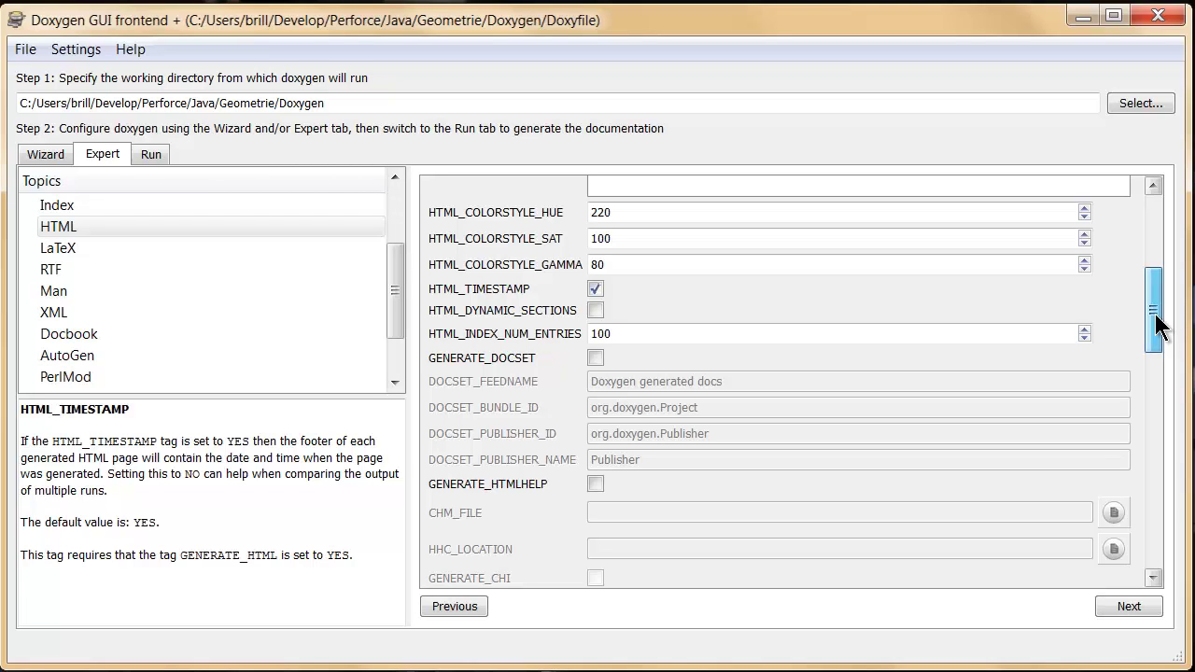
pyautogui.moveTo(1158, 327); pyautogui.dragTo(1130, 357)
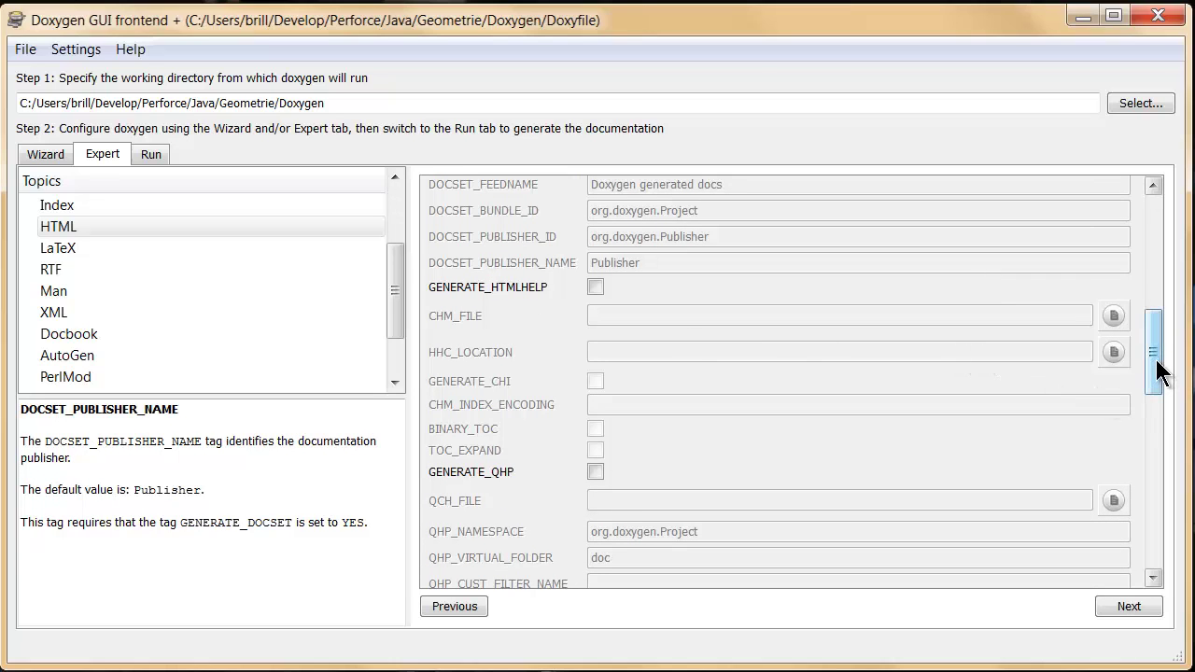
pyautogui.moveTo(1154, 366); pyautogui.dragTo(1153, 455)
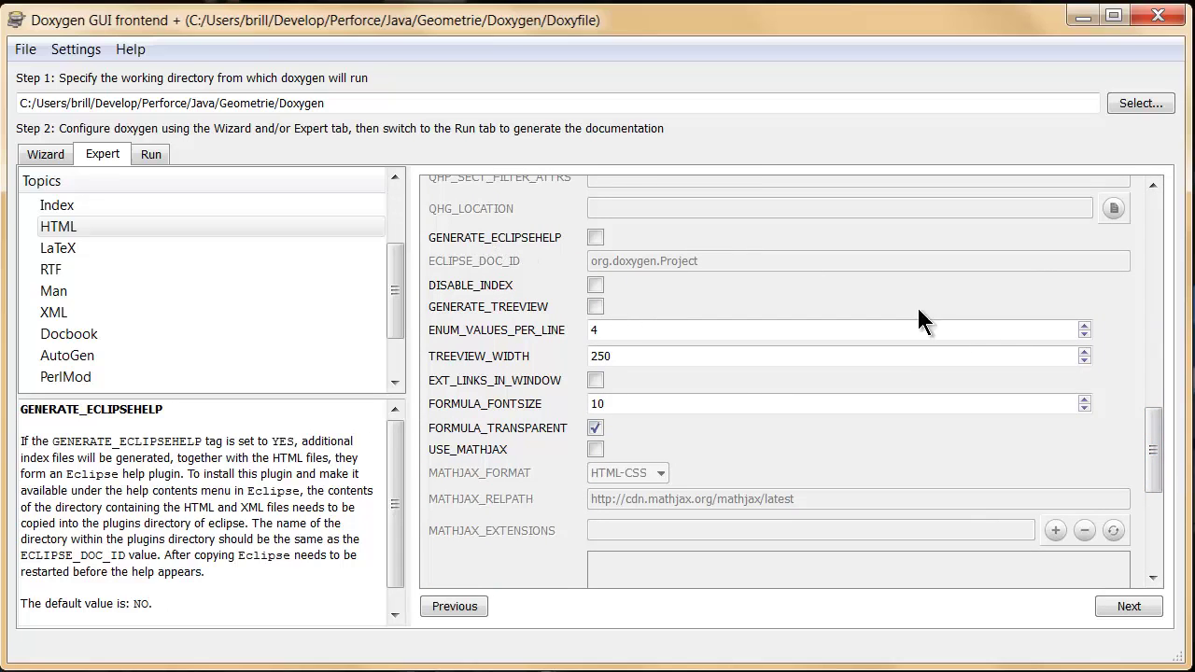
pyautogui.moveTo(1155, 449); pyautogui.dragTo(1138, 549)
pyautogui.moveTo(457, 321)
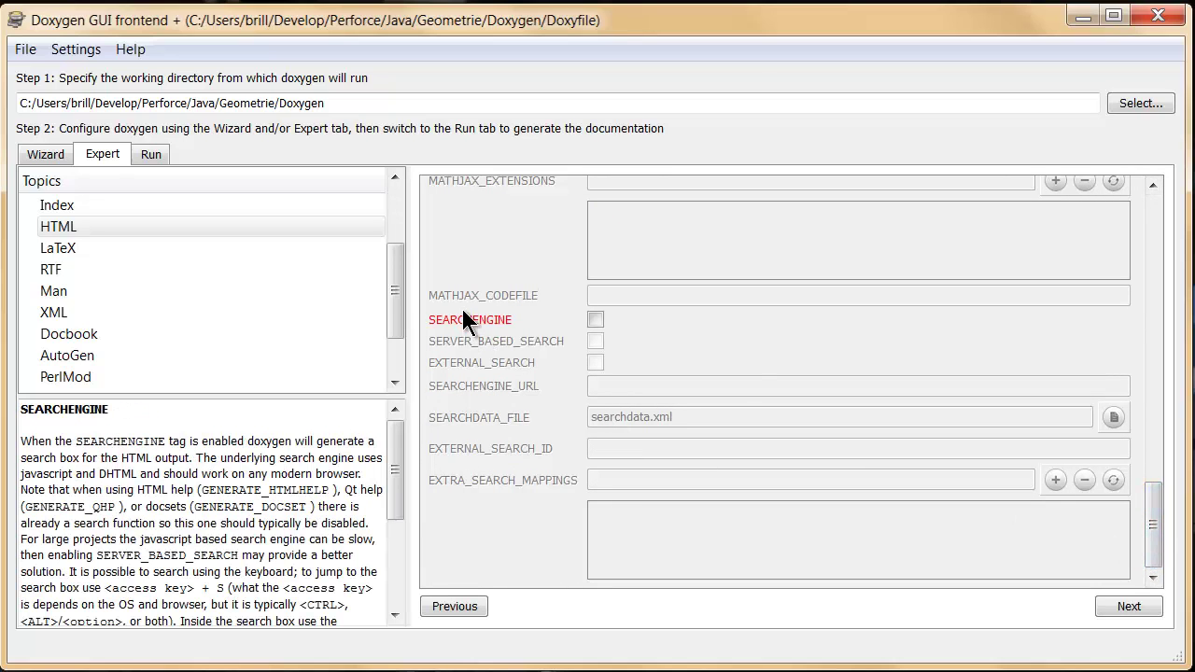
# Try enabling GENERATE_LATEX and read the descriptions of EXTRA_PACKAGES, USE_PDFLATEX, PDF_HYPERLINKS and LATEX_BIB_STYLE
pyautogui.moveTo(455, 296)
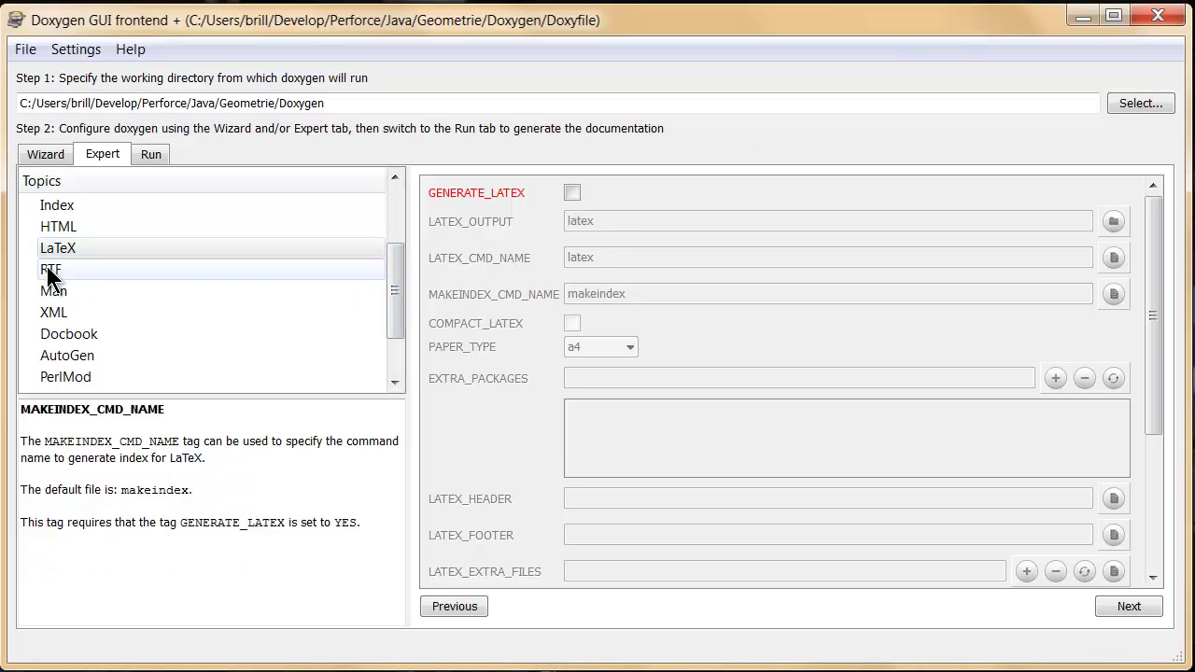
pyautogui.moveTo(573, 198)
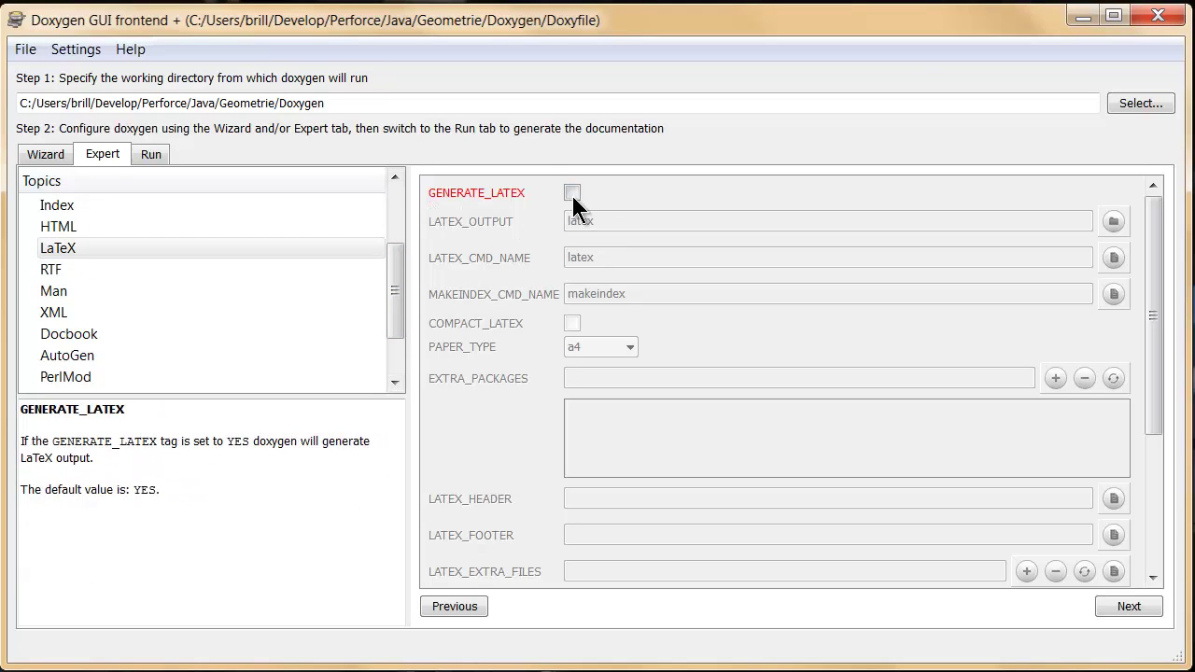
pyautogui.click(573, 194)
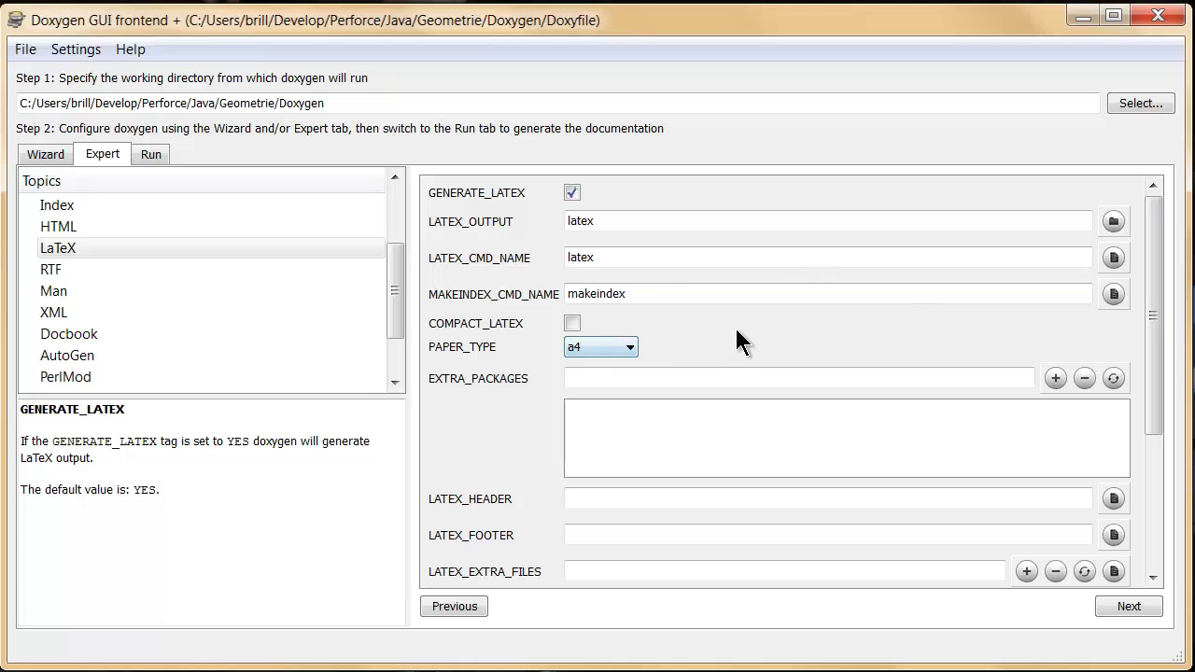
pyautogui.scroll(-1, 736, 330)
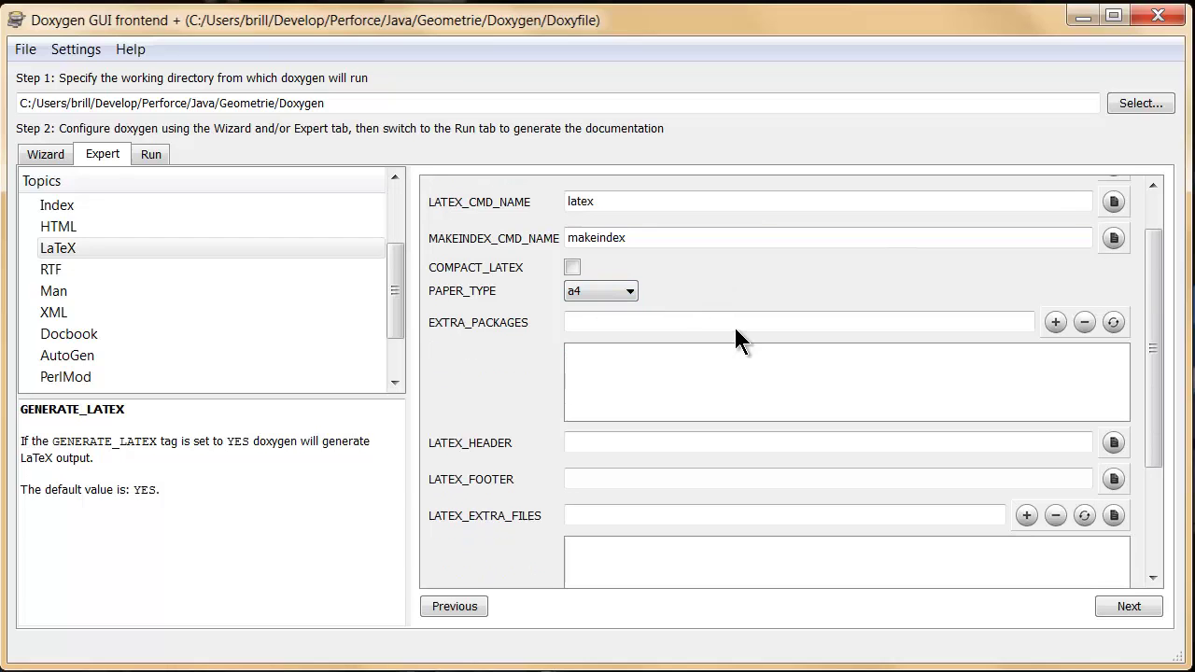
pyautogui.moveTo(507, 334)
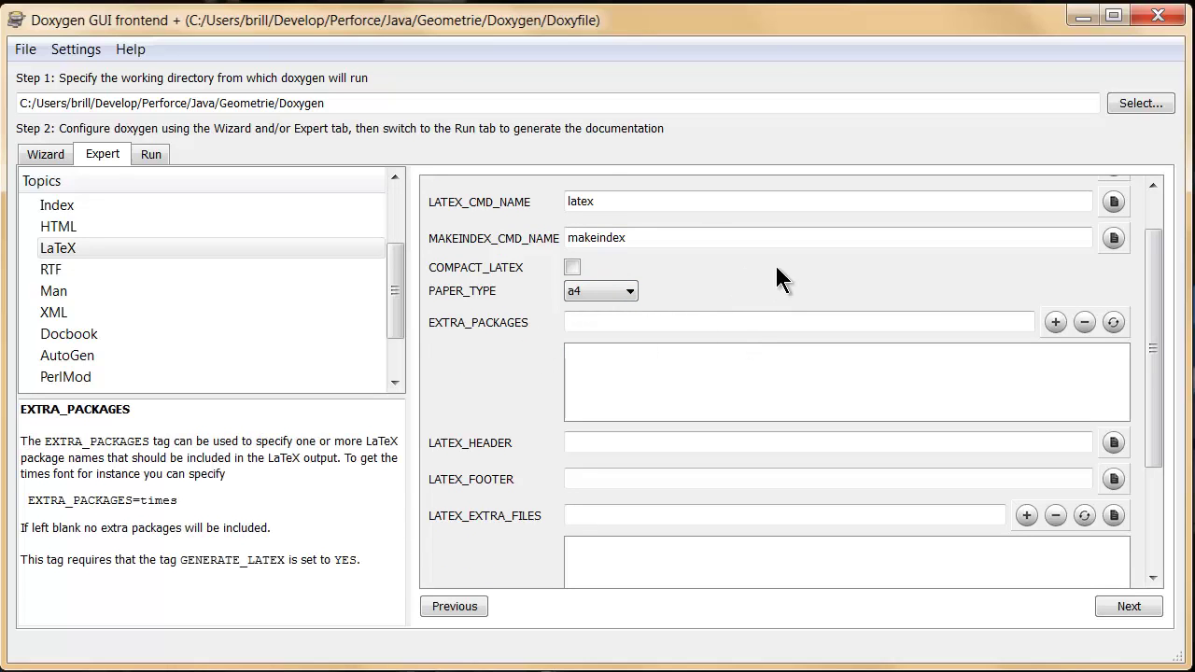
pyautogui.scroll(-3, 776, 268)
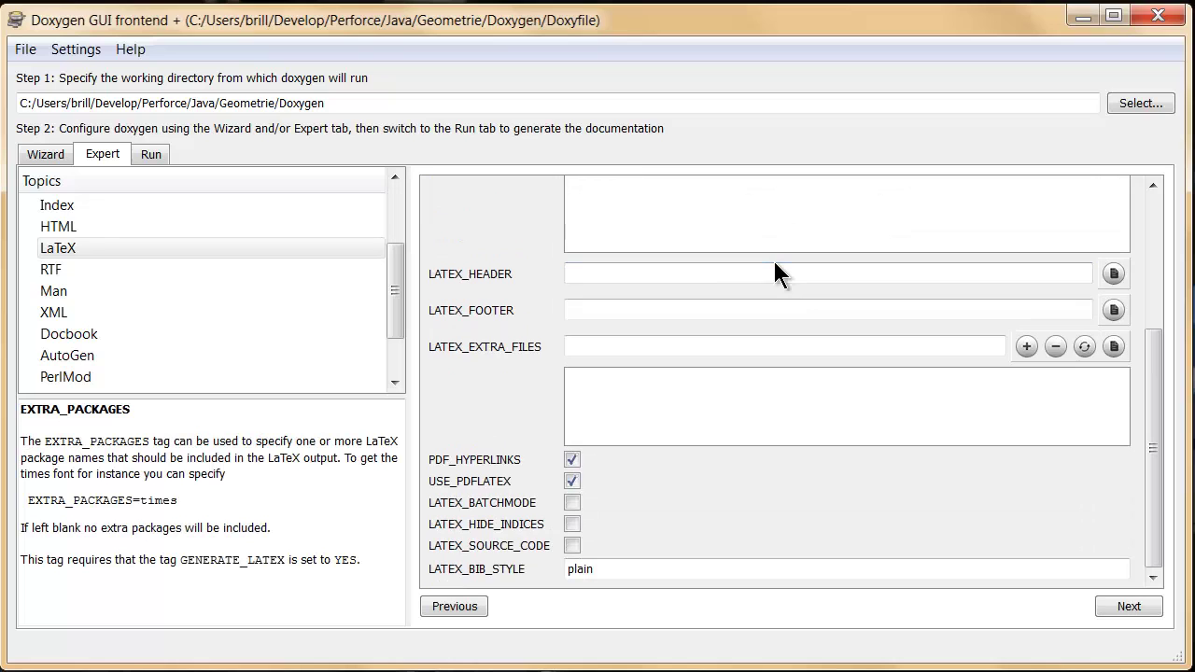
pyautogui.moveTo(467, 482)
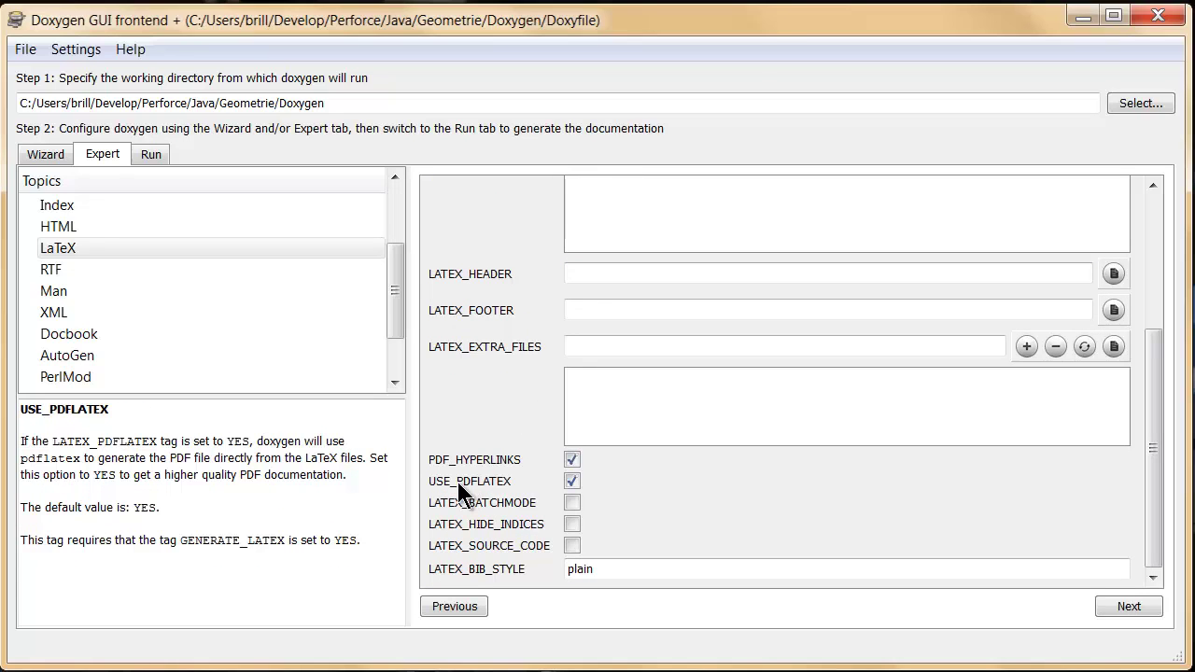
pyautogui.moveTo(446, 465)
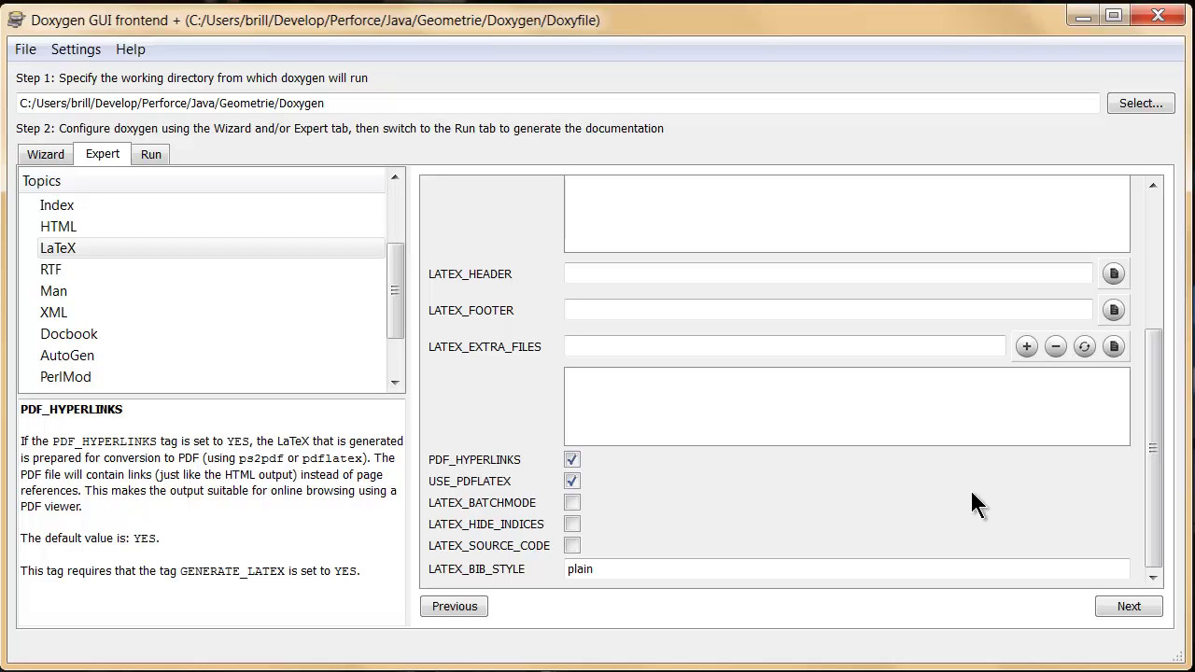
pyautogui.moveTo(583, 568); pyautogui.dragTo(567, 568)
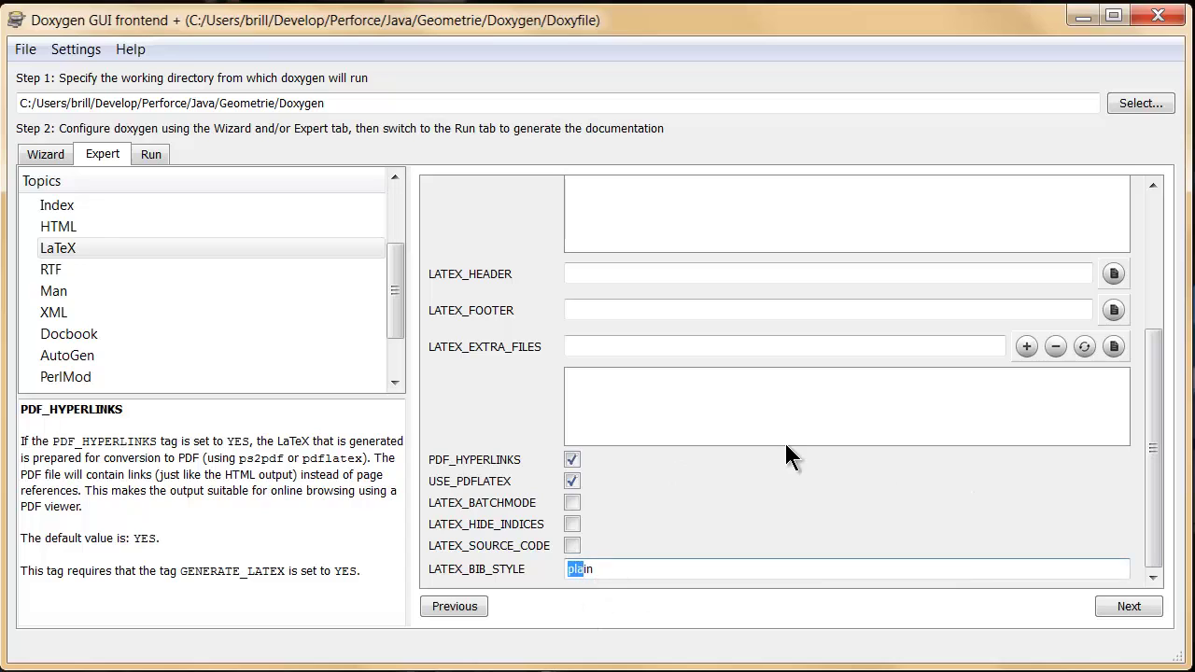
pyautogui.doubleClick(578, 568)
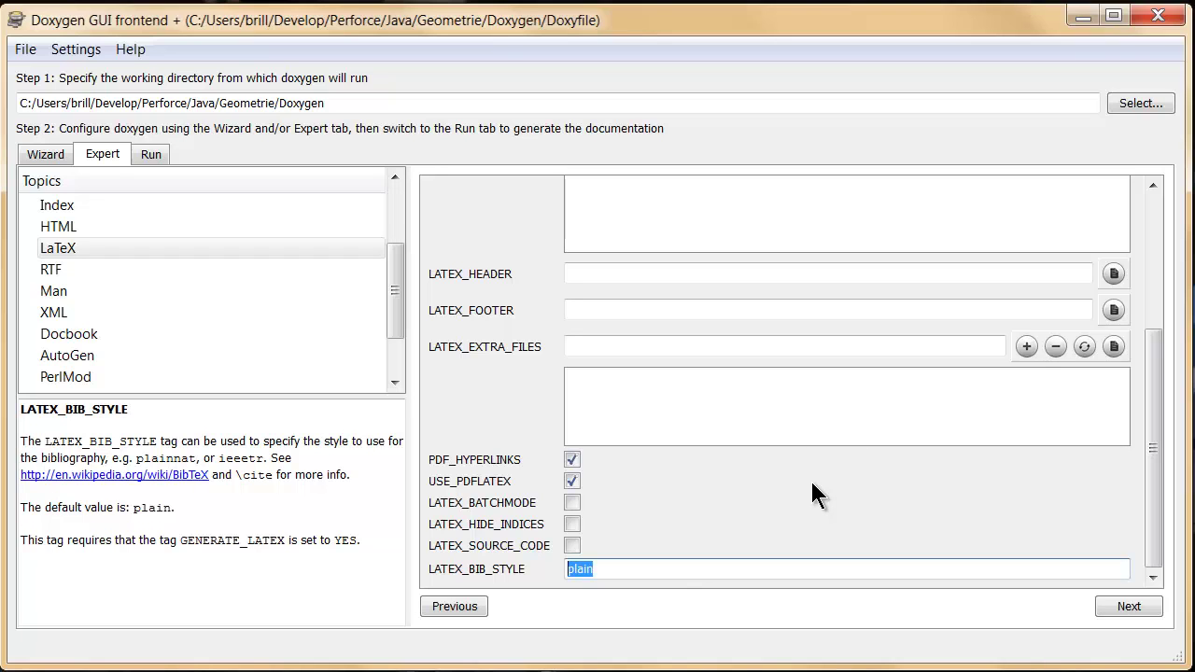
# Glance at the RTF settings and switch GENERATE_LATEX off again
pyautogui.scroll(5, 1144, 471)
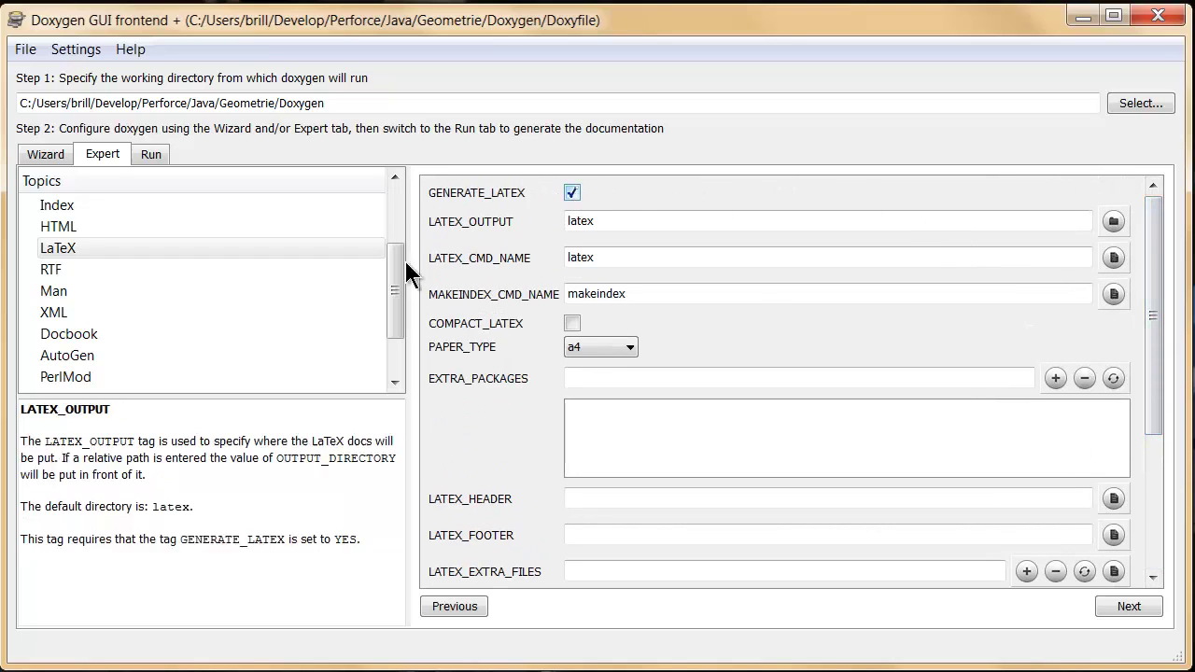
pyautogui.click(58, 269)
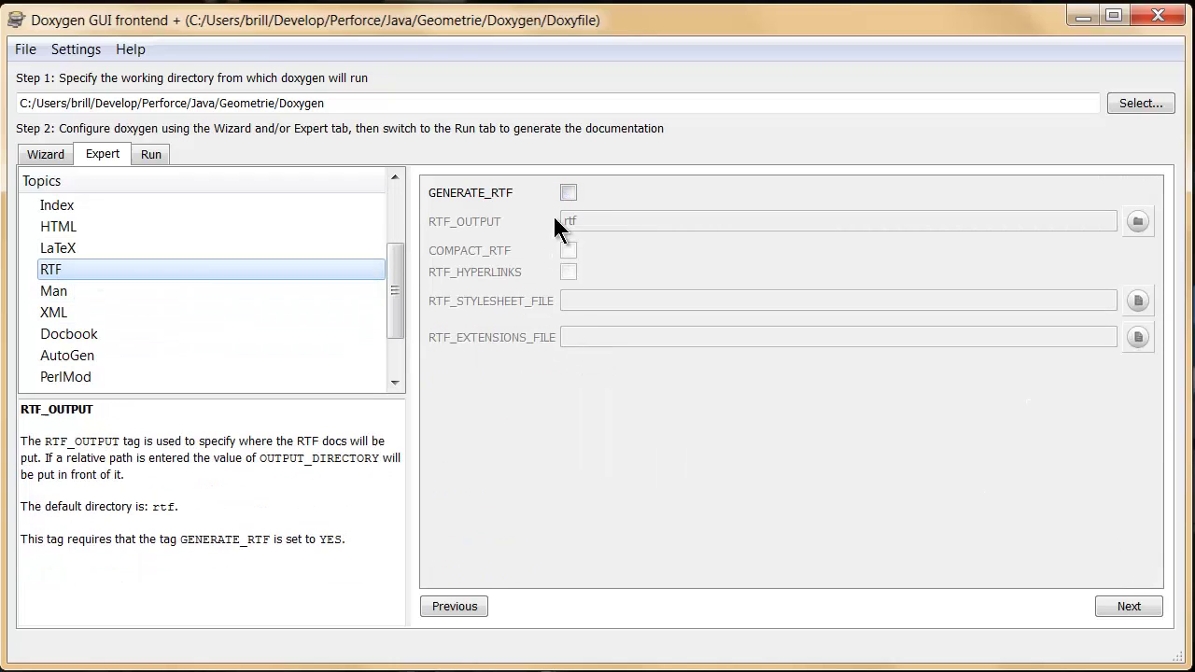
pyautogui.click(51, 249)
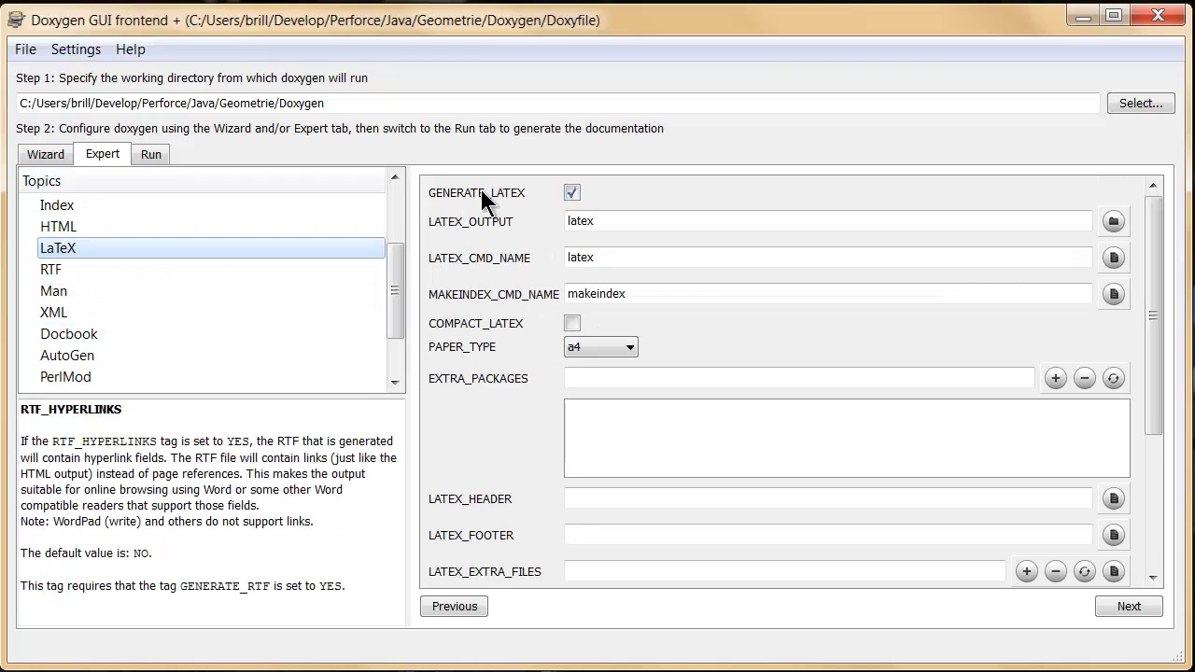
pyautogui.click(573, 192)
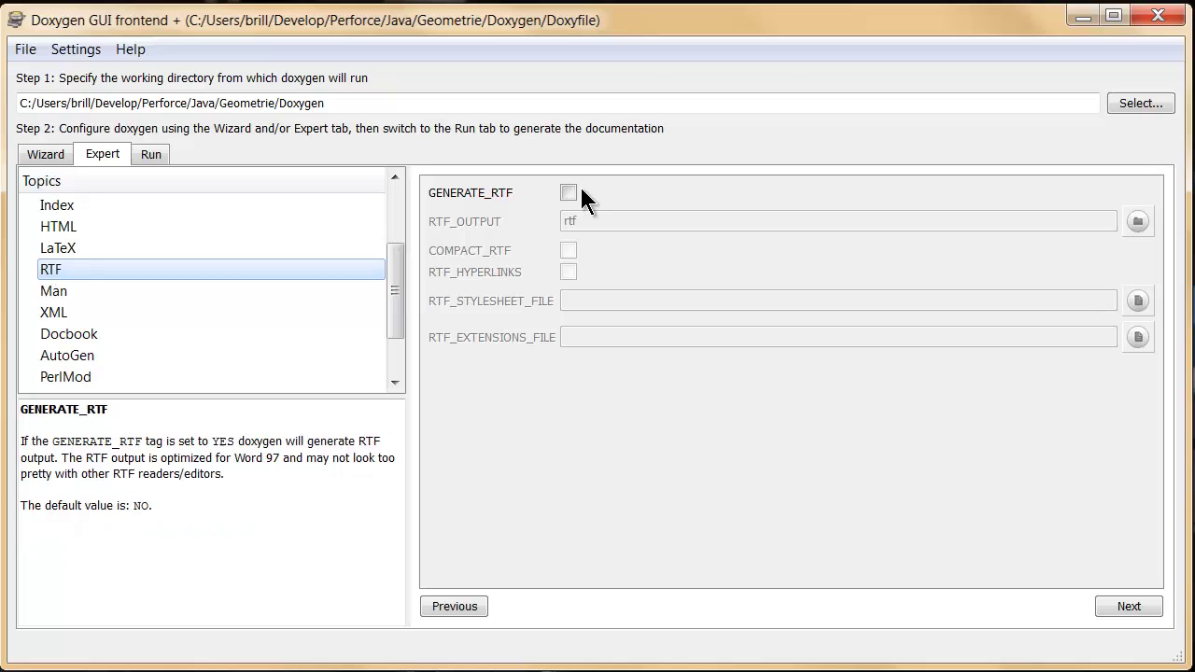
# Enable GENERATE_RTF, read the COMPACT_RTF description, and return to the LaTeX settings
pyautogui.click(570, 191)
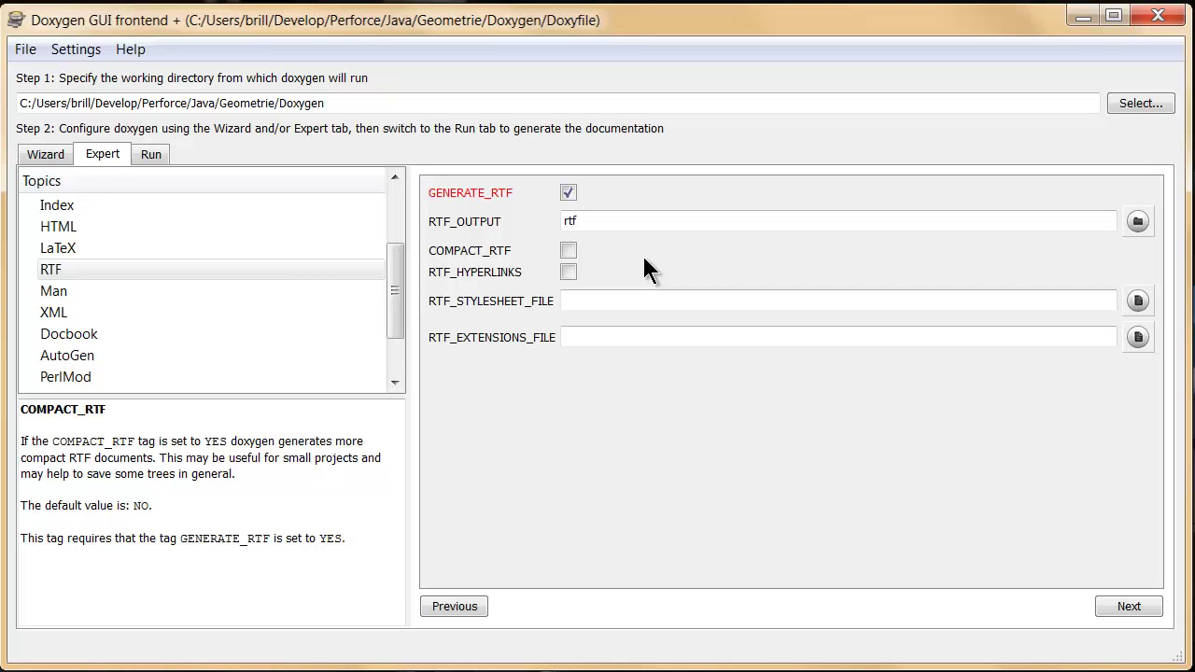
pyautogui.click(52, 250)
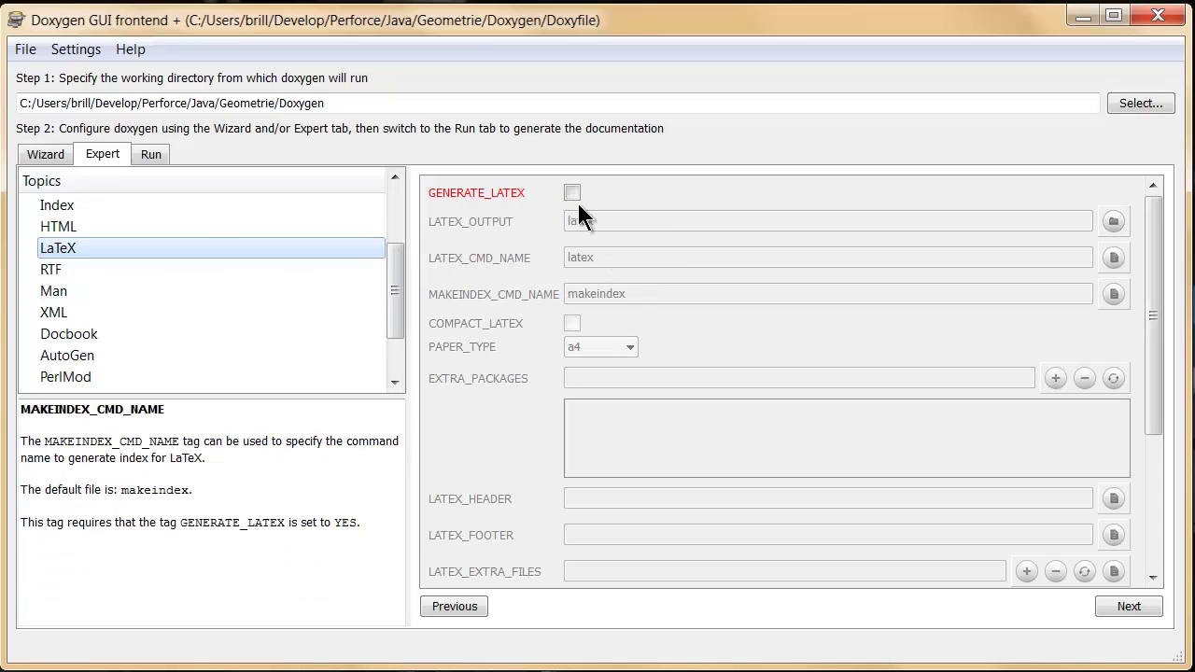
# Try enabling GENERATE_LATEX and switch it off again
pyautogui.click(572, 194)
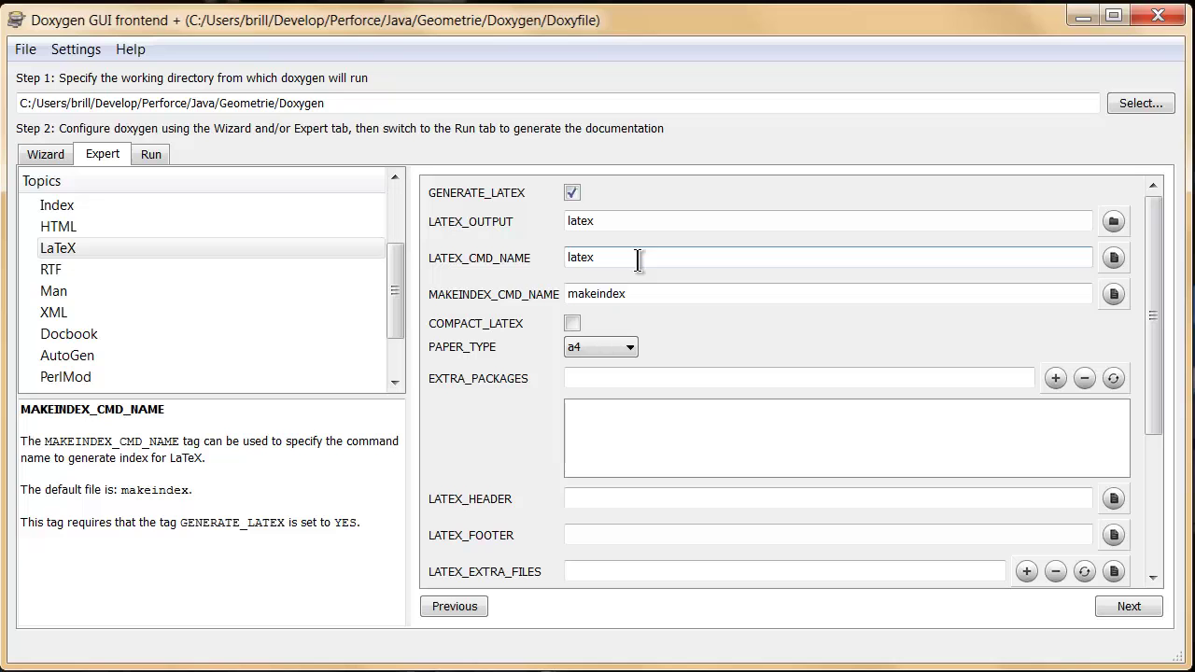
pyautogui.click(571, 192)
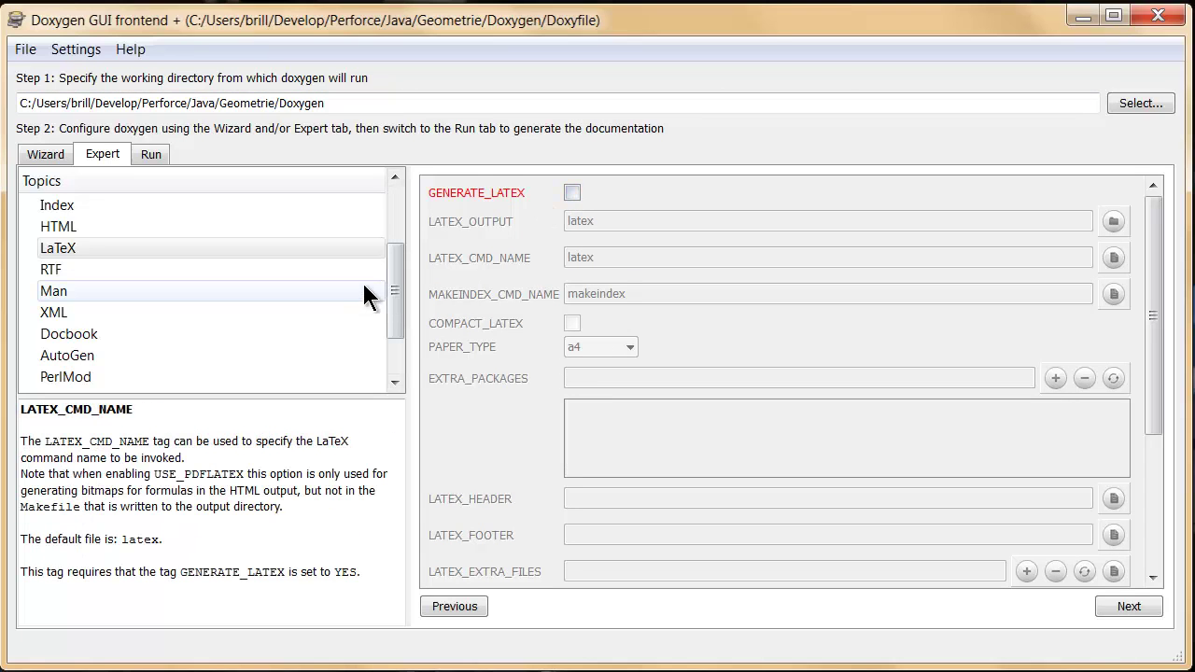
# Open the Dot topic, examine the diagram, font and graph options, and keep DOT_IMAGE_FORMAT set to png
pyautogui.moveTo(397, 291); pyautogui.dragTo(401, 332)
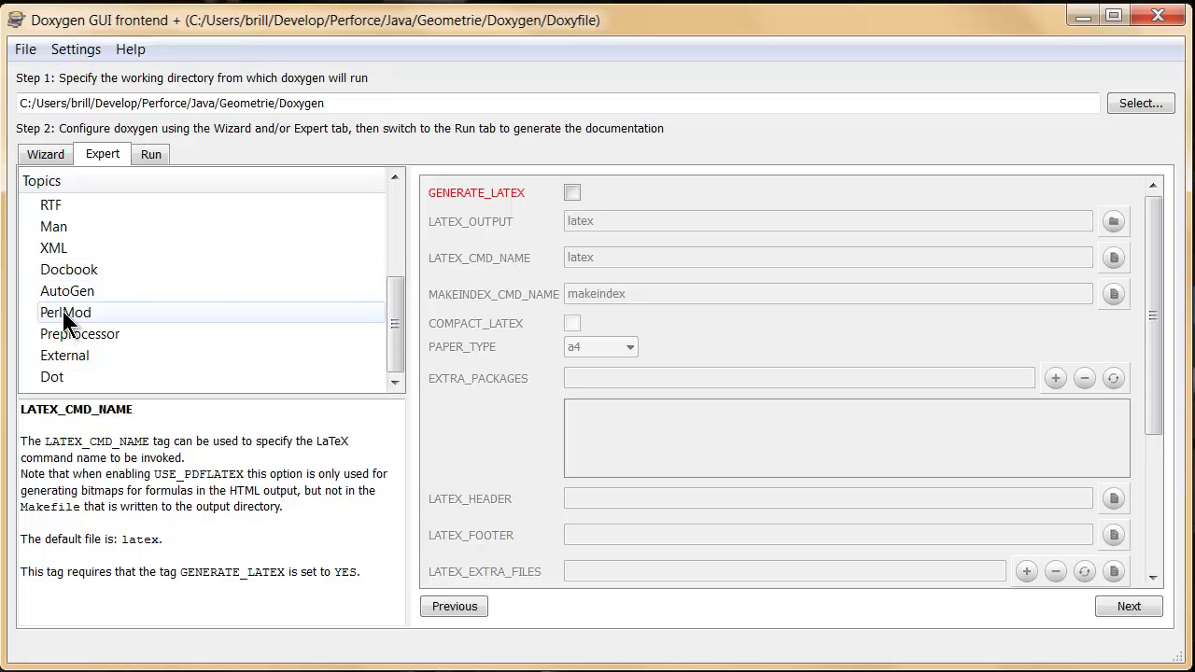
pyautogui.click(55, 377)
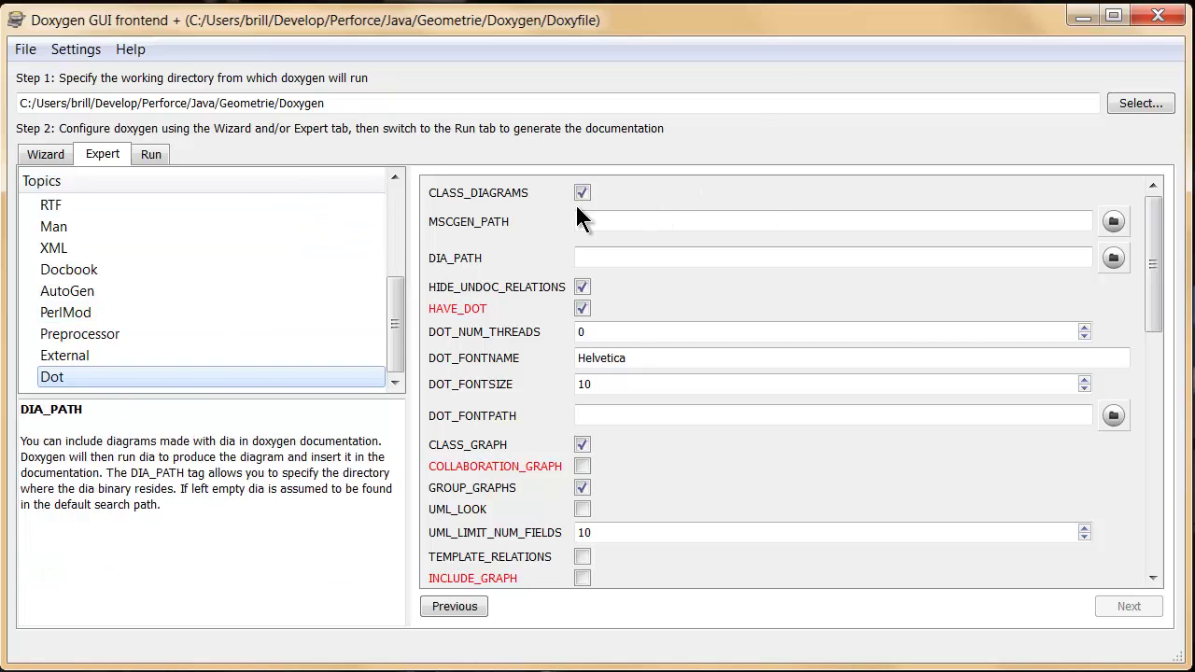
pyautogui.moveTo(457, 201)
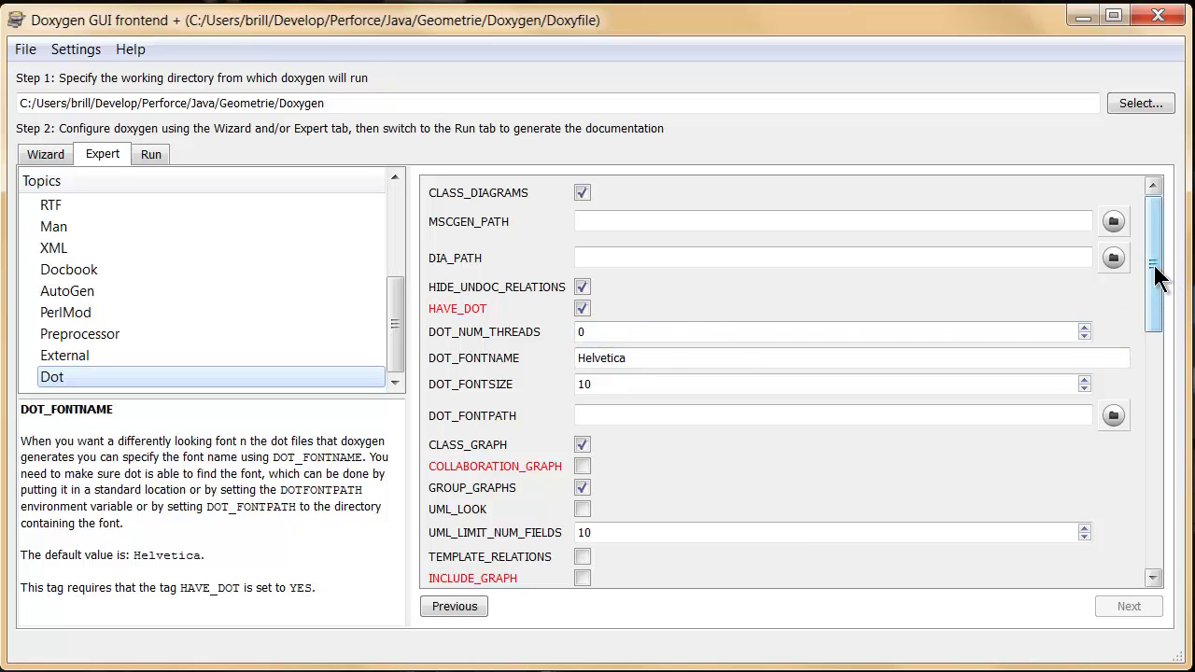
pyautogui.moveTo(1155, 275); pyautogui.dragTo(1169, 318)
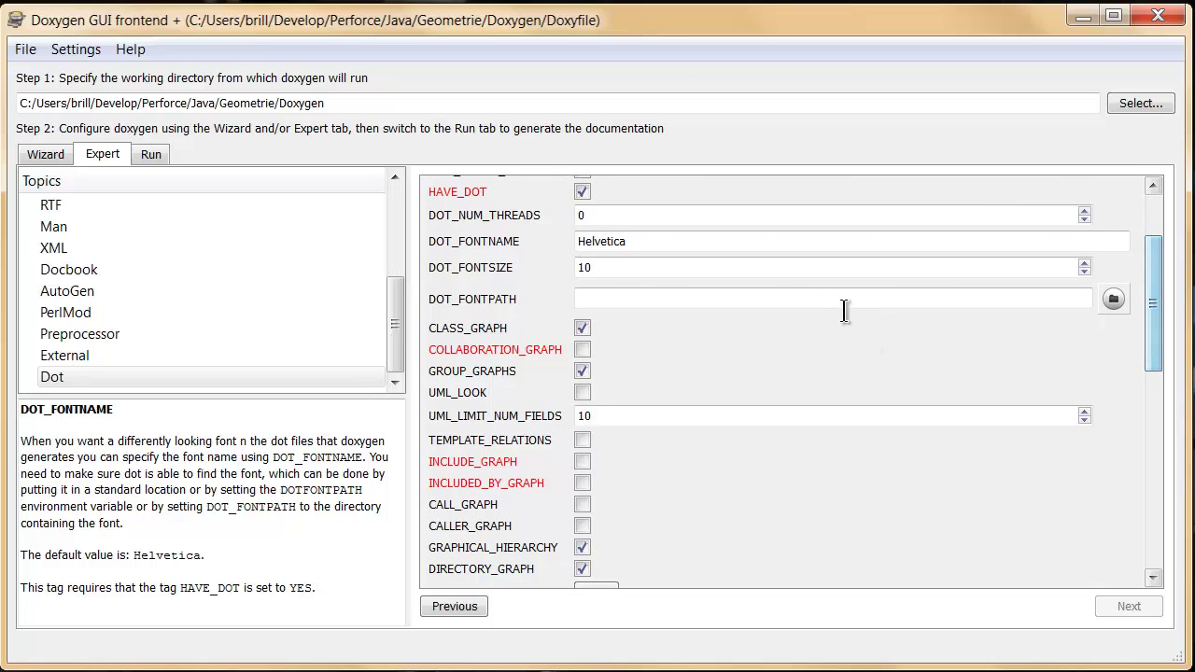
pyautogui.doubleClick(655, 245)
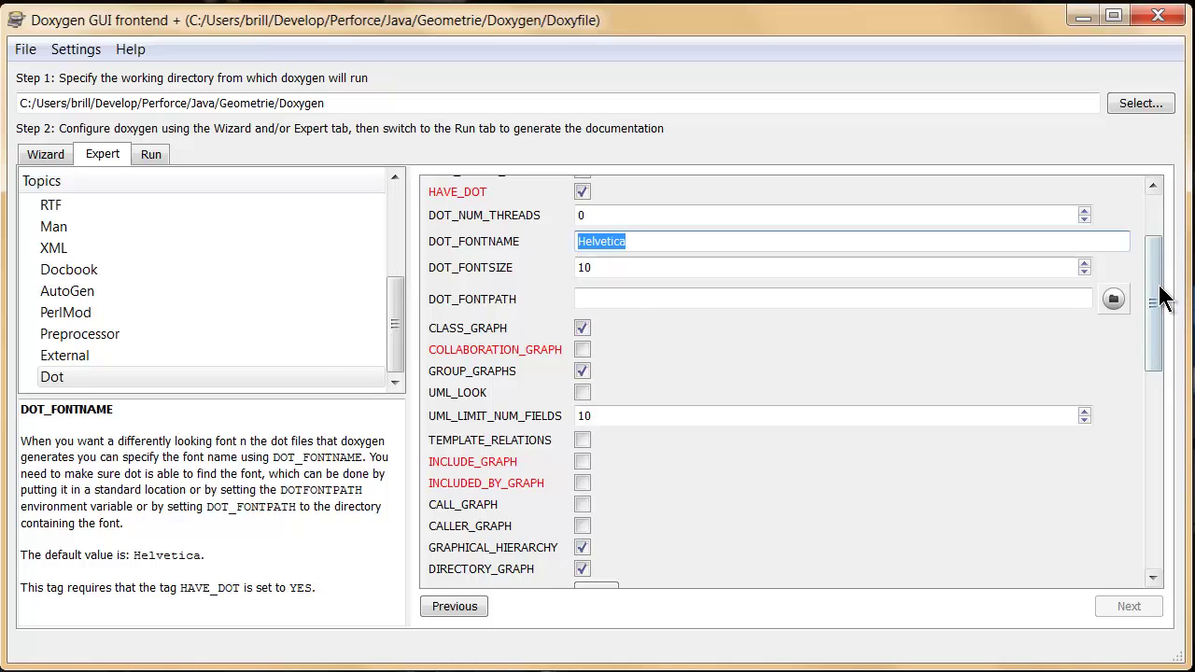
pyautogui.moveTo(1165, 298); pyautogui.dragTo(1155, 377)
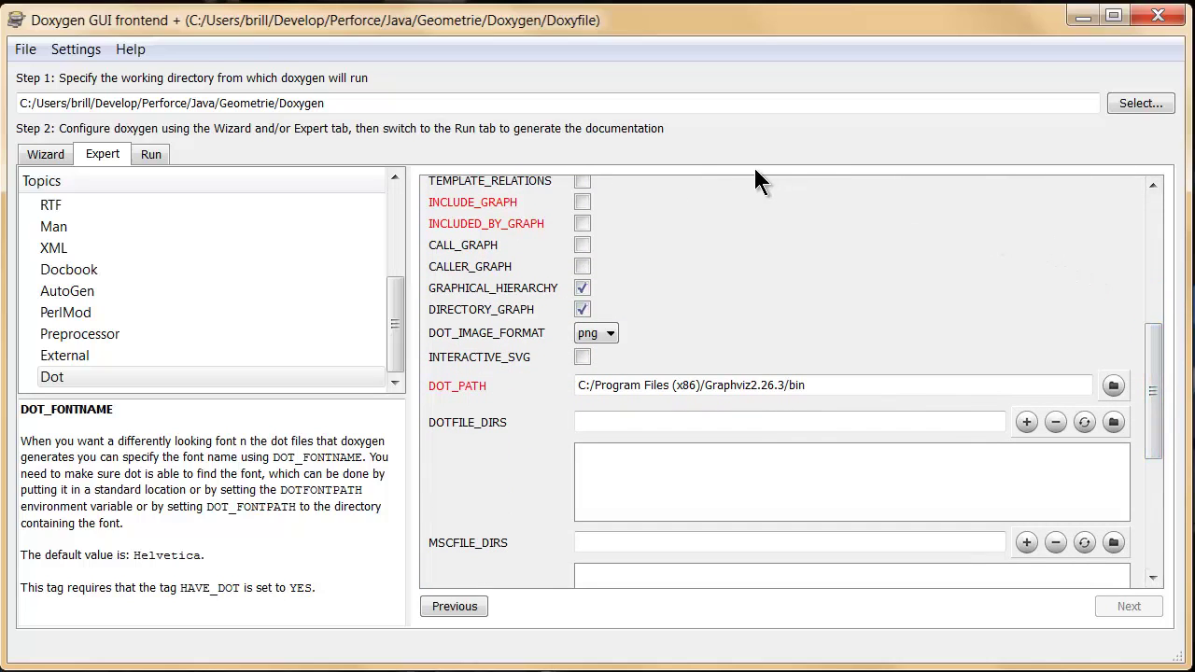
pyautogui.click(586, 335)
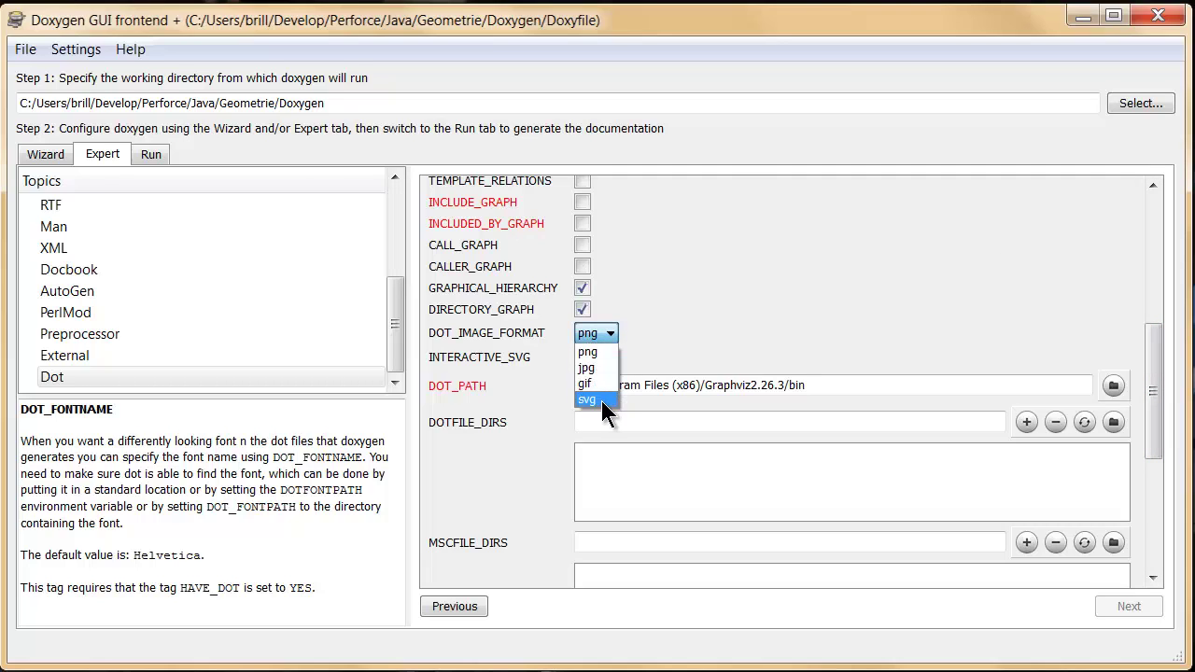
pyautogui.click(597, 352)
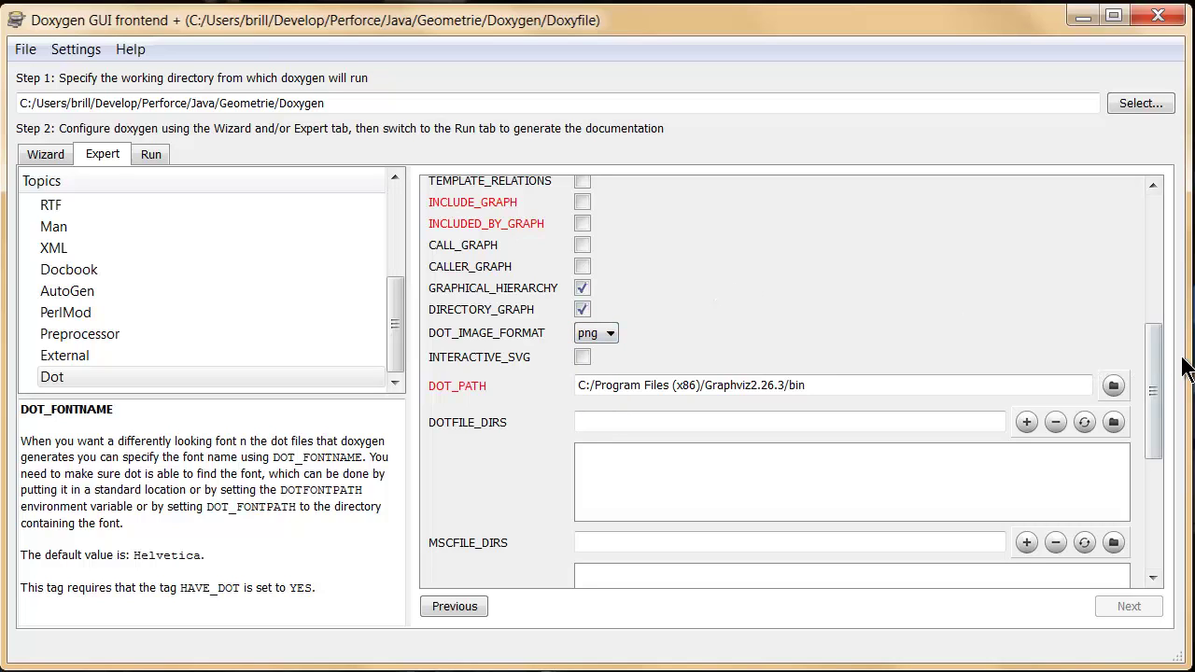
# Review the remaining Dot options, from DOT_PATH and the dot, msc and dia file directories to graph limits, legend and cleanup
pyautogui.moveTo(1153, 357); pyautogui.dragTo(1153, 406)
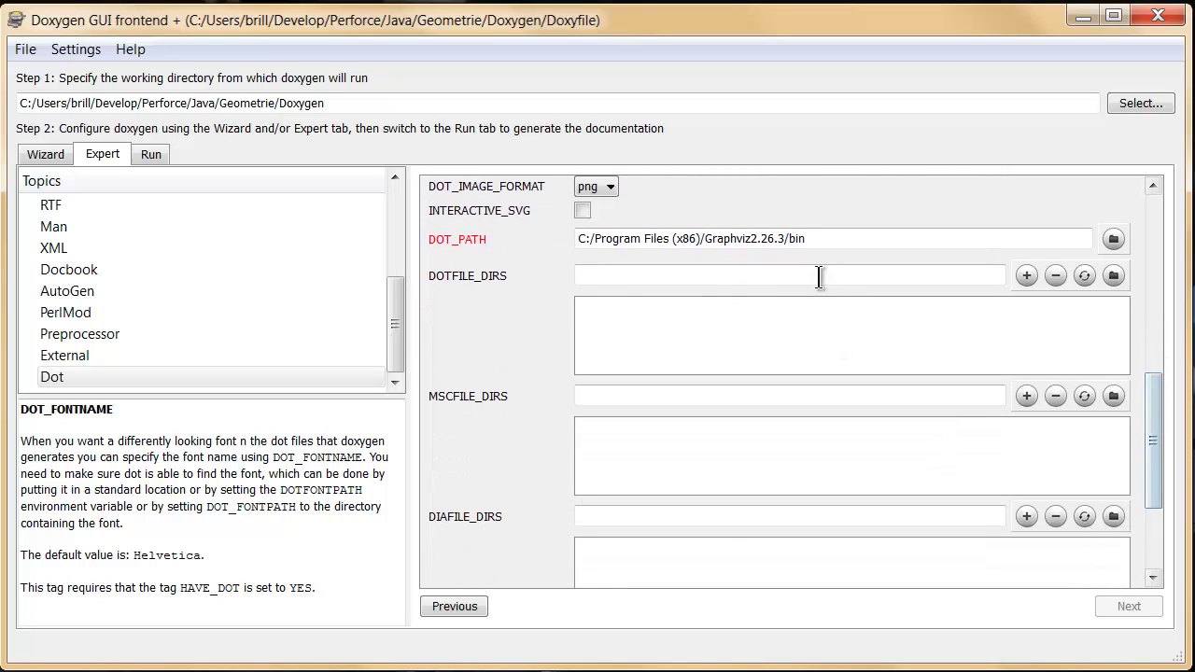
pyautogui.click(827, 241)
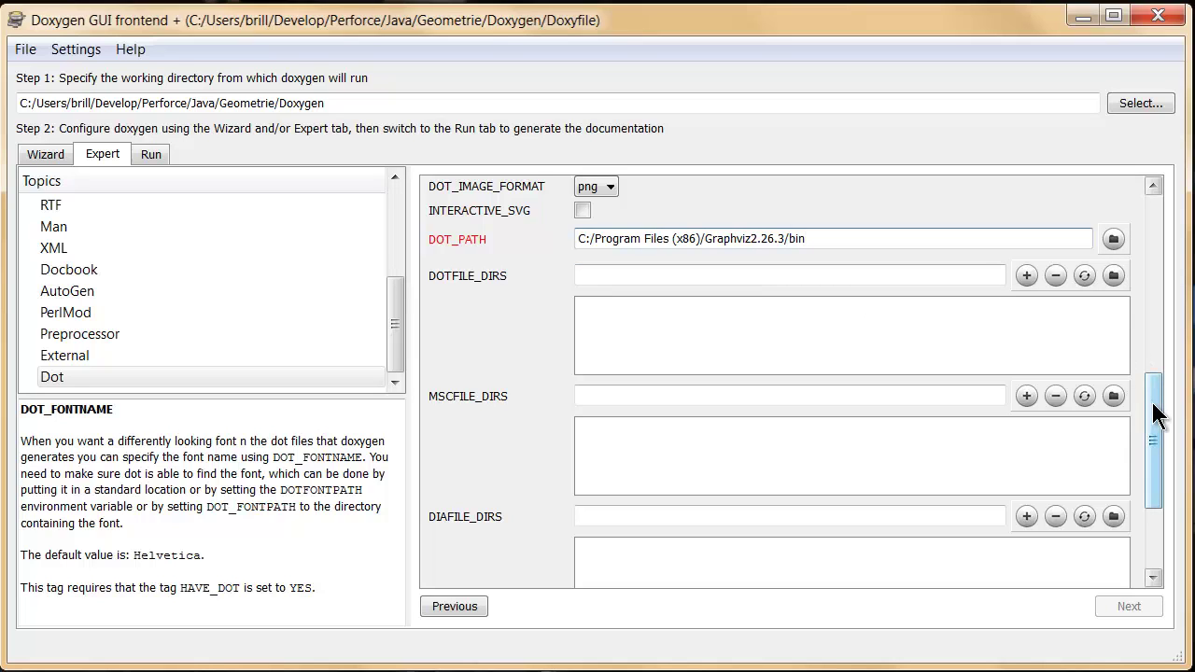
pyautogui.scroll(-1, 1155, 434)
pyautogui.moveTo(1155, 434); pyautogui.dragTo(1155, 493)
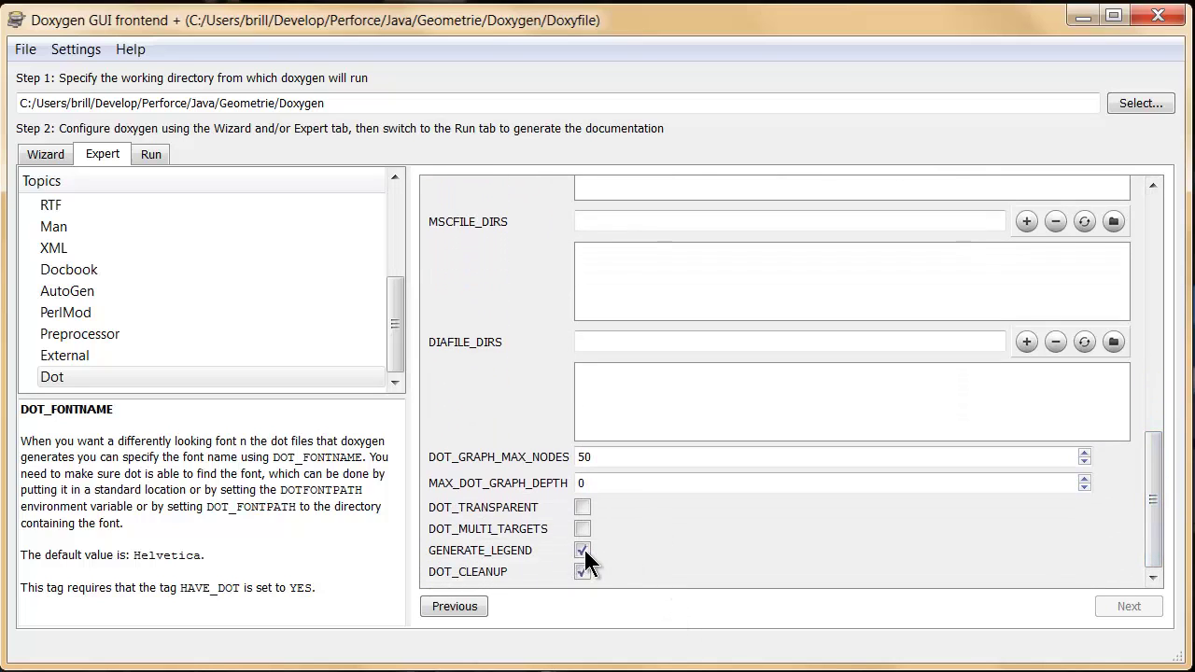
pyautogui.moveTo(583, 549)
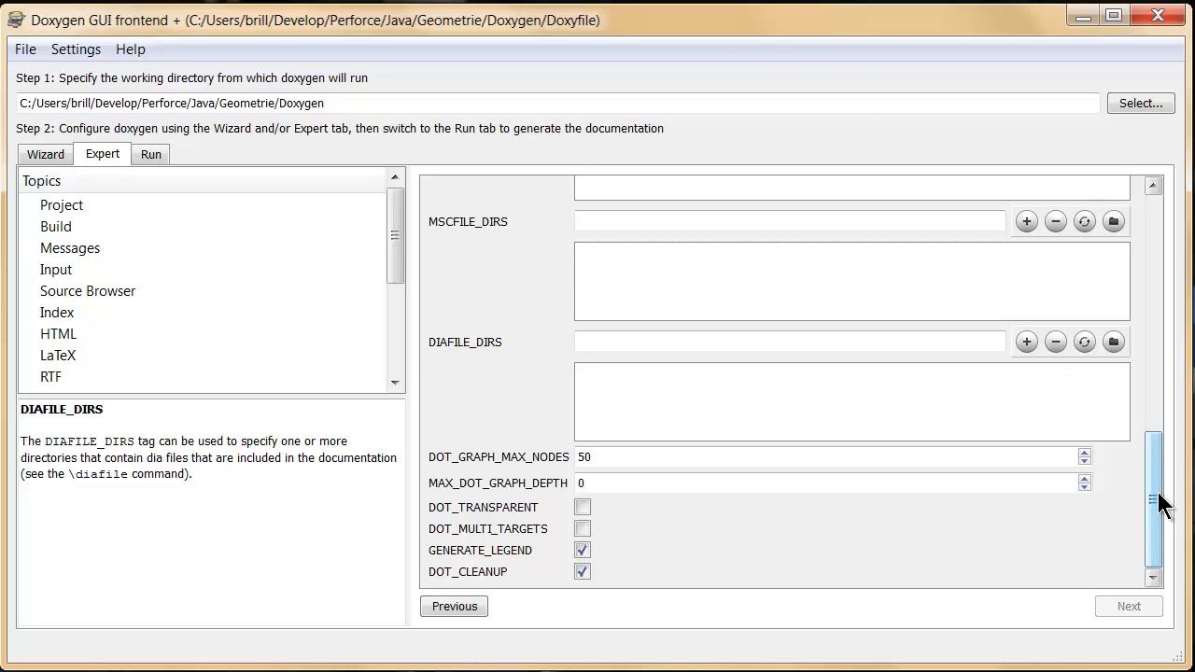
pyautogui.moveTo(1155, 494); pyautogui.dragTo(1156, 252)
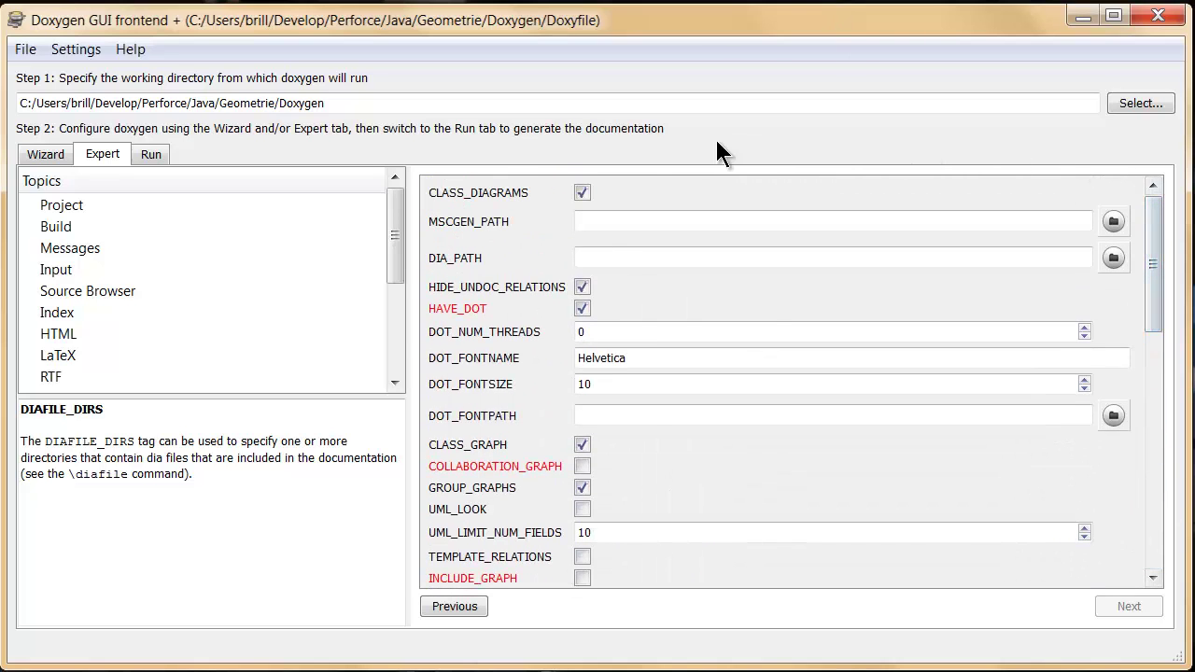
# Run doxygen with RTF output enabled and examine the output-language warning and the RTF line in the log
pyautogui.click(142, 156)
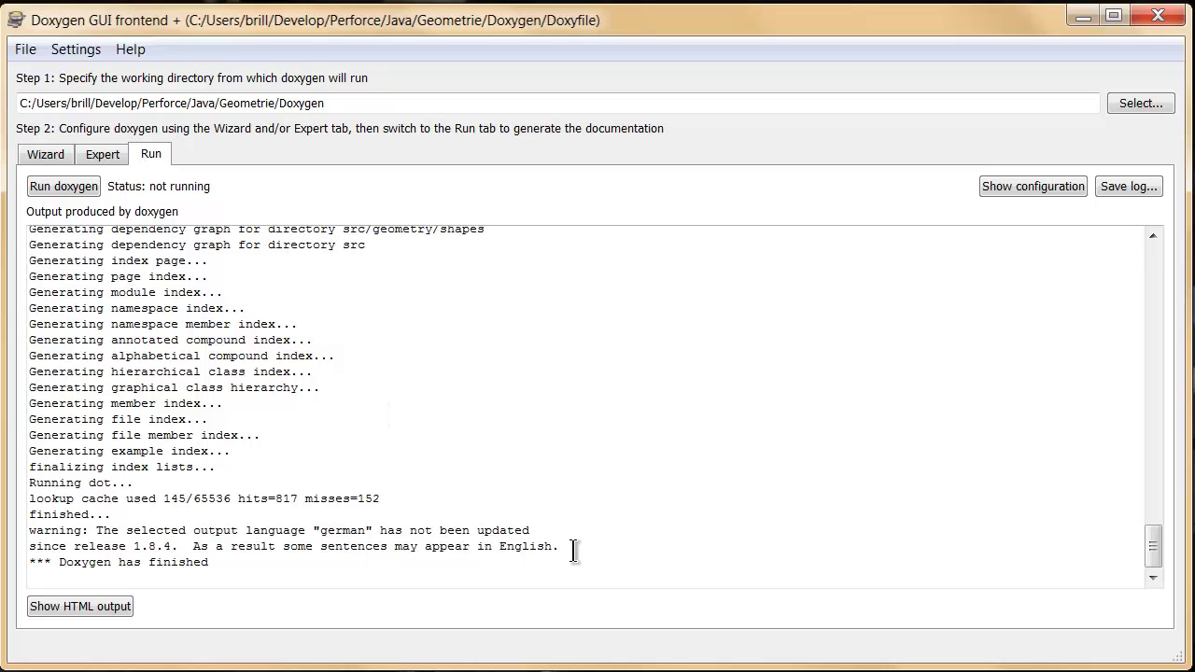
pyautogui.moveTo(576, 551); pyautogui.dragTo(19, 533)
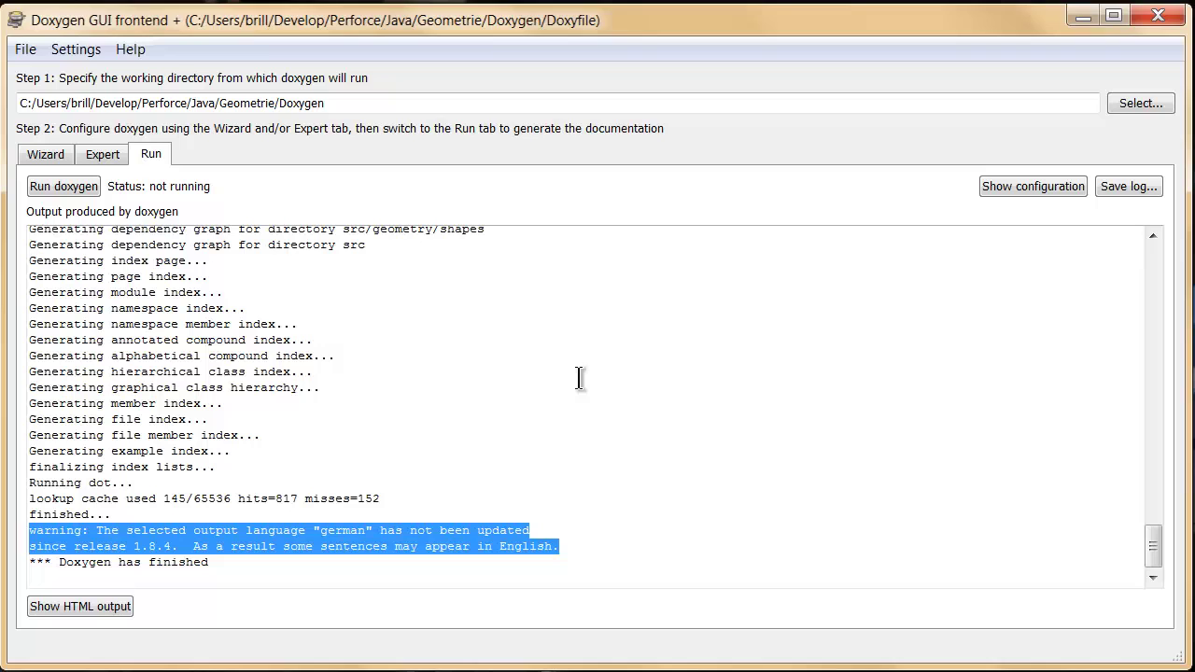
pyautogui.click(42, 186)
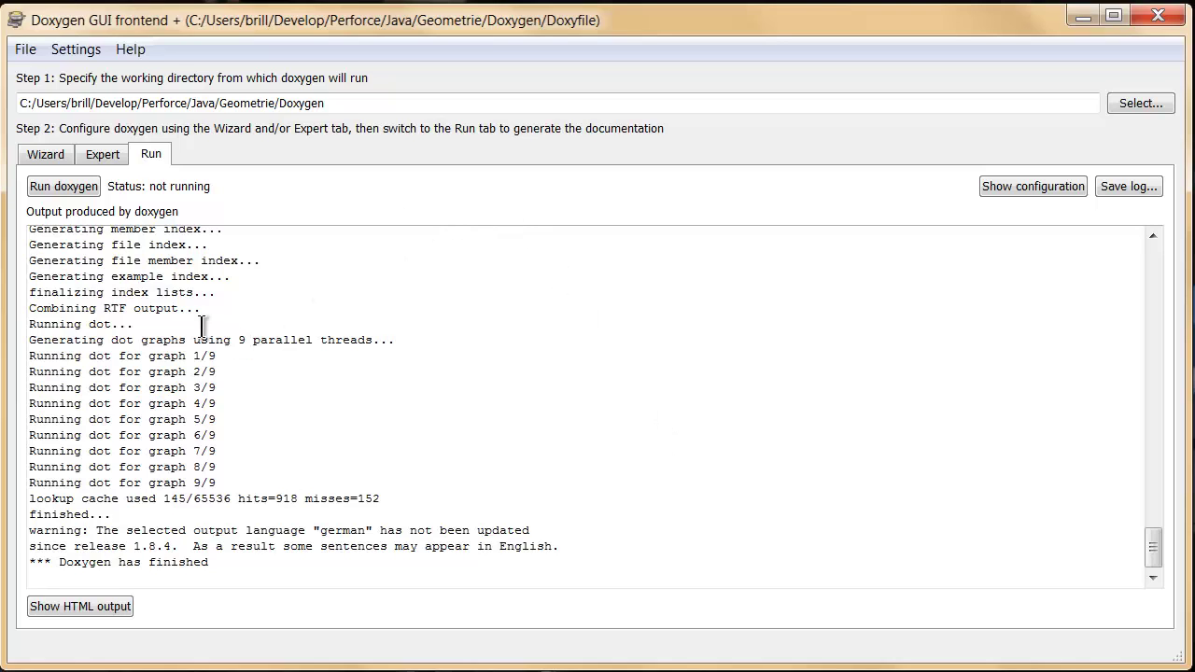
pyautogui.moveTo(213, 312); pyautogui.dragTo(2, 310)
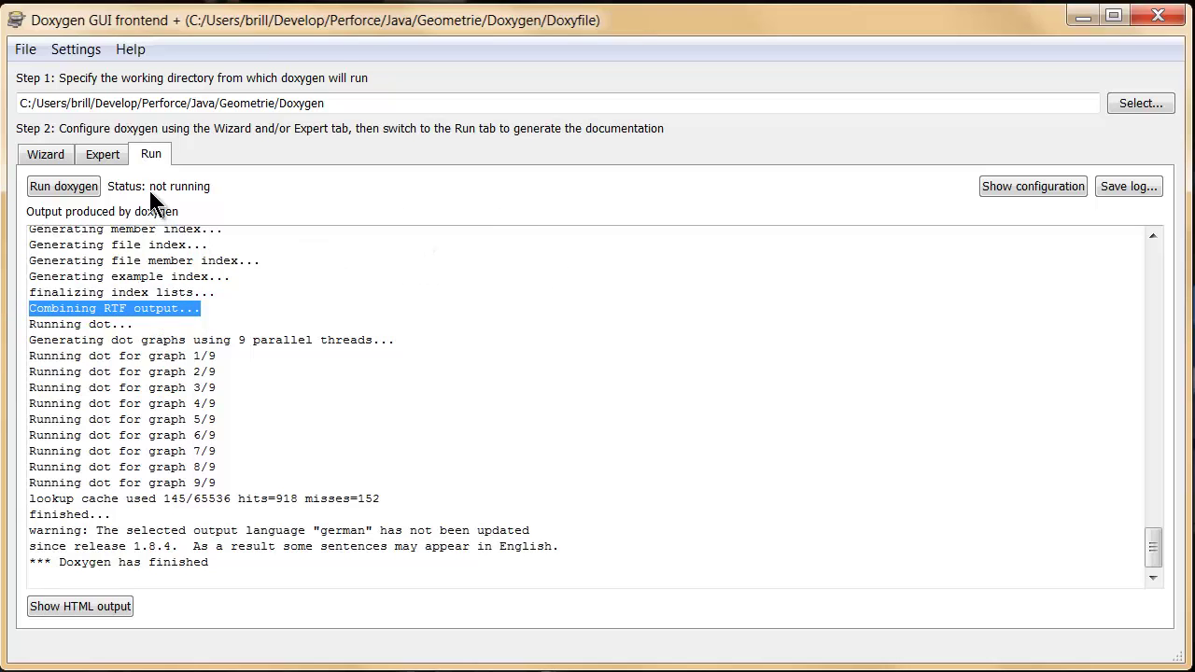
# Switch GENERATE_RTF off and check the HTML and LaTeX output settings
pyautogui.click(103, 152)
pyautogui.click(54, 377)
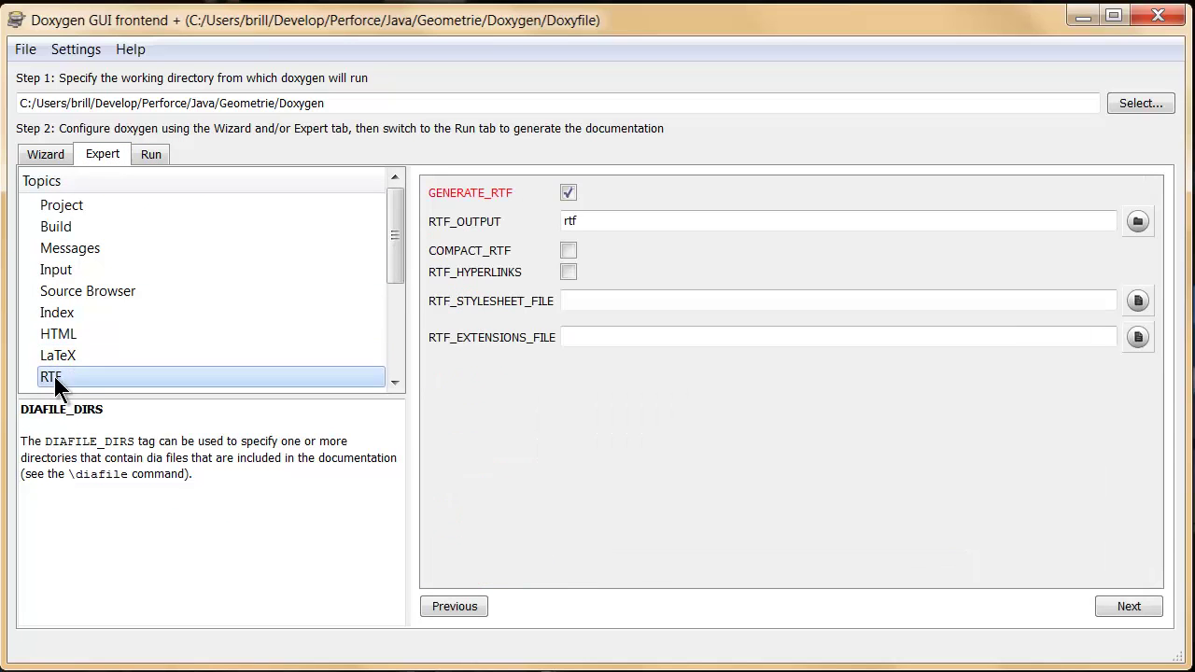
pyautogui.click(570, 192)
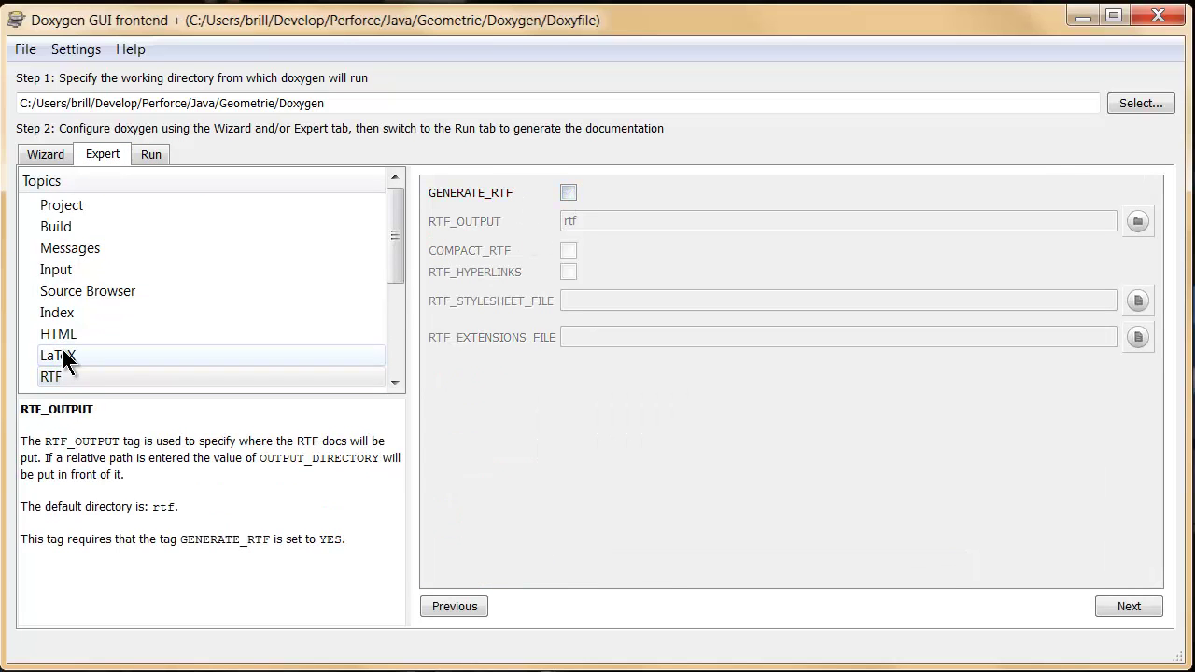
pyautogui.click(57, 336)
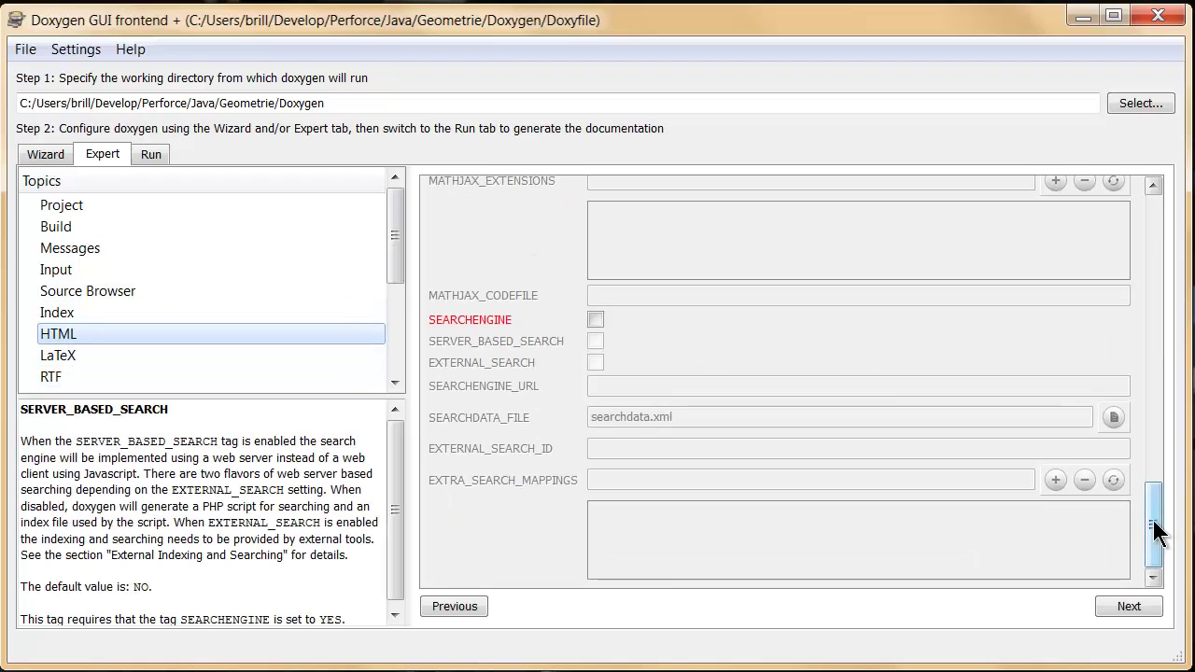
pyautogui.moveTo(1156, 526); pyautogui.dragTo(1156, 224)
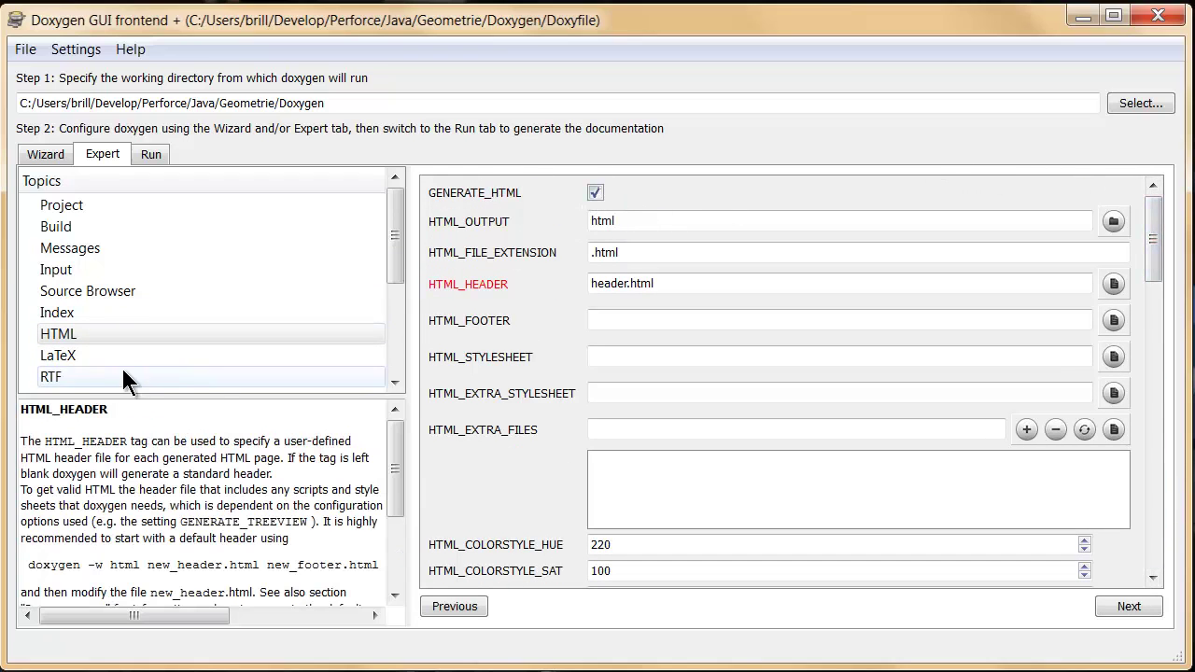
pyautogui.click(59, 355)
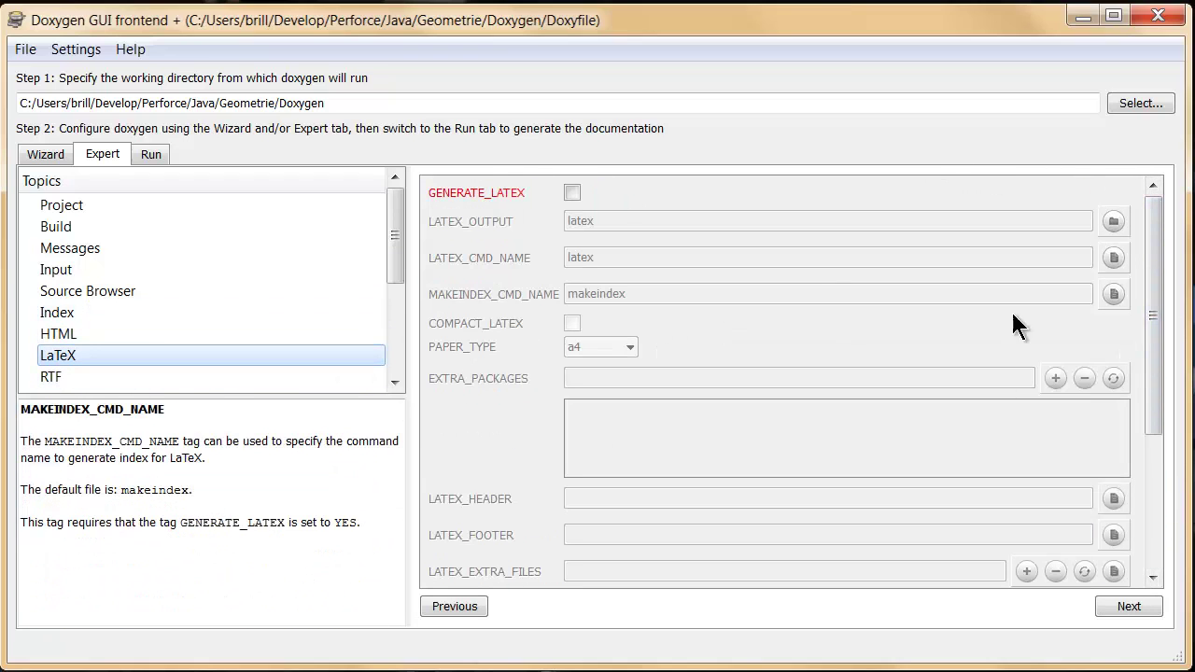
pyautogui.moveTo(399, 237); pyautogui.dragTo(395, 345)
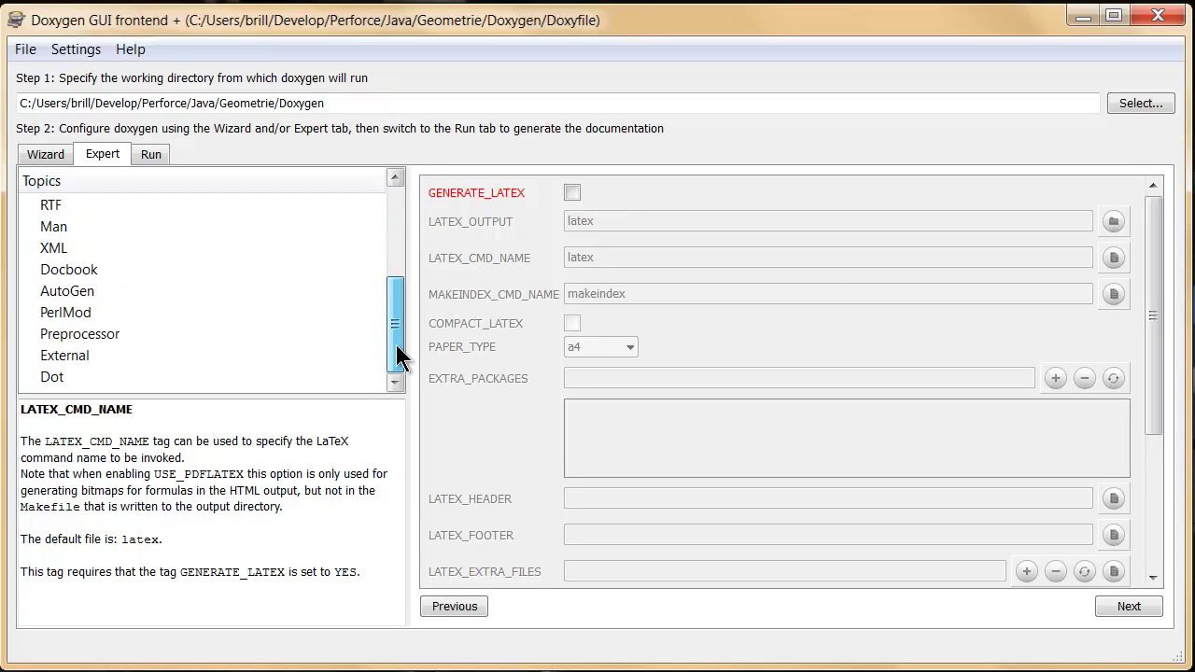
# Run doxygen again to regenerate the documentation and look through the log of processed files
pyautogui.click(150, 155)
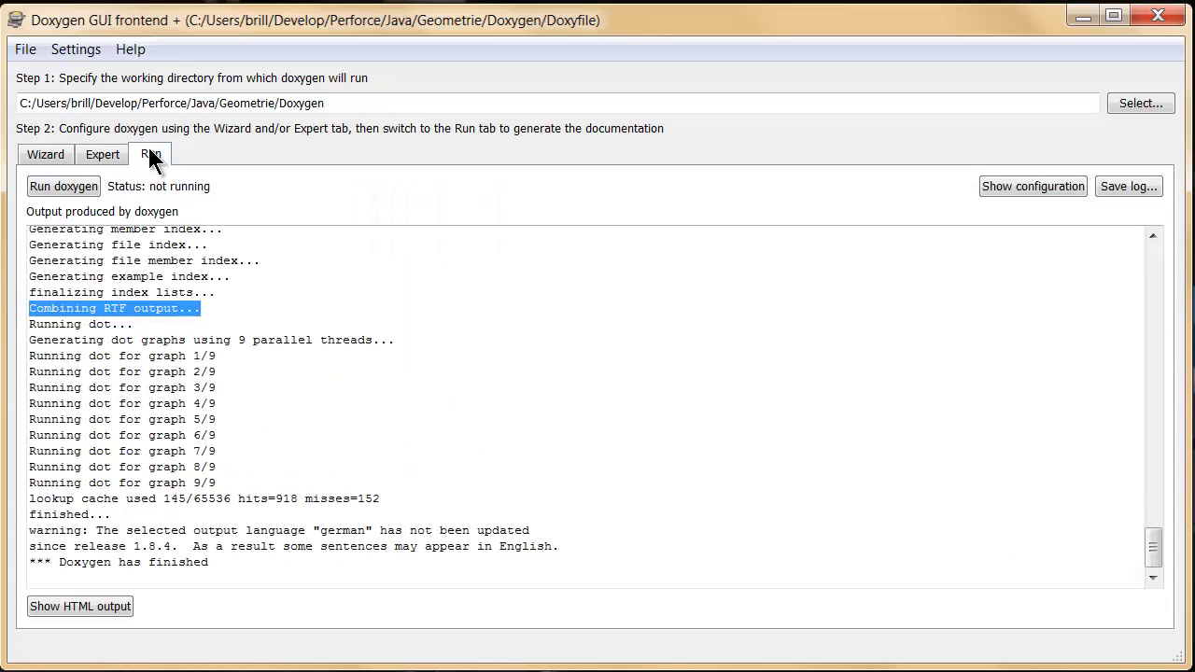
pyautogui.click(55, 186)
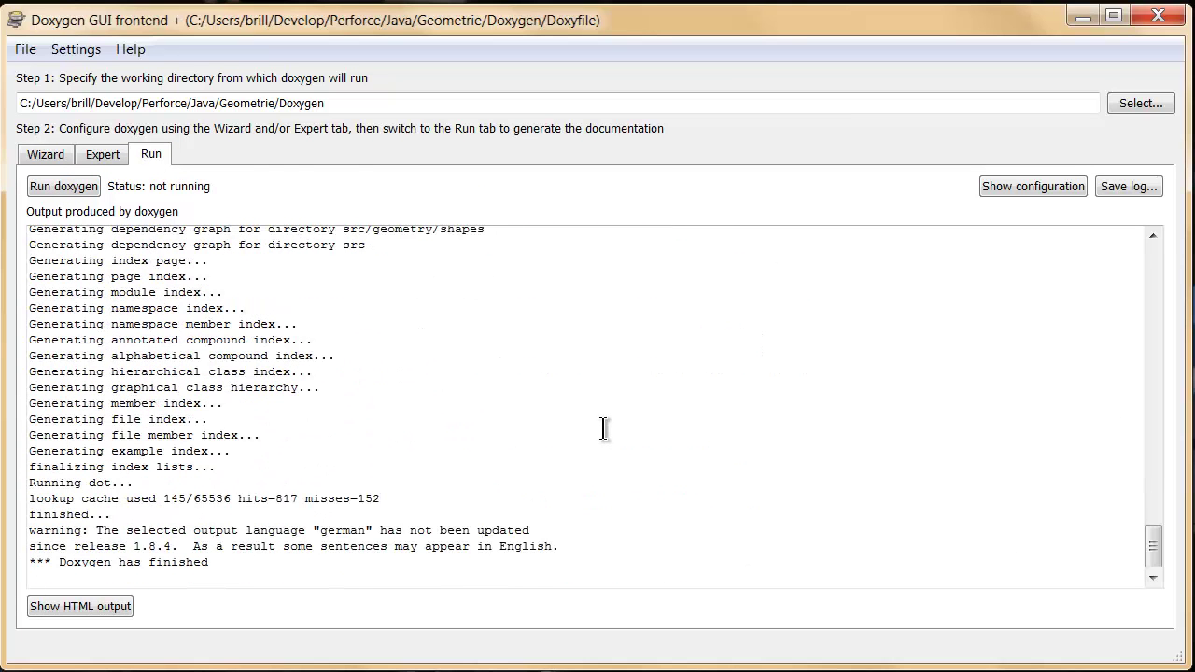
pyautogui.scroll(2, 598, 412)
pyautogui.scroll(9, 599, 412)
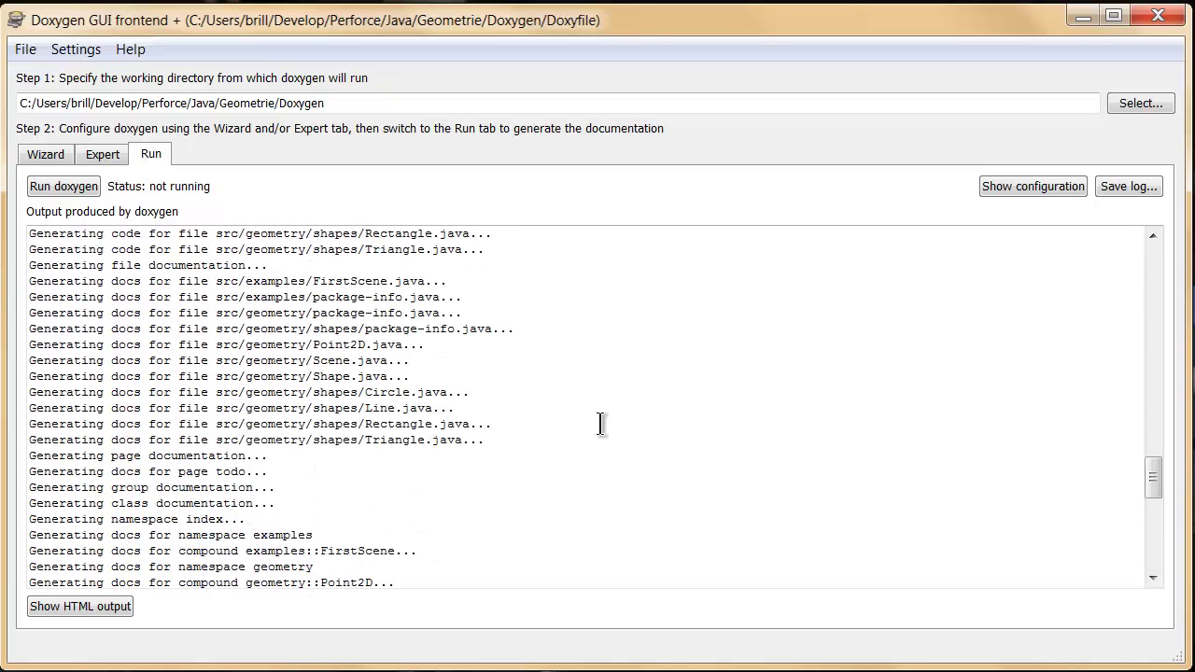
pyautogui.scroll(-10, 600, 422)
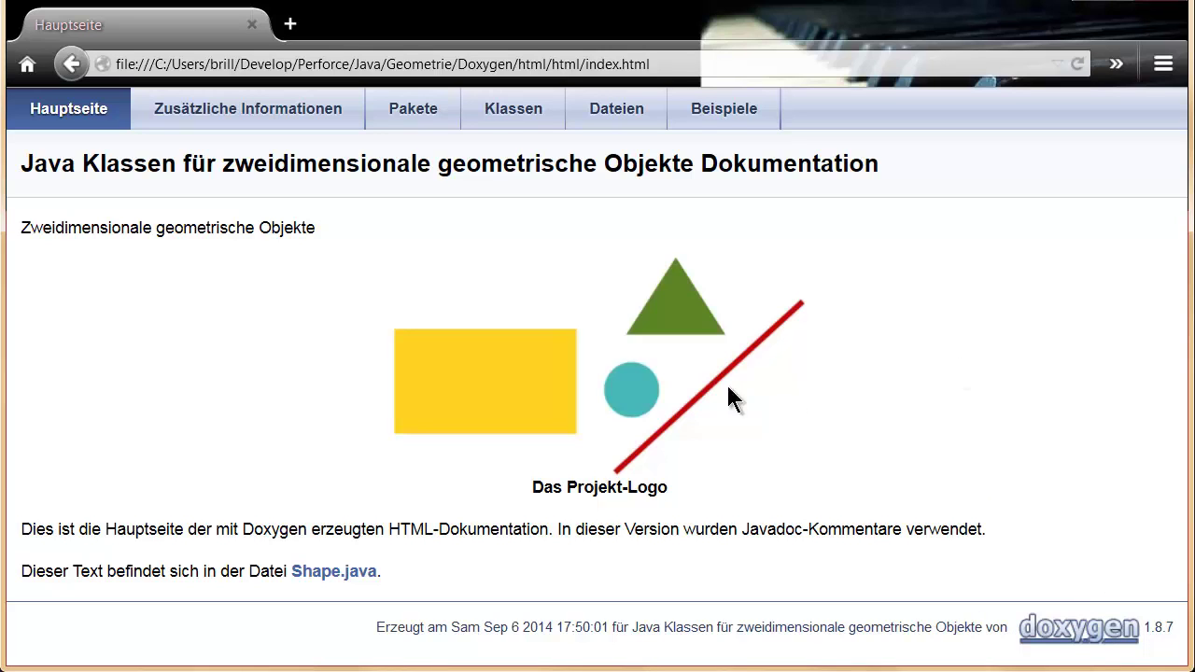
# In the browser showing the generated HTML documentation, open the Ausstehende Aufgaben list from Zusätzliche Informationen
pyautogui.click(224, 110)
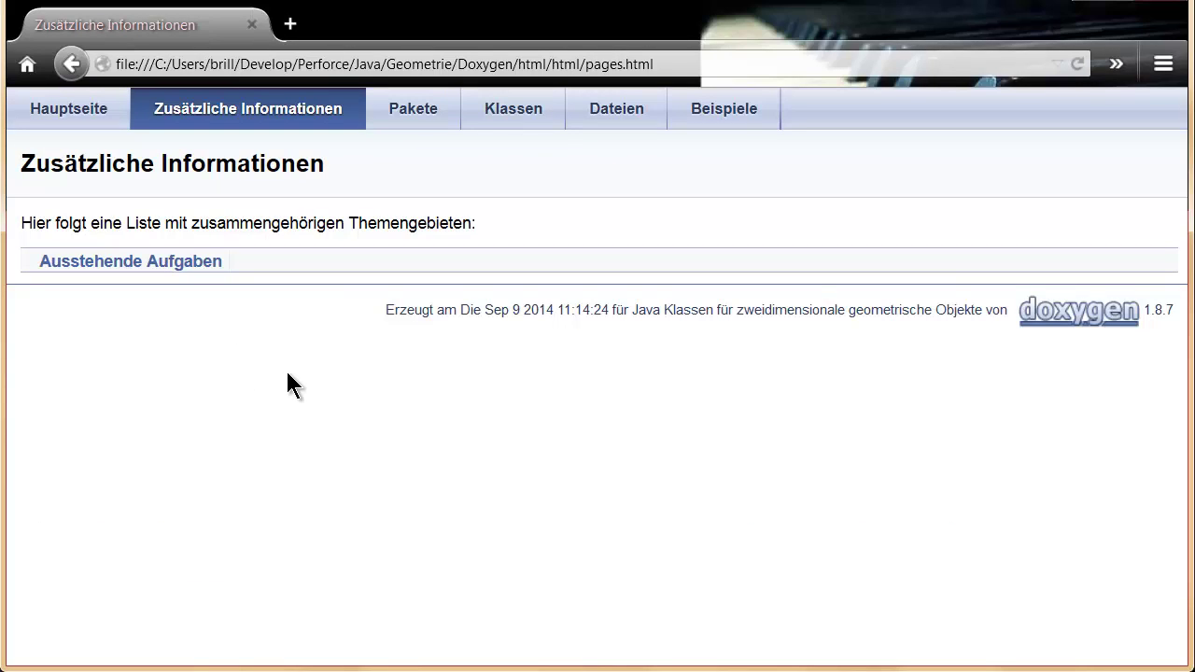
pyautogui.click(121, 263)
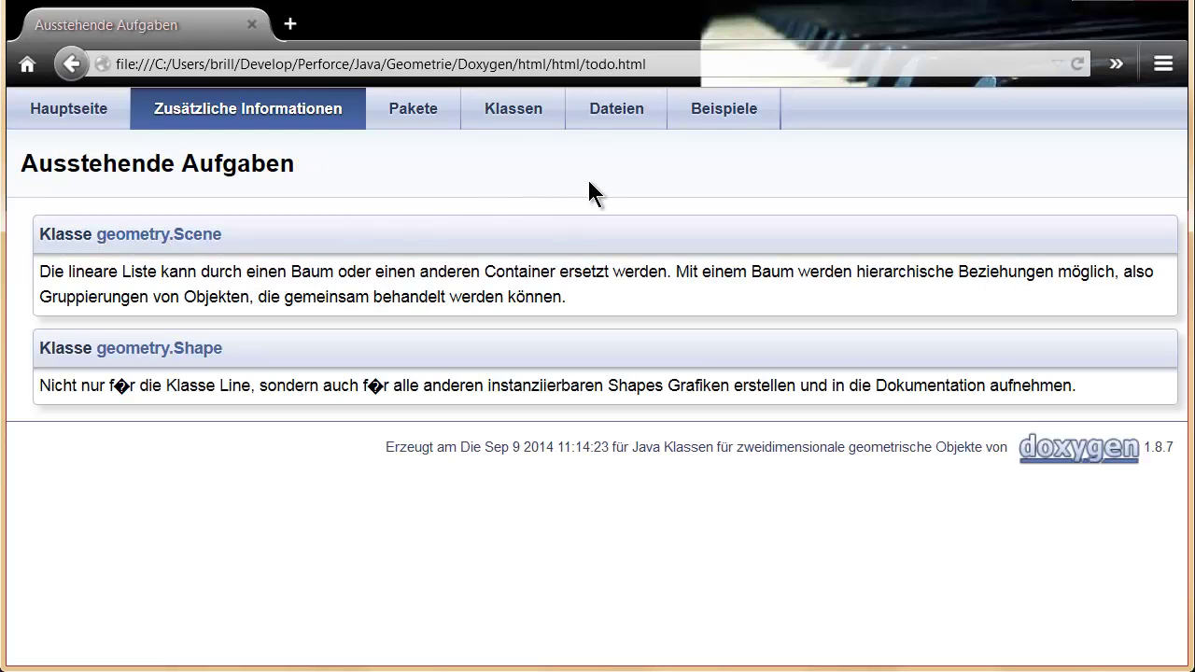